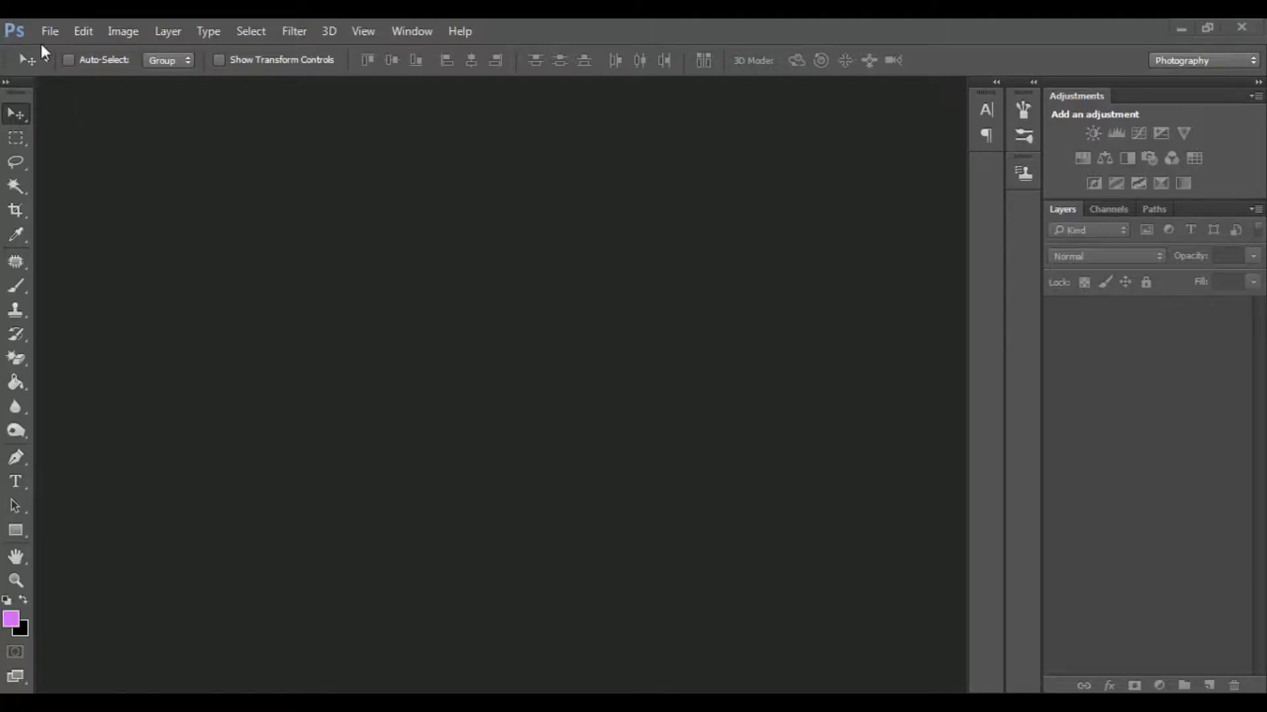
# - Open the portrait JPG from Project > New folder, dock it as a tab and zoom in
pyautogui.click(48, 31)
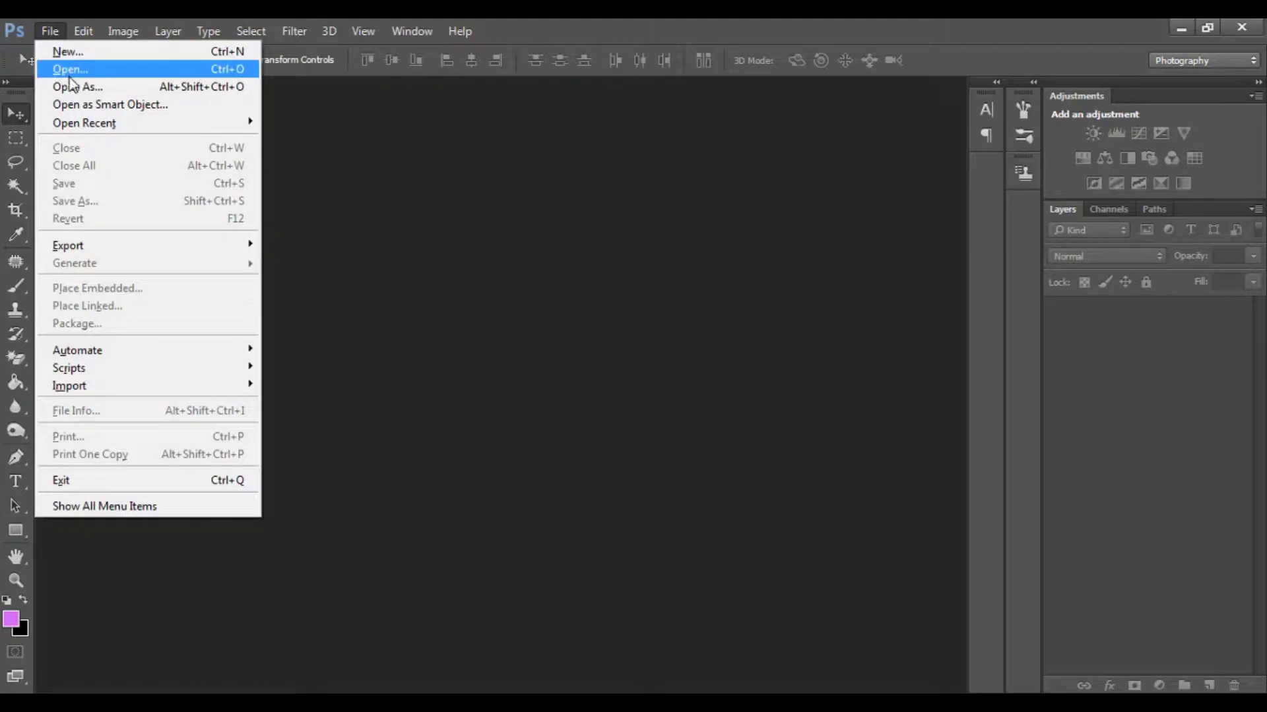
pyautogui.click(140, 87)
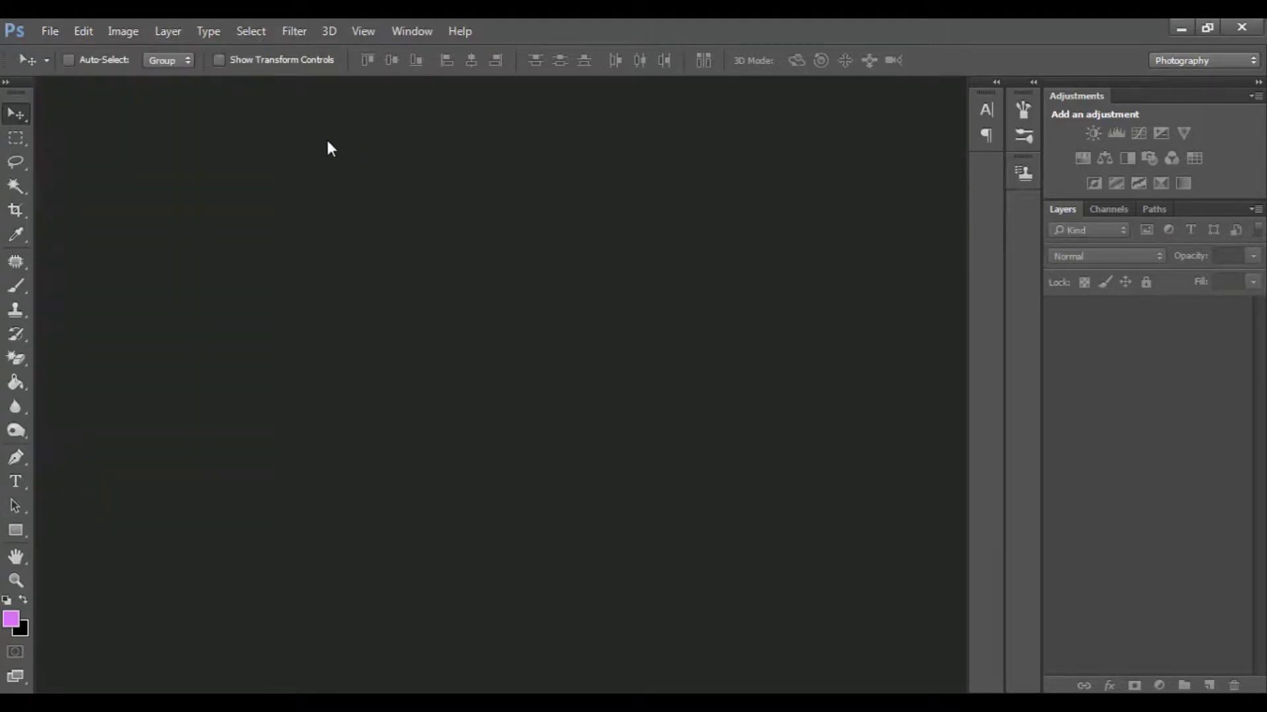
pyautogui.click(57, 38)
pyautogui.click(72, 68)
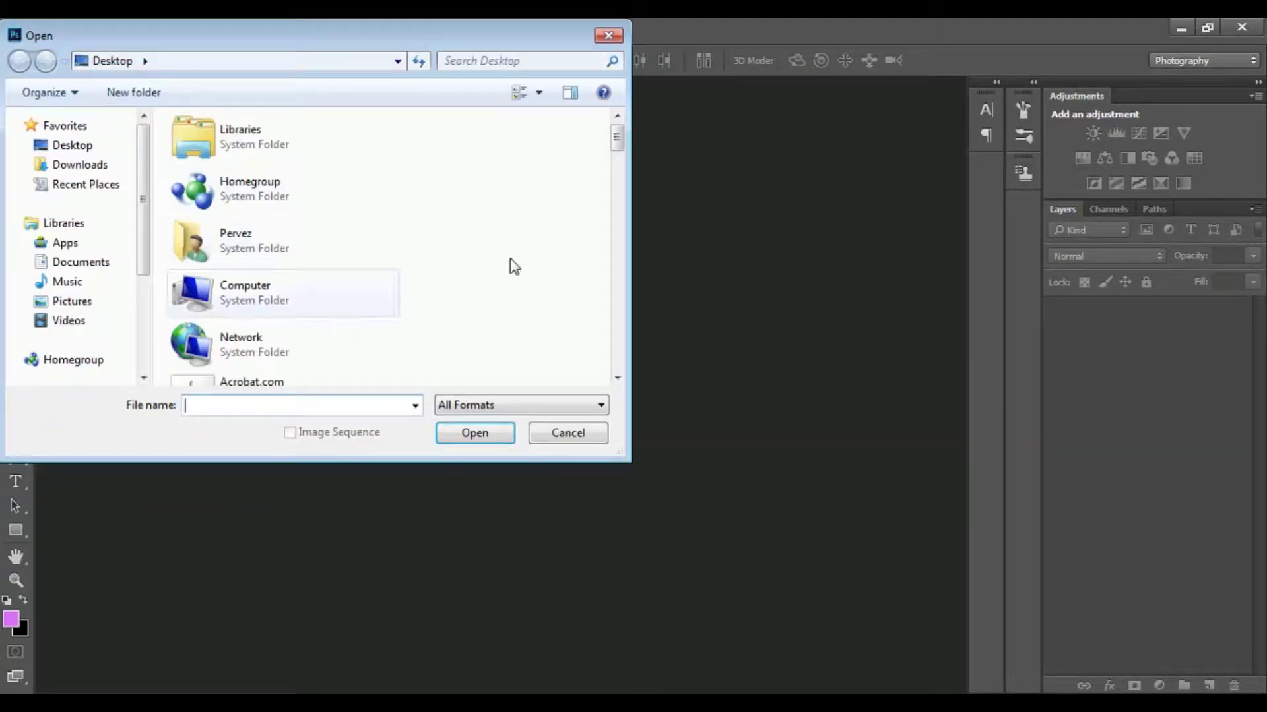
pyautogui.moveTo(616, 137); pyautogui.dragTo(632, 268)
pyautogui.doubleClick(348, 268)
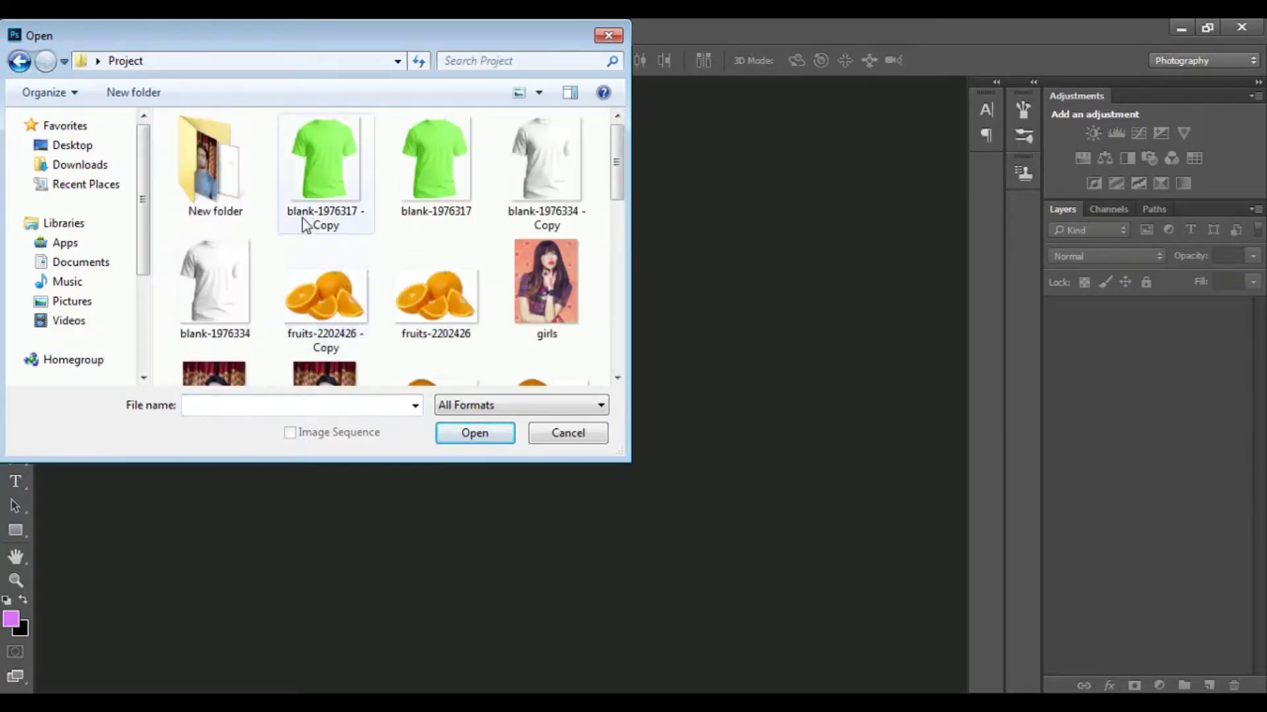
pyautogui.doubleClick(207, 165)
pyautogui.click(208, 165)
pyautogui.click(472, 432)
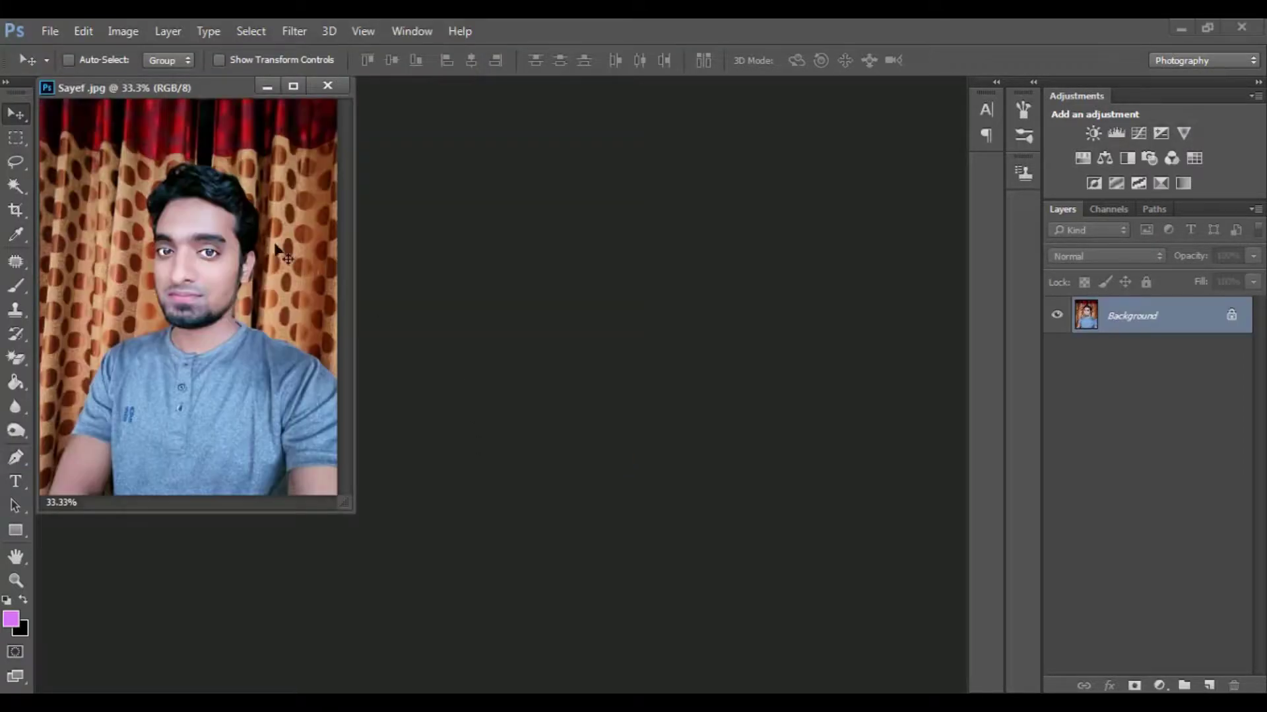
pyautogui.moveTo(196, 88); pyautogui.dragTo(421, 83)
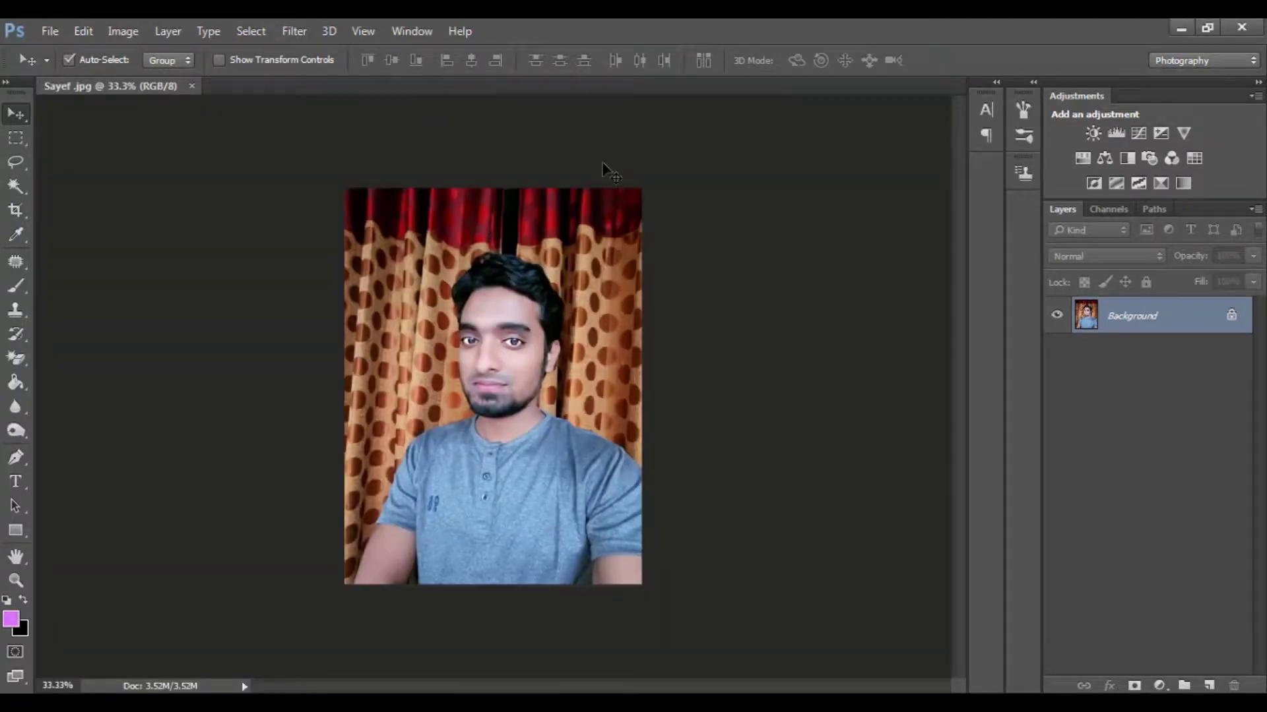
pyautogui.hotkey('ctrl', '+')
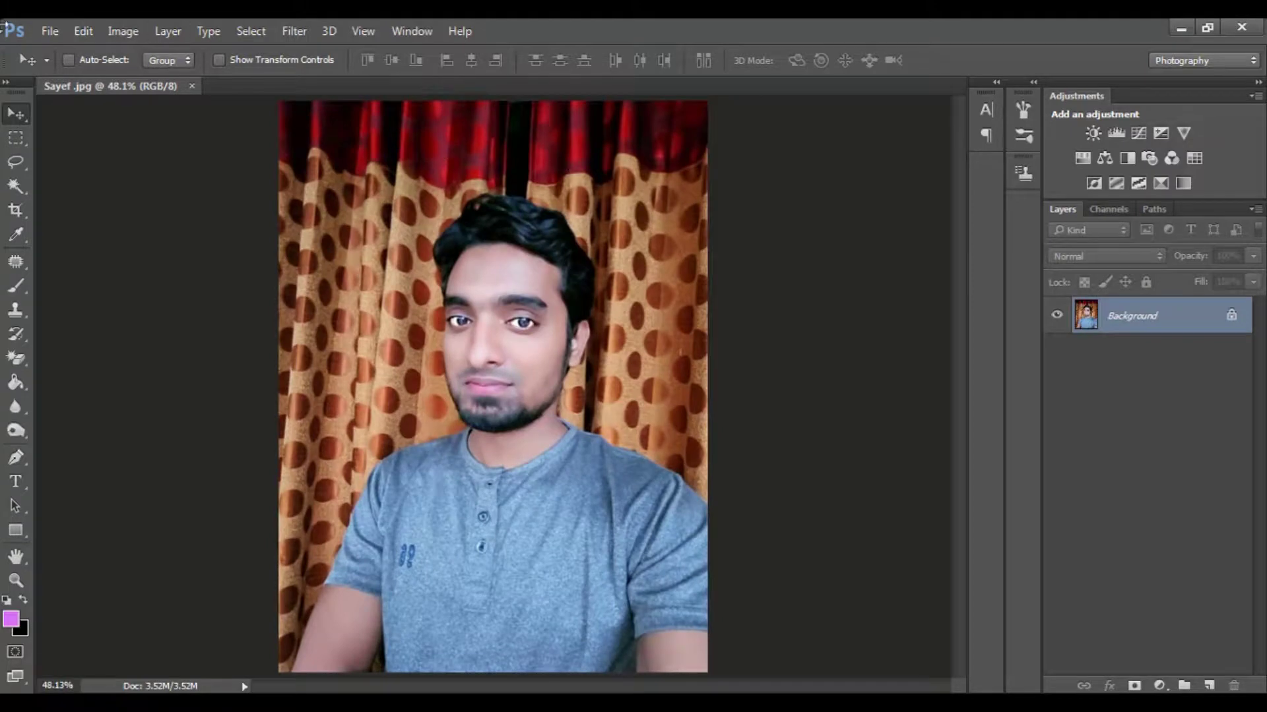
# - Open Torn.png, drag its torn-paper layer onto the portrait as Layer 1, and close Torn.png
pyautogui.click(41, 41)
pyautogui.click(61, 68)
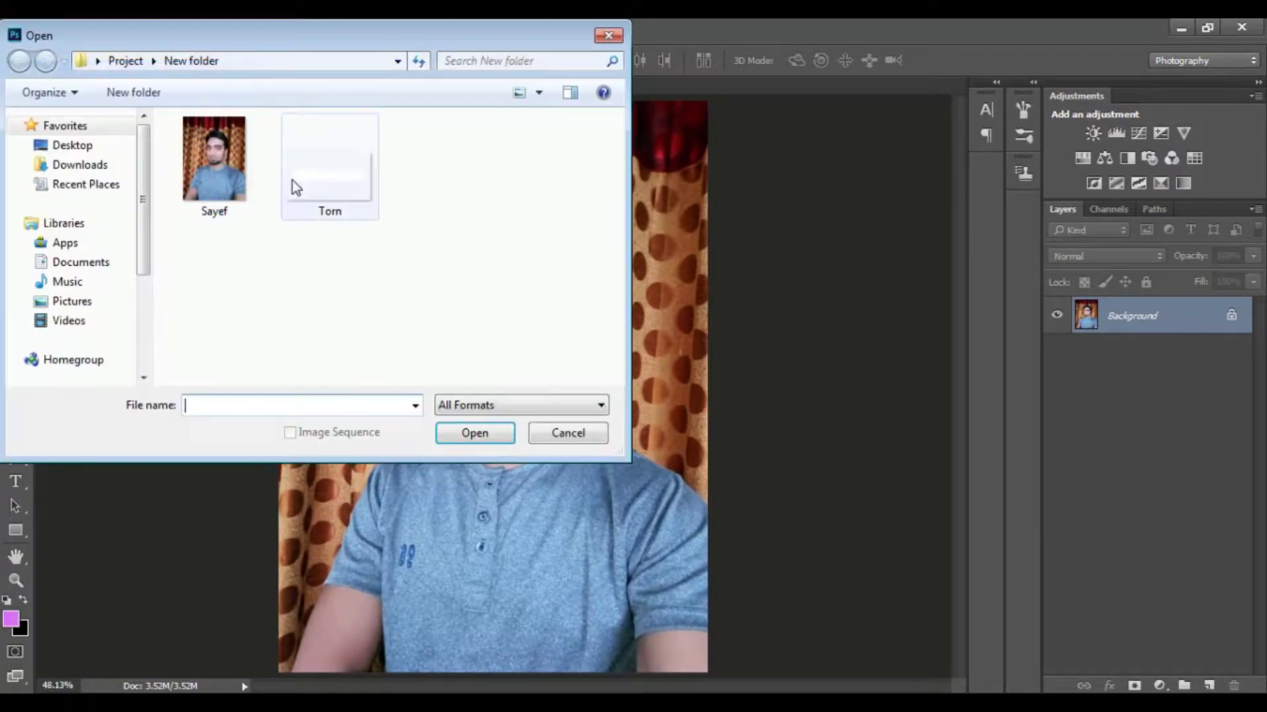
pyautogui.click(362, 214)
pyautogui.click(497, 434)
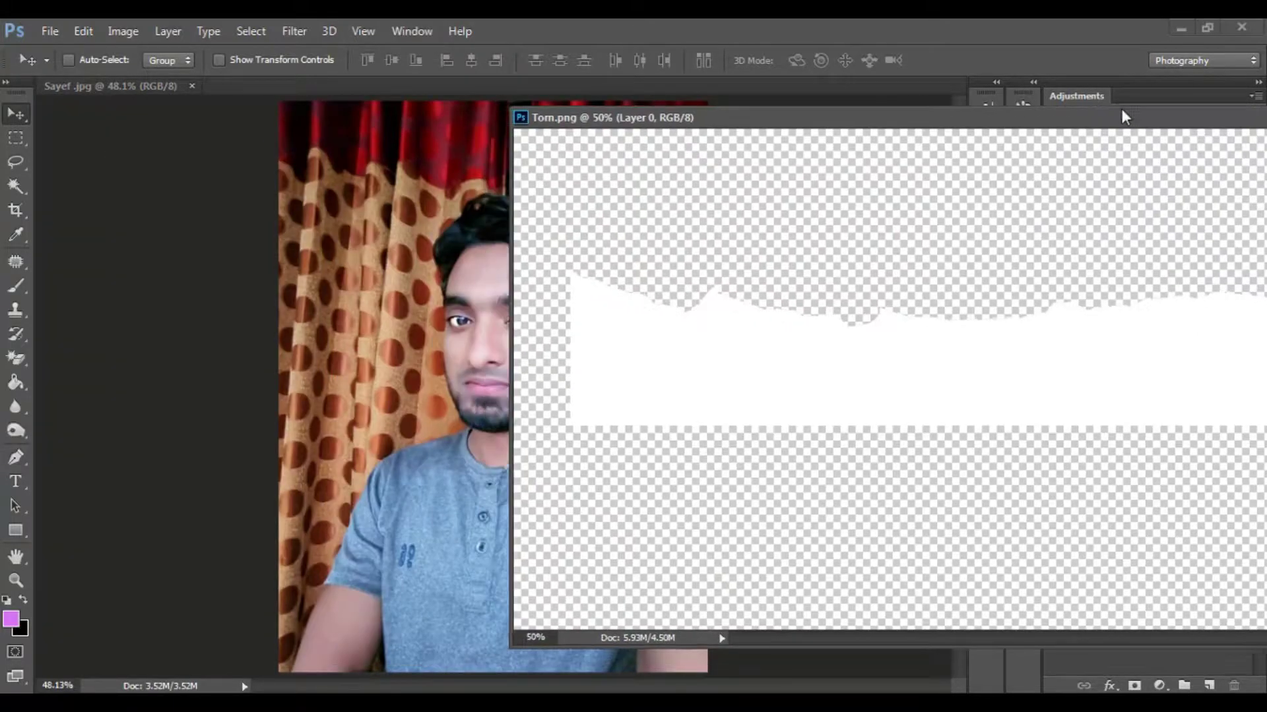
pyautogui.moveTo(638, 112); pyautogui.dragTo(1149, 113)
pyautogui.moveTo(843, 359); pyautogui.dragTo(492, 328)
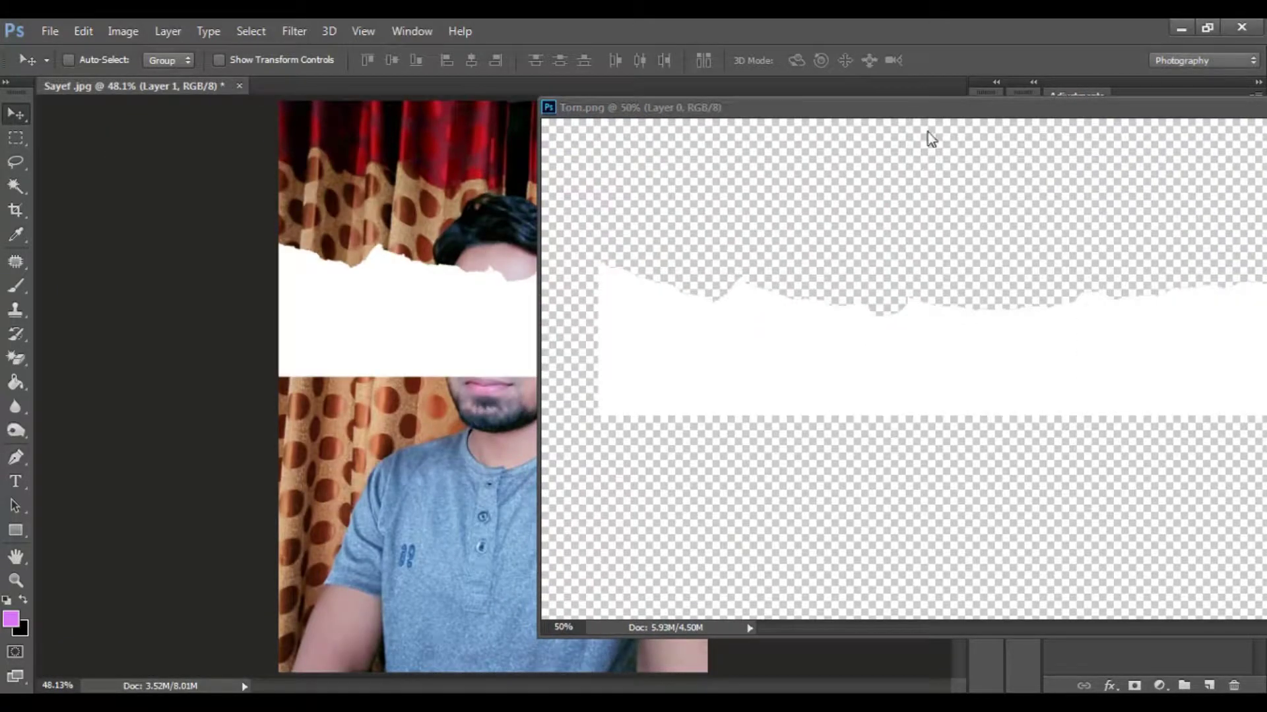
pyautogui.moveTo(1047, 117); pyautogui.dragTo(698, 117)
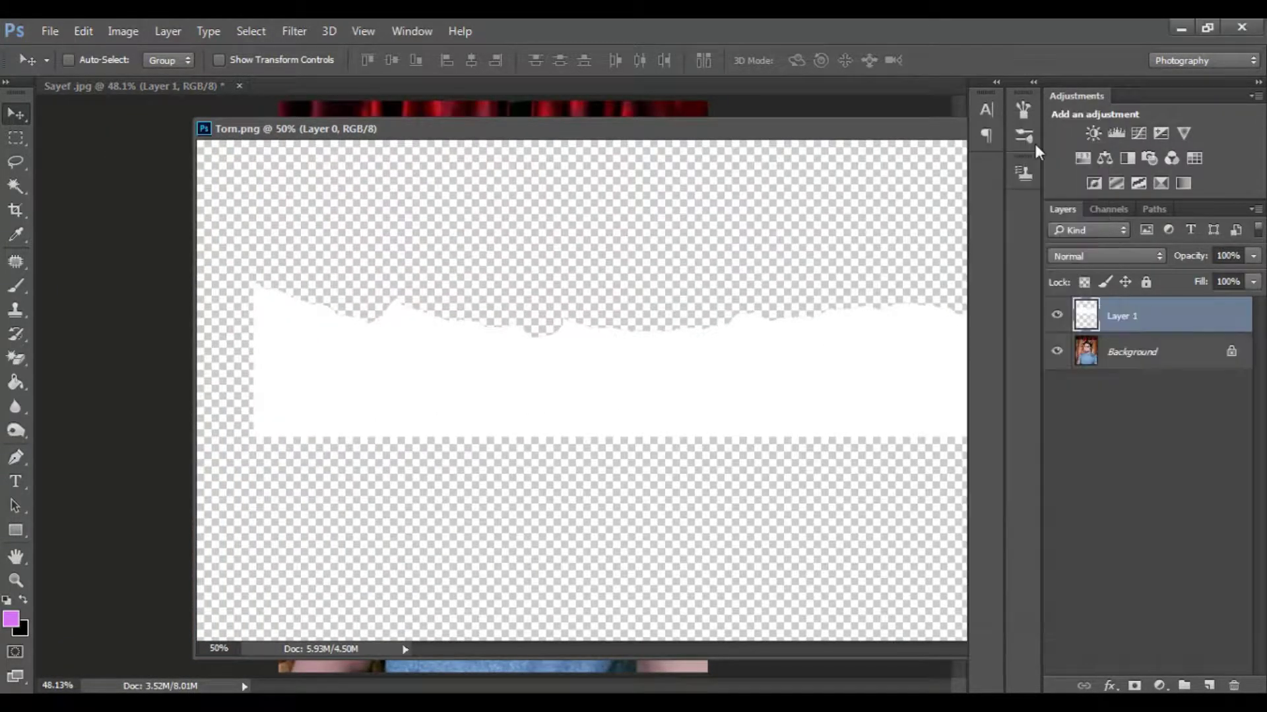
pyautogui.hotkey('ctrl', 'w')
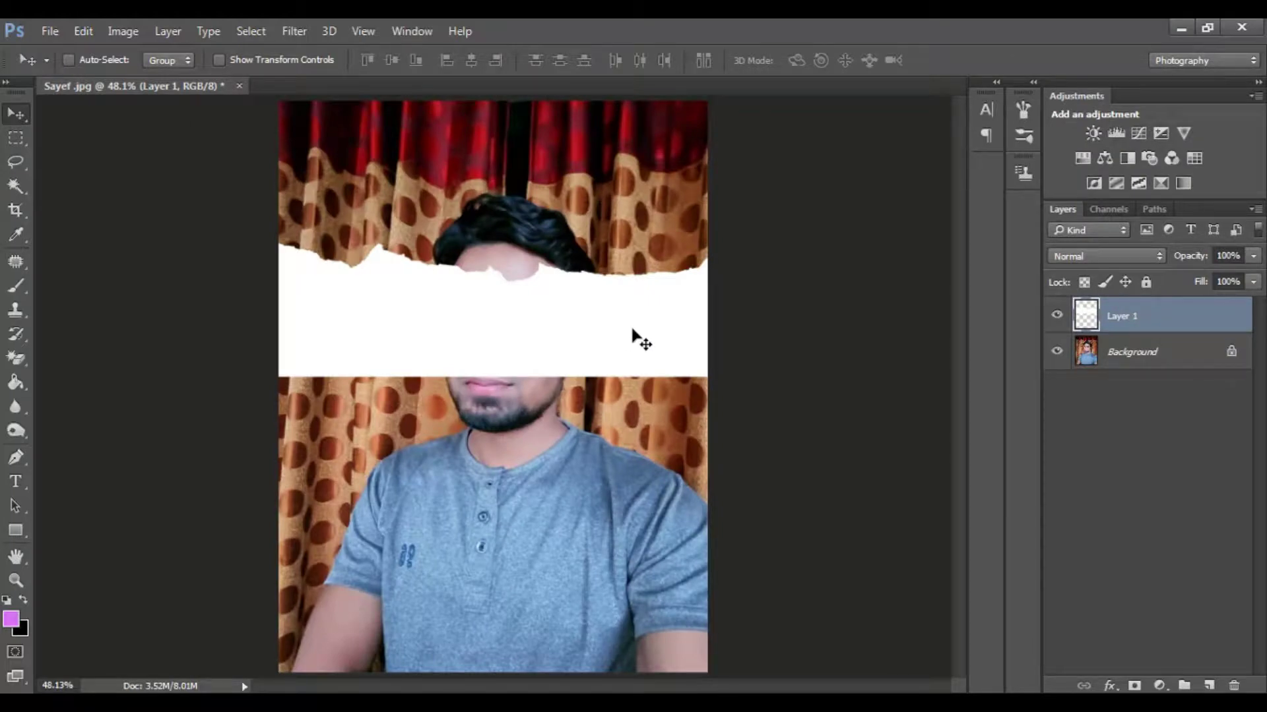
# - Narrow the torn strip to the image width and rotate it upright
pyautogui.hotkey('ctrl', '-')
pyautogui.hotkey('ctrl', 't')
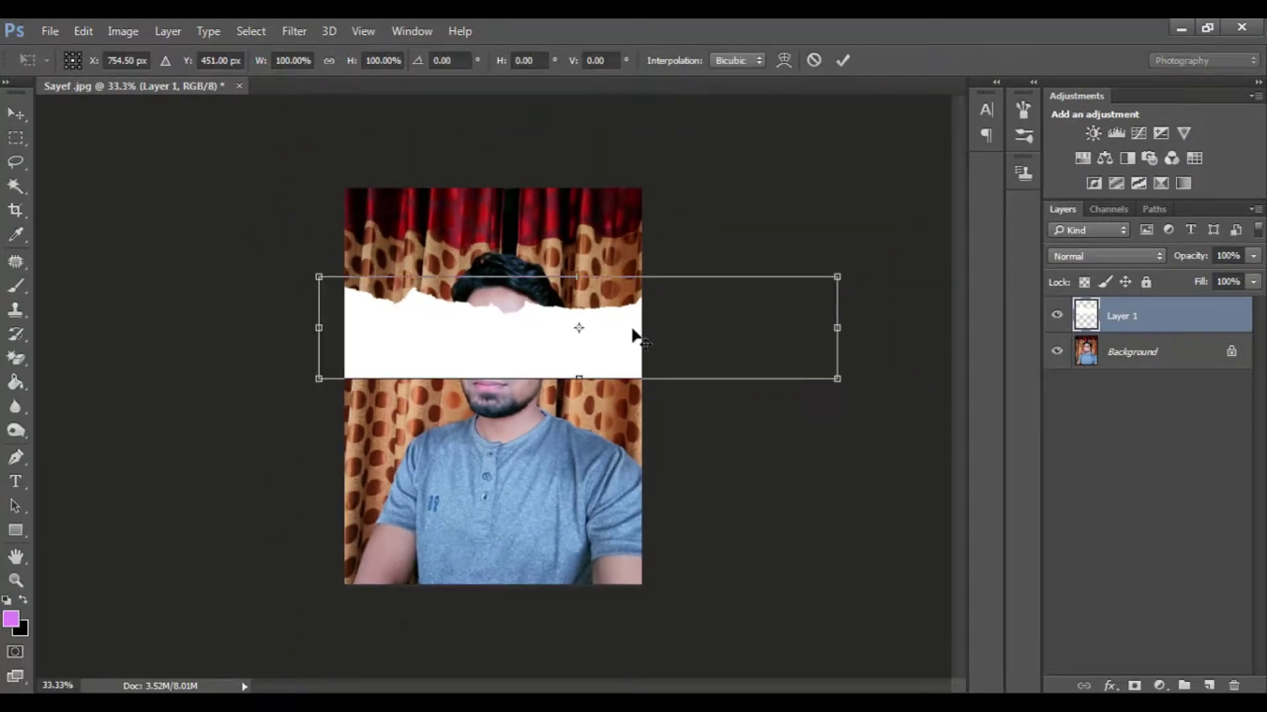
pyautogui.moveTo(837, 328); pyautogui.dragTo(643, 324)
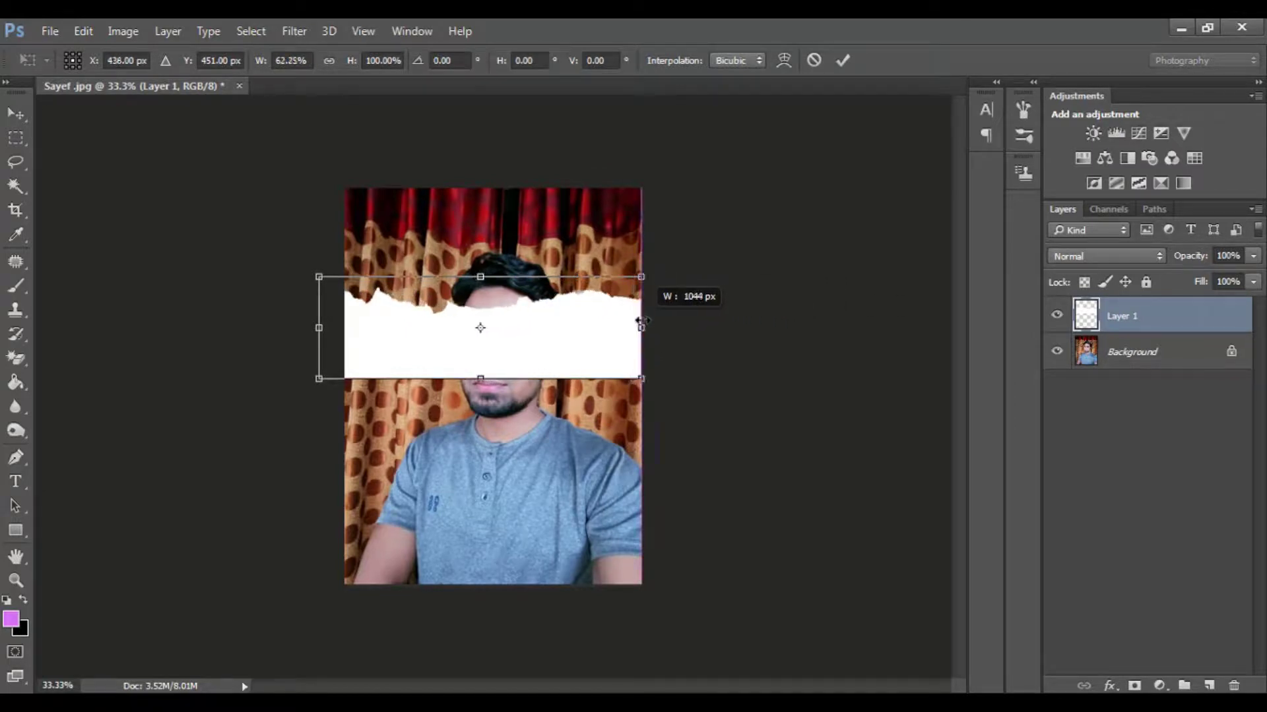
pyautogui.moveTo(656, 264)
pyautogui.mouseDown()
pyautogui.moveTo(693, 339)
pyautogui.moveTo(548, 505)
pyautogui.moveTo(506, 439)
pyautogui.moveTo(497, 391)
pyautogui.moveTo(392, 375)
pyautogui.mouseUp()
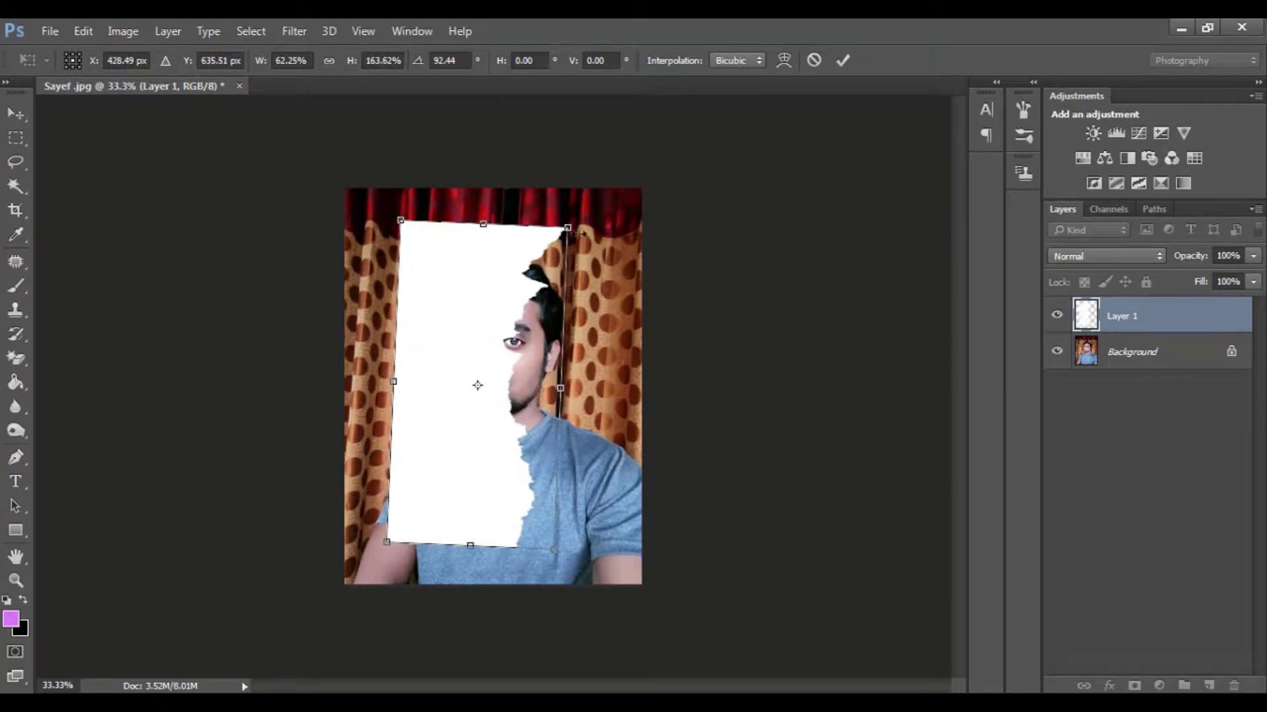
pyautogui.press('Return')
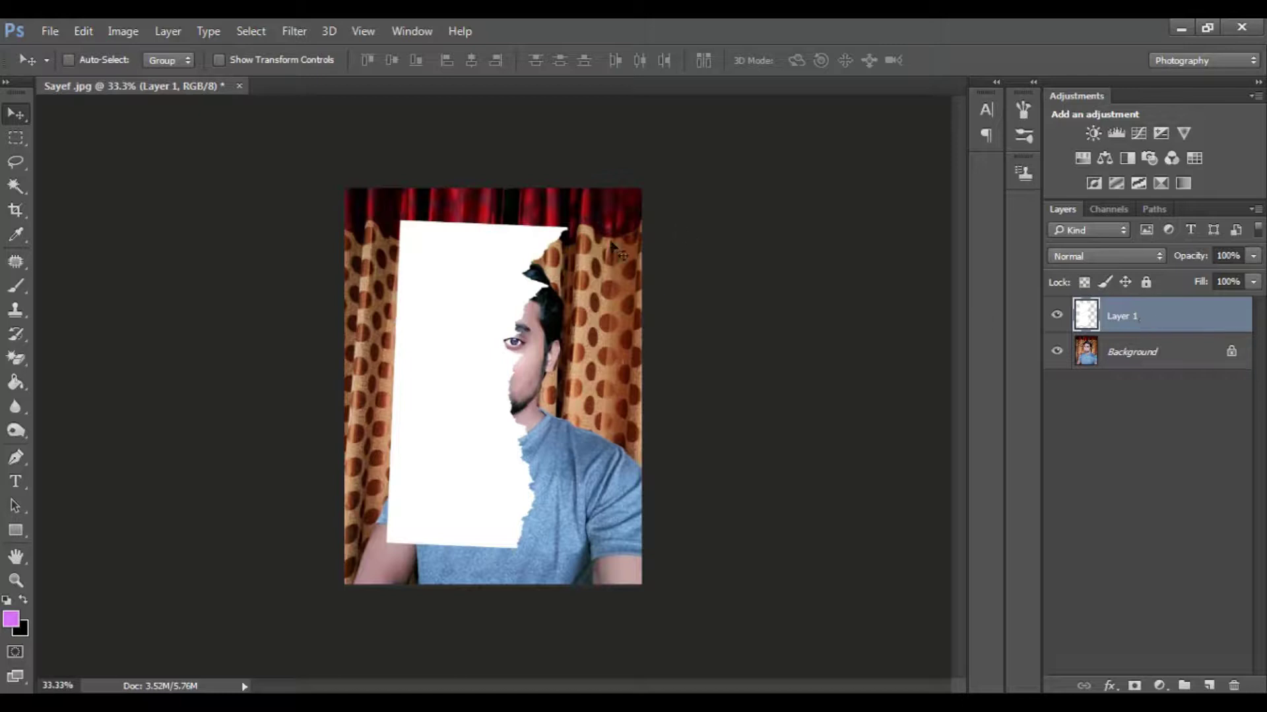
# - Rotate the strip about 88° so its ripped edge faces down, stretch it, and move it up over the face
pyautogui.hotkey('ctrl', 't')
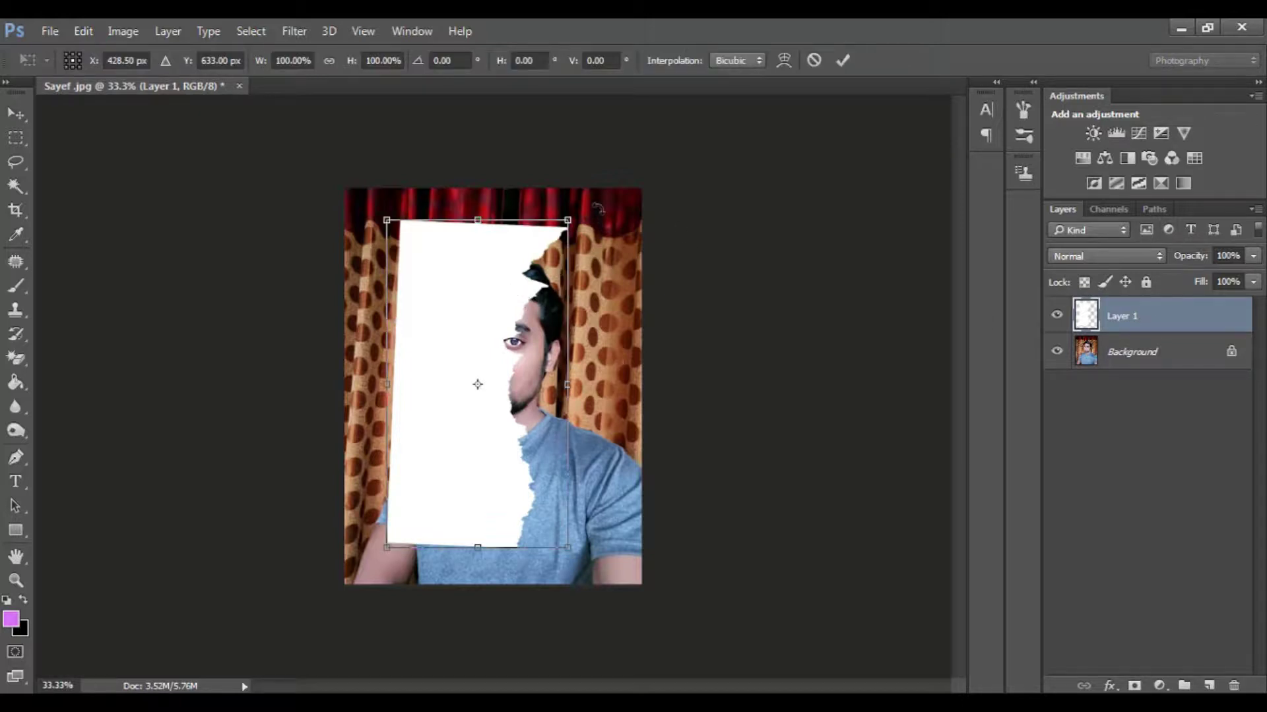
pyautogui.moveTo(598, 209); pyautogui.dragTo(655, 477)
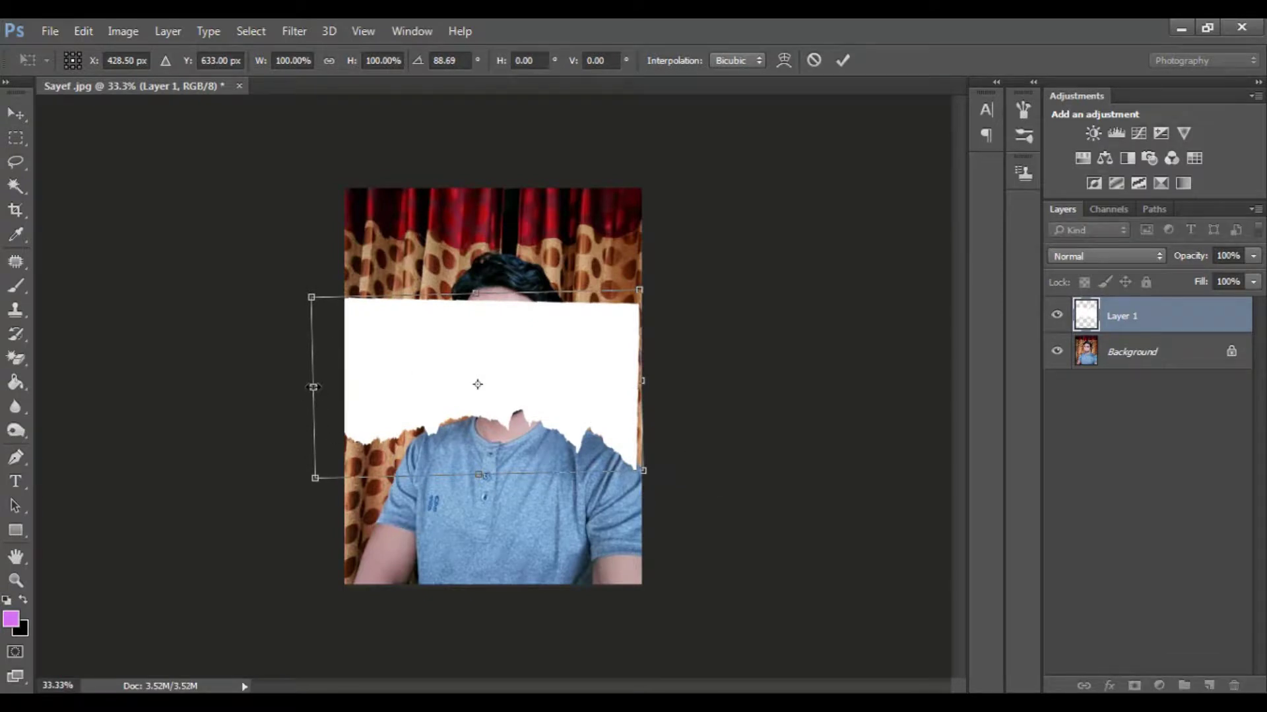
pyautogui.moveTo(314, 388)
pyautogui.mouseDown()
pyautogui.moveTo(340, 387)
pyautogui.moveTo(329, 387)
pyautogui.mouseUp()
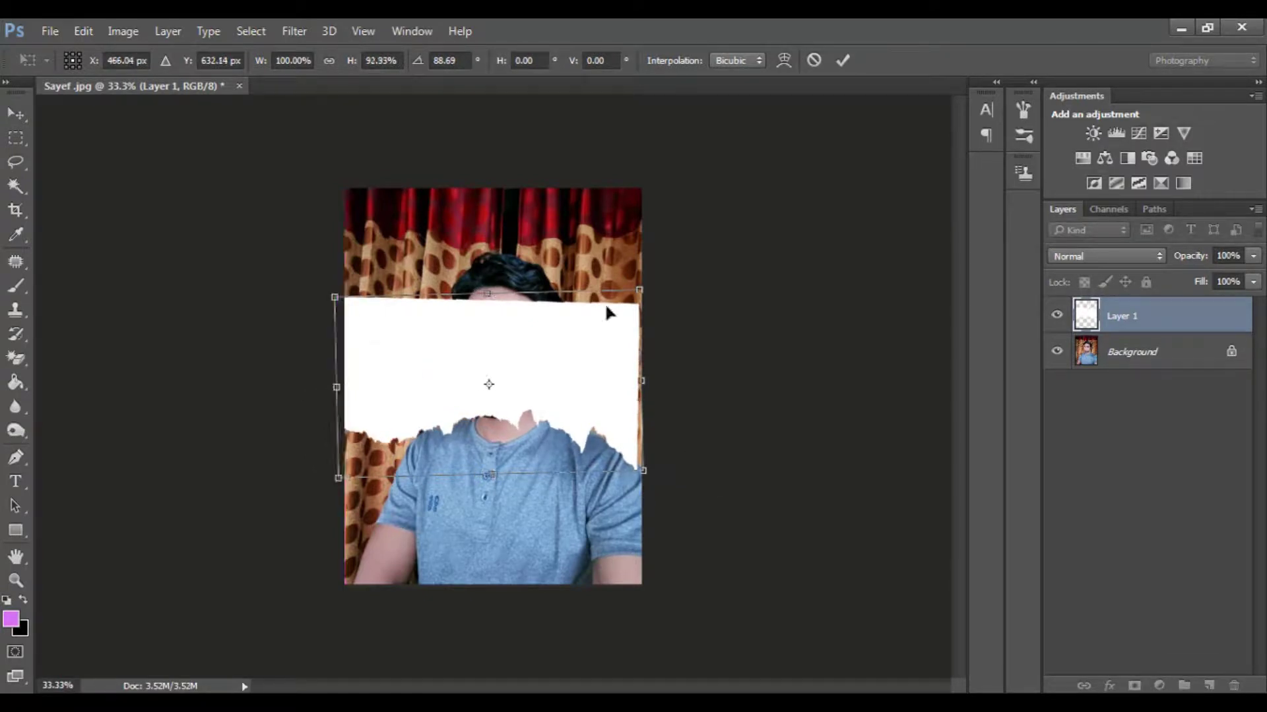
pyautogui.moveTo(655, 275); pyautogui.dragTo(654, 277)
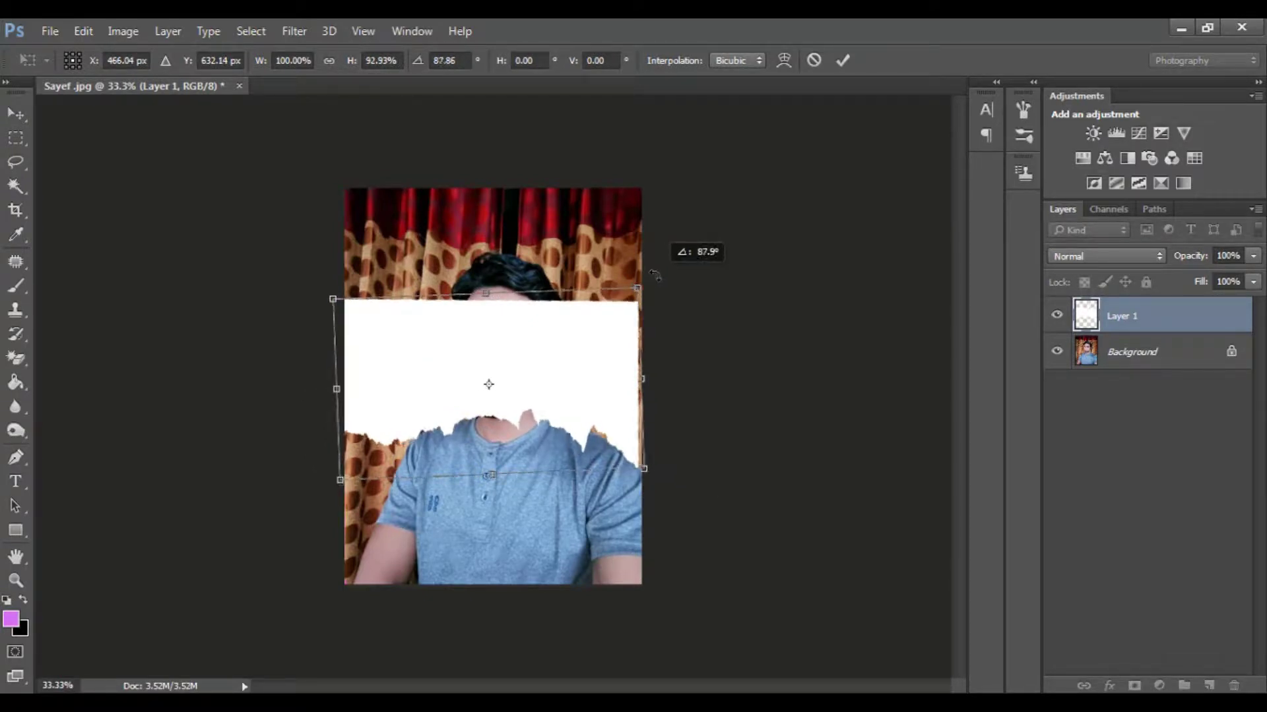
pyautogui.moveTo(644, 377); pyautogui.dragTo(643, 376)
pyautogui.press('Return')
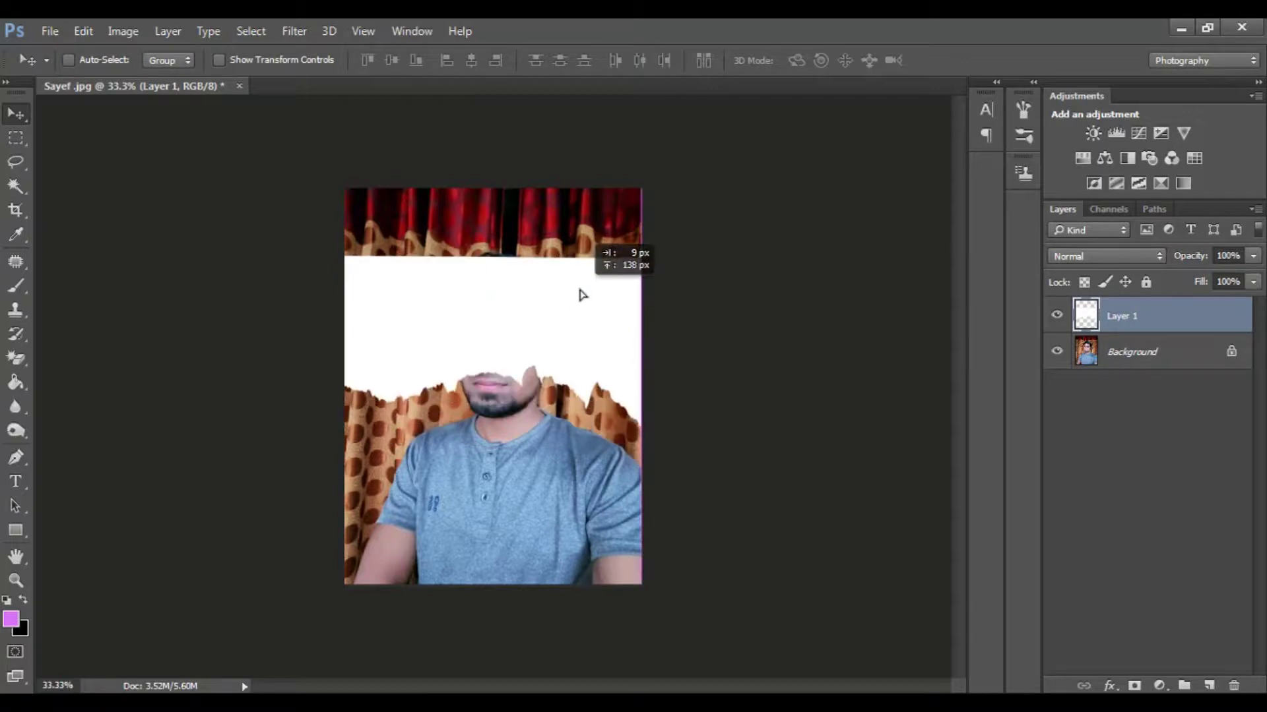
pyautogui.moveTo(580, 339); pyautogui.dragTo(580, 297)
# - Duplicate Layer 1 as Layer 1 copy above the original
pyautogui.rightClick(1135, 305)
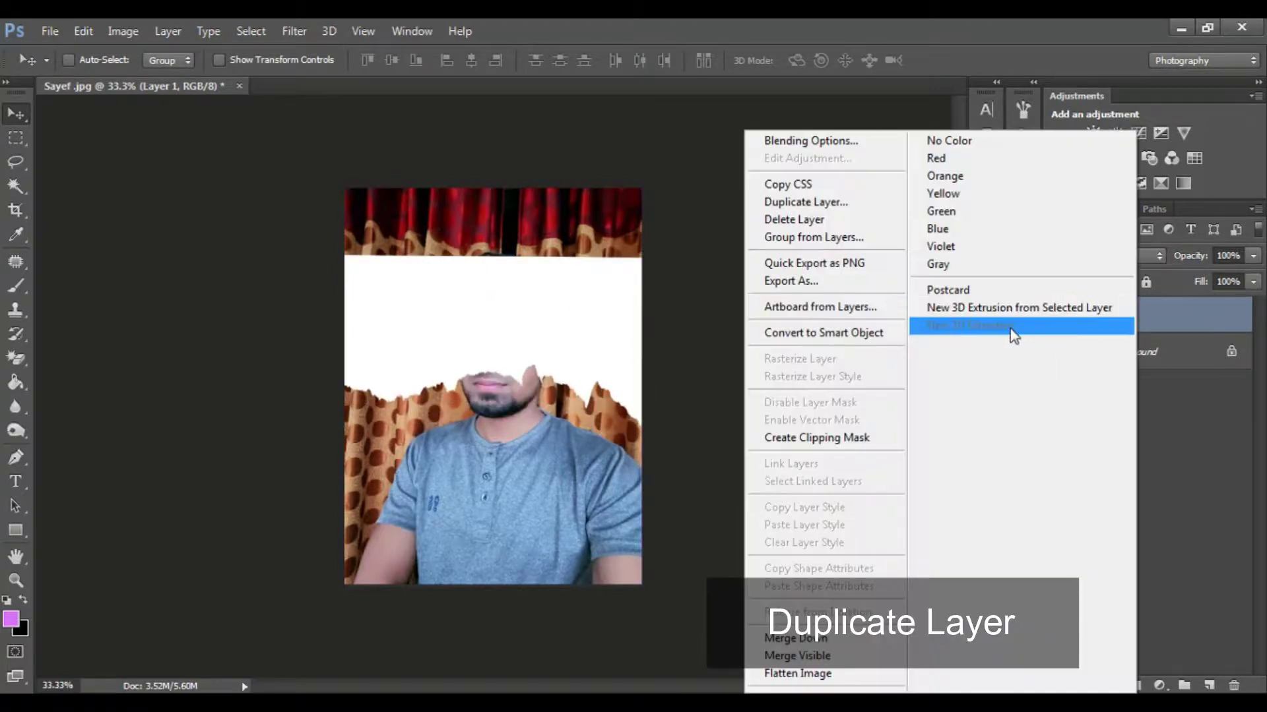
pyautogui.click(1149, 418)
pyautogui.rightClick(1125, 320)
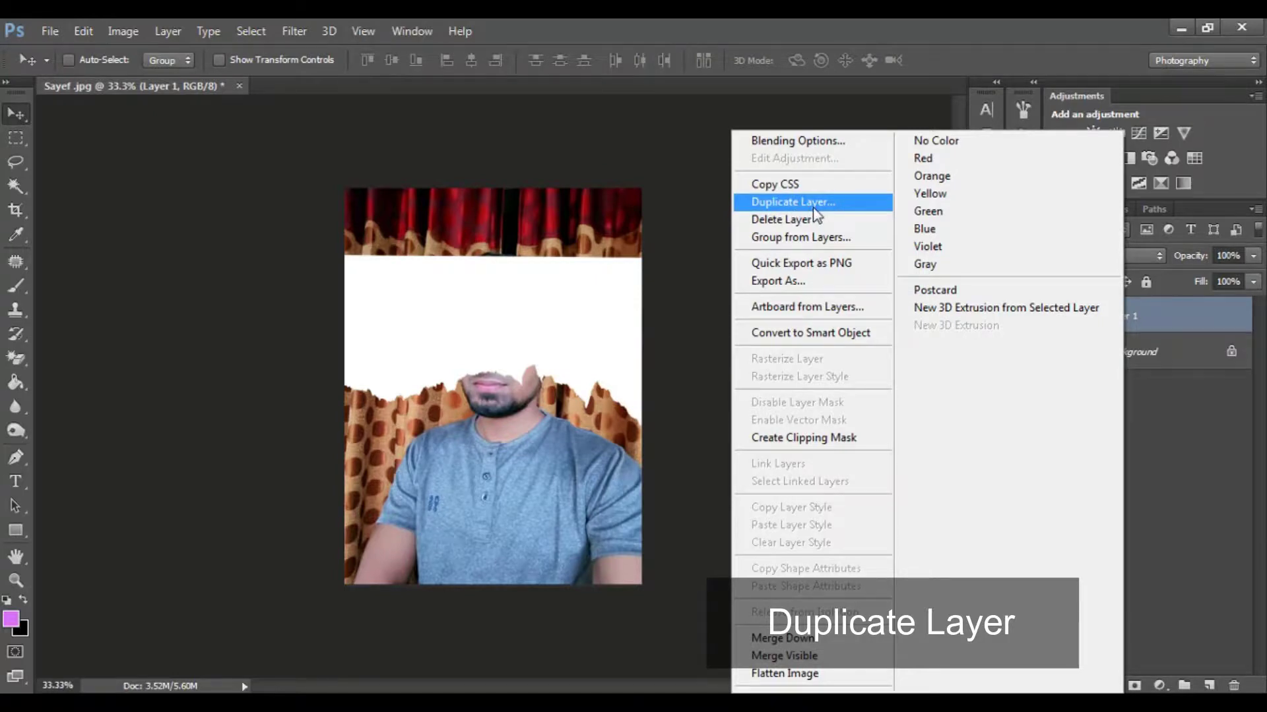
pyautogui.click(816, 203)
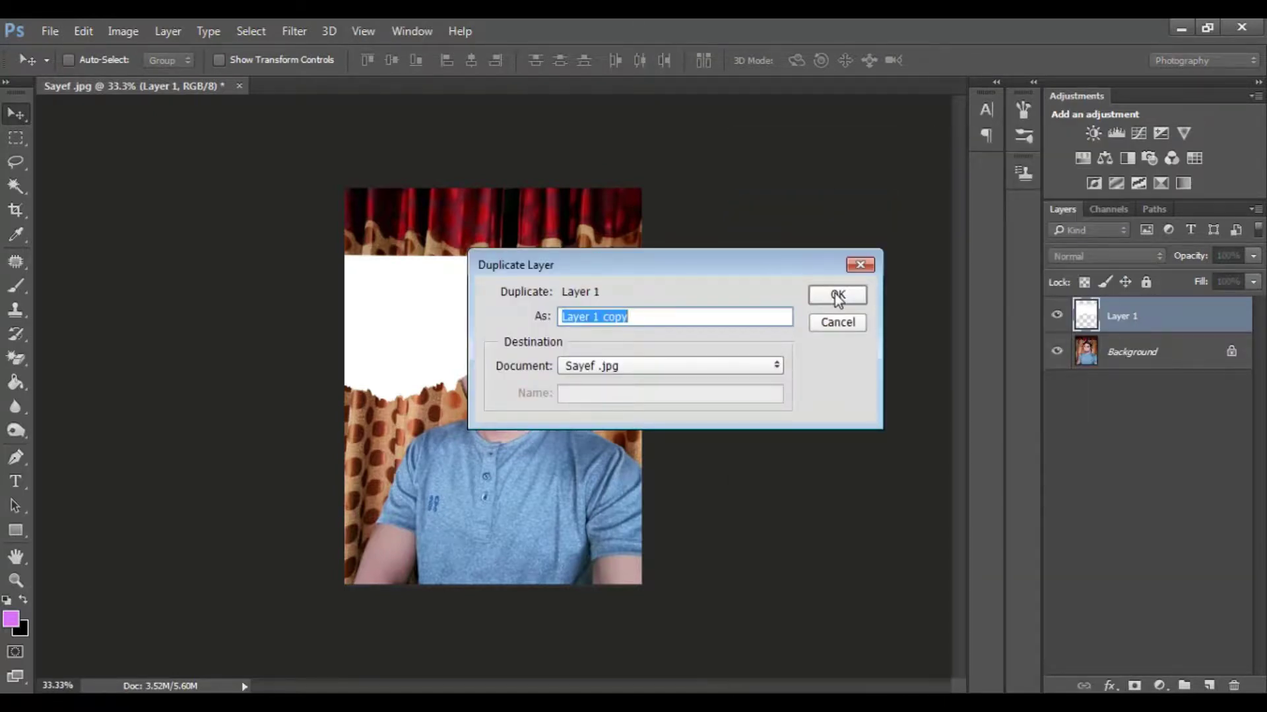
pyautogui.click(834, 294)
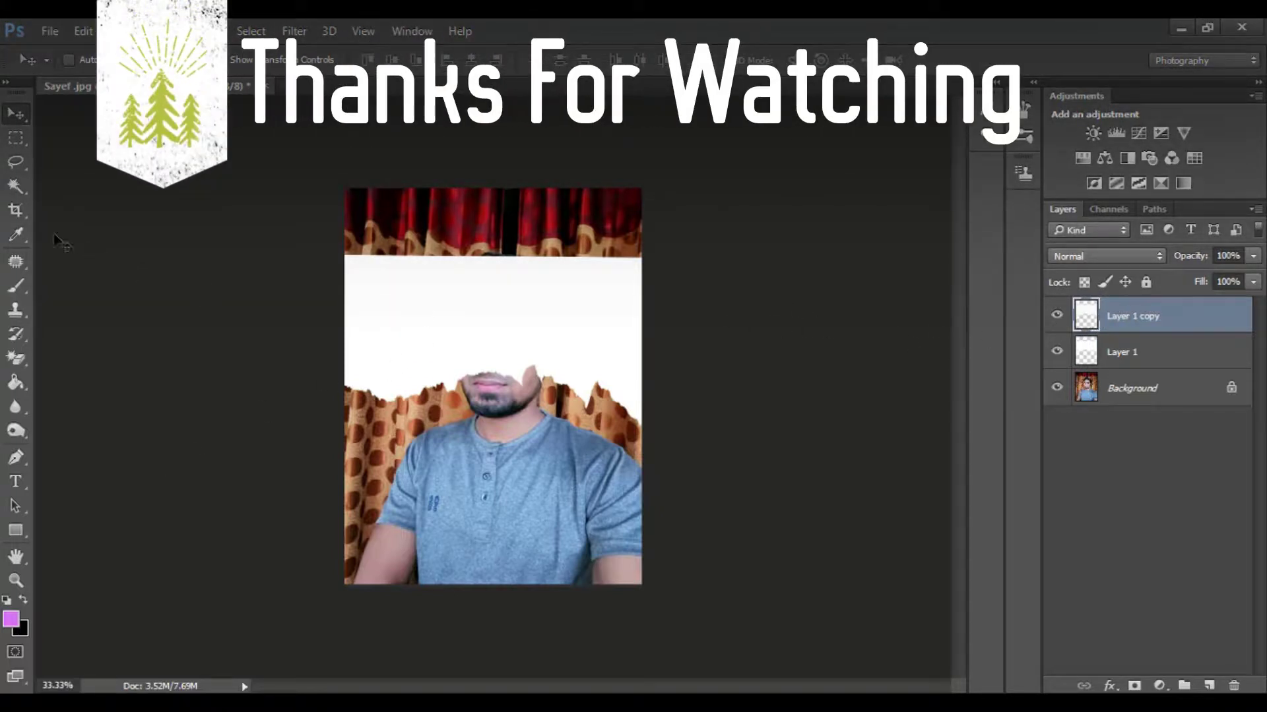
# - Select the white torn-paper area and fill it with pink using the Paint Bucket
pyautogui.click(15, 186)
pyautogui.click(438, 282)
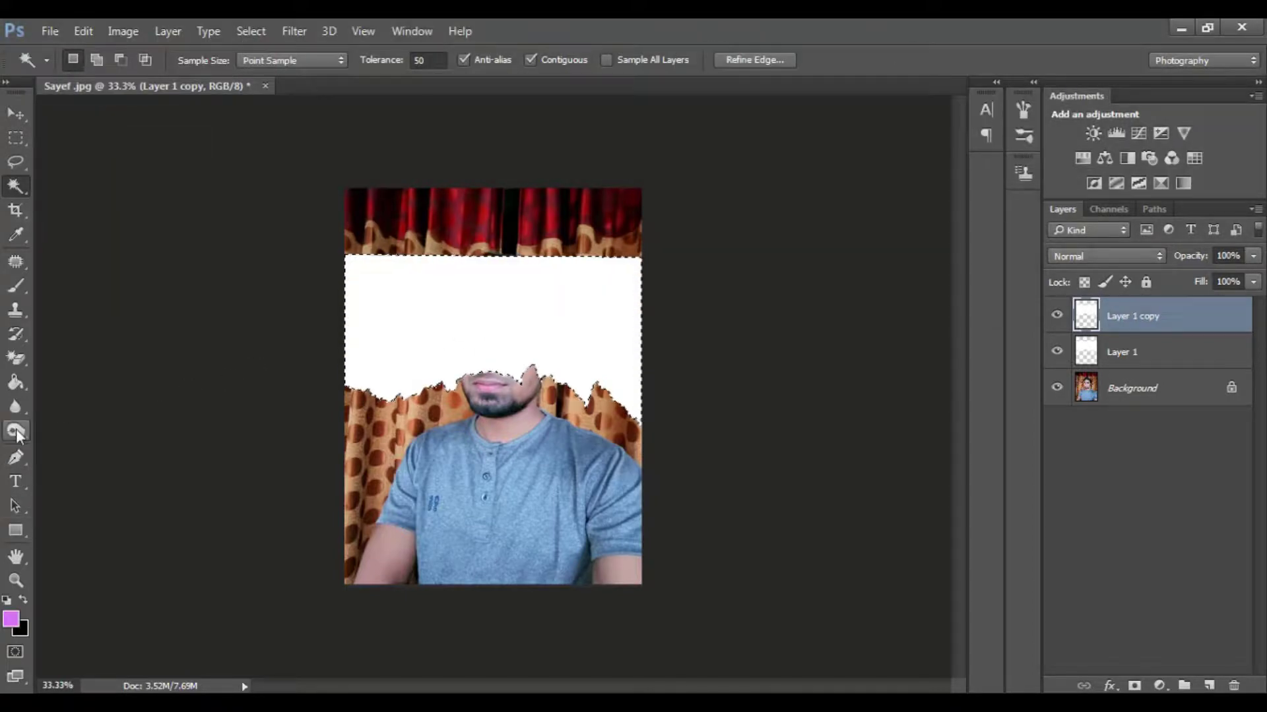
pyautogui.click(15, 383)
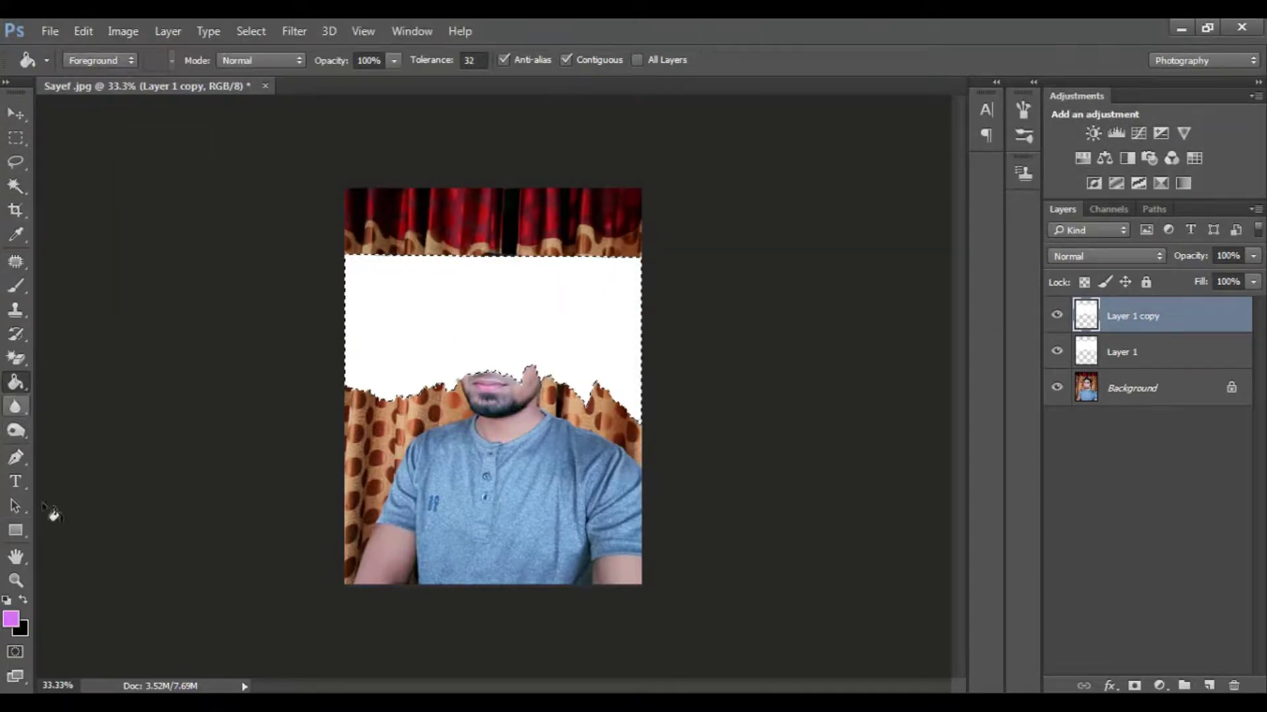
pyautogui.click(14, 622)
pyautogui.click(1131, 120)
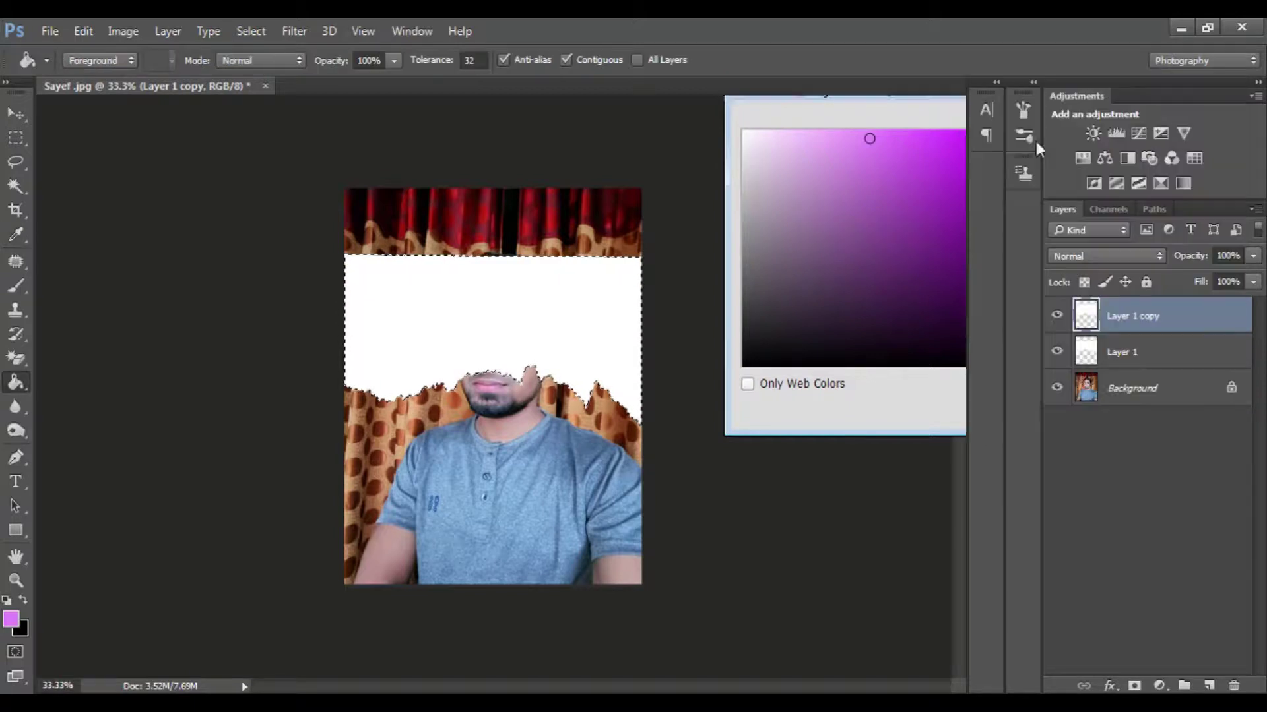
pyautogui.click(474, 283)
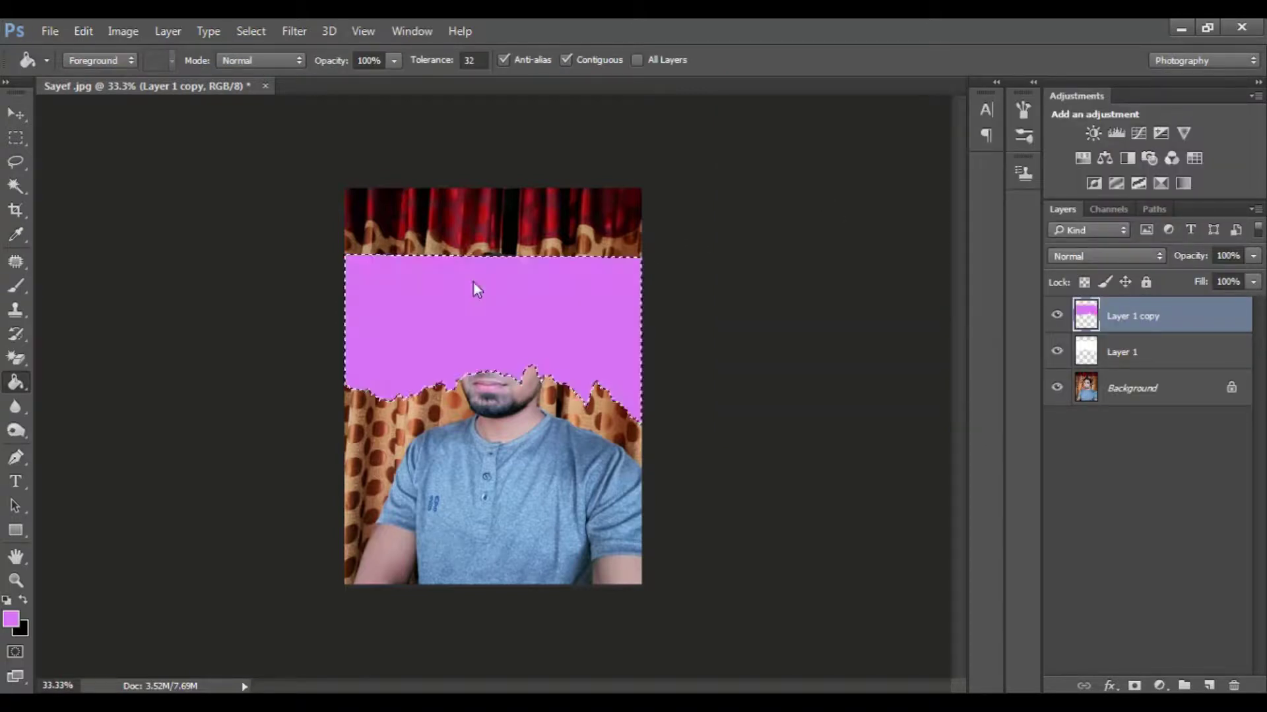
# - Deselect, nudge the pink layer up two steps to reveal a white edge, and merge it with Layer 1
pyautogui.click(24, 116)
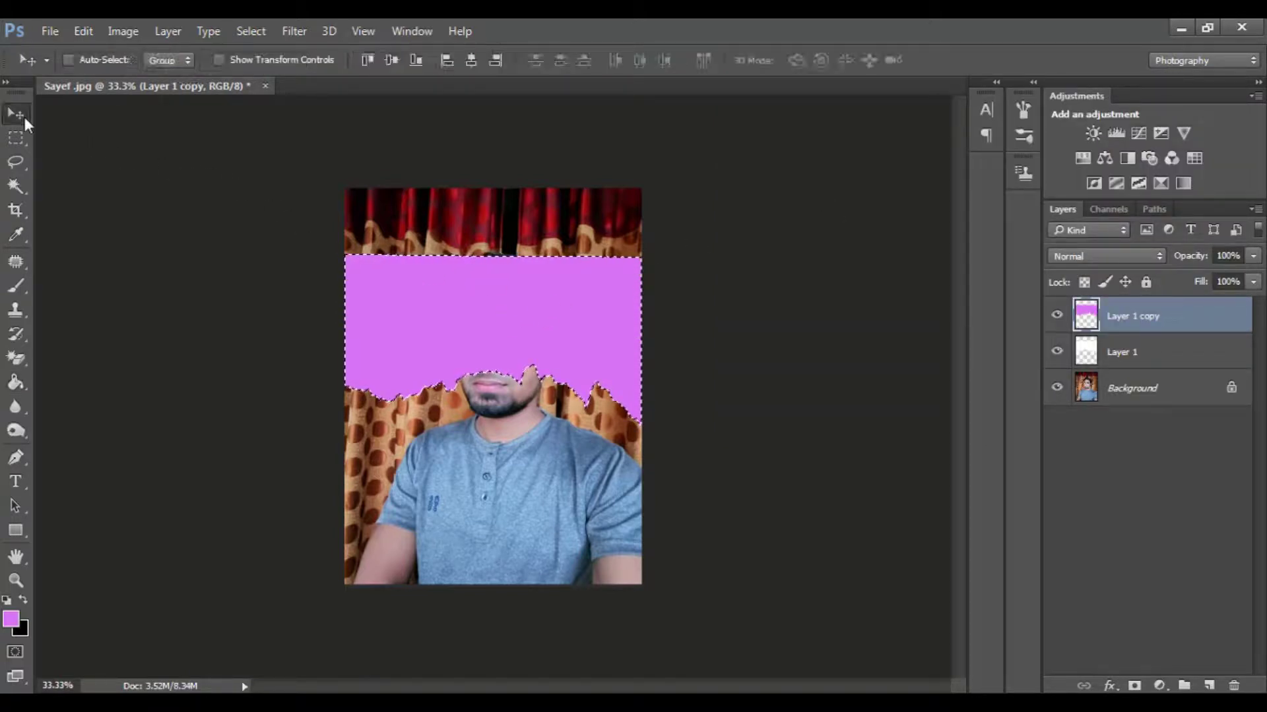
pyautogui.click(248, 35)
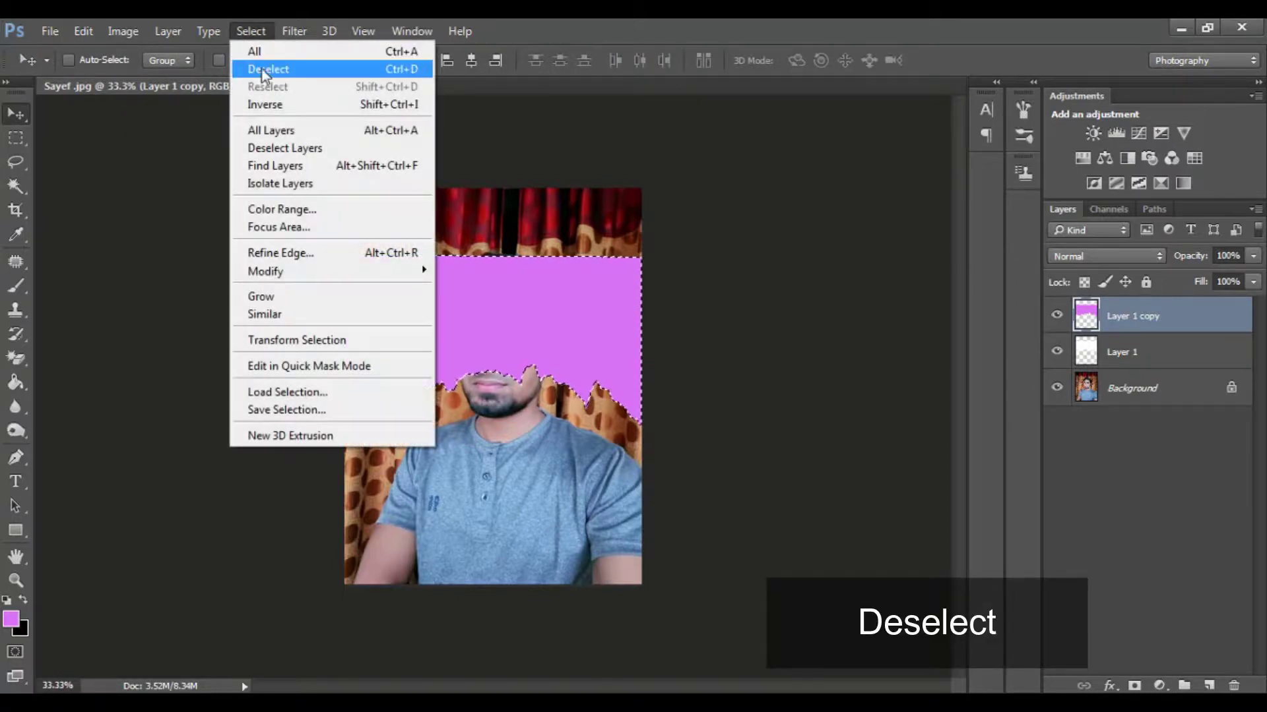
pyautogui.click(345, 71)
pyautogui.press('Up')
pyautogui.press('Up')
pyautogui.press('Up')
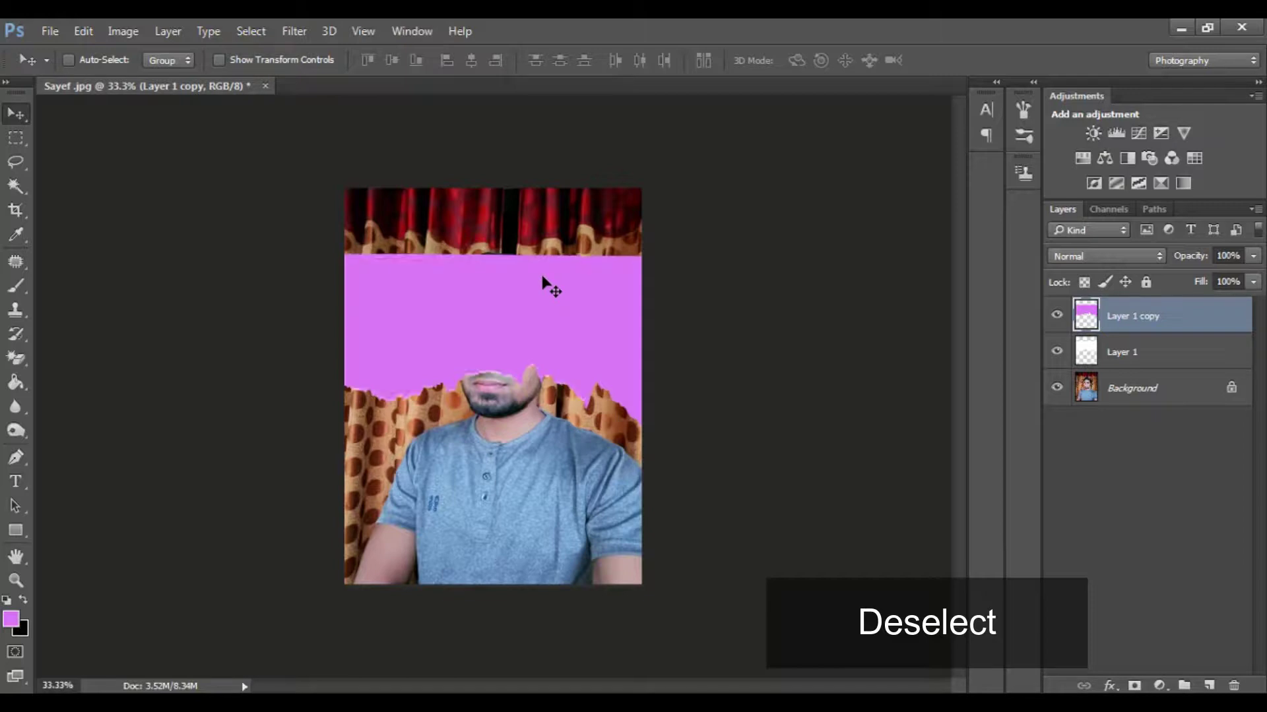
pyautogui.press('Up')
pyautogui.press('Up')
pyautogui.press('Up')
pyautogui.press('Up')
pyautogui.press('Up')
pyautogui.press('Up')
pyautogui.press('Up')
pyautogui.press('Up')
pyautogui.press('Up')
pyautogui.press('Up')
pyautogui.press('Up')
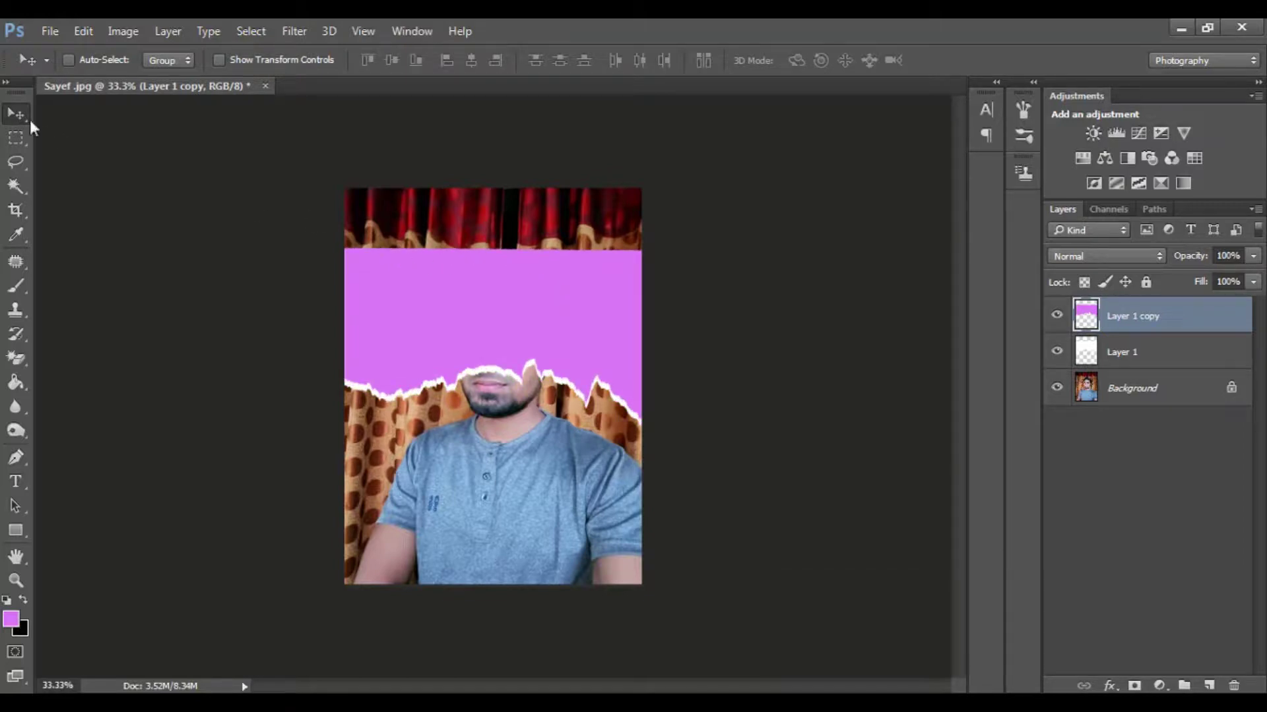
pyautogui.keyDown('shift'); pyautogui.click(1156, 347); pyautogui.keyUp('shift')
pyautogui.rightClick(1154, 342)
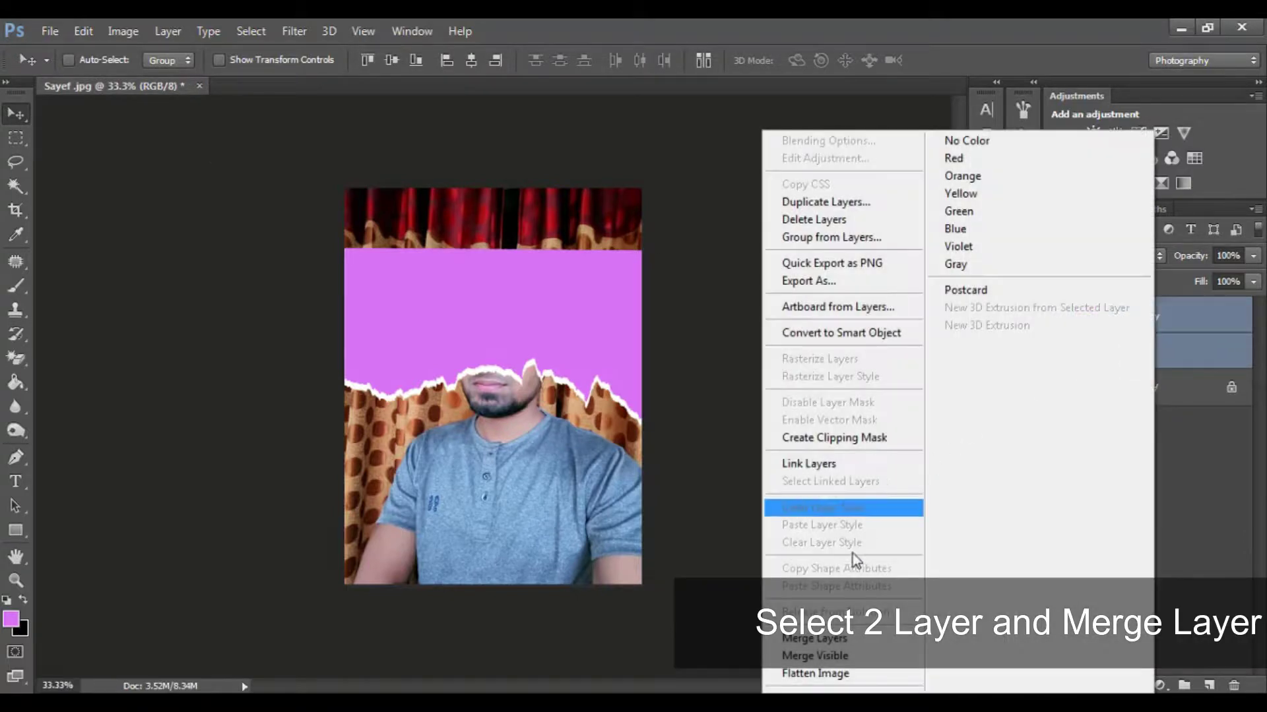
pyautogui.click(835, 641)
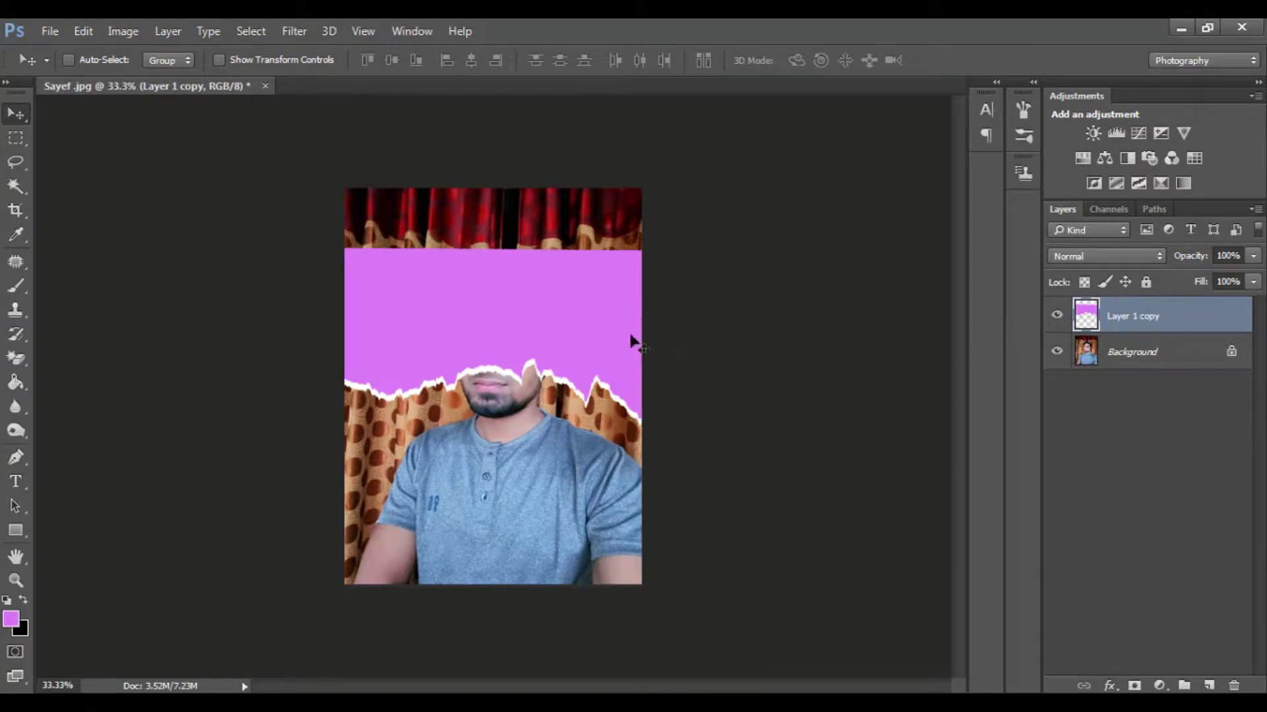
# - Rotate the pink strip toward upright (about -84°), widen it to about 139% and shift it left
pyautogui.hotkey('ctrl', 't')
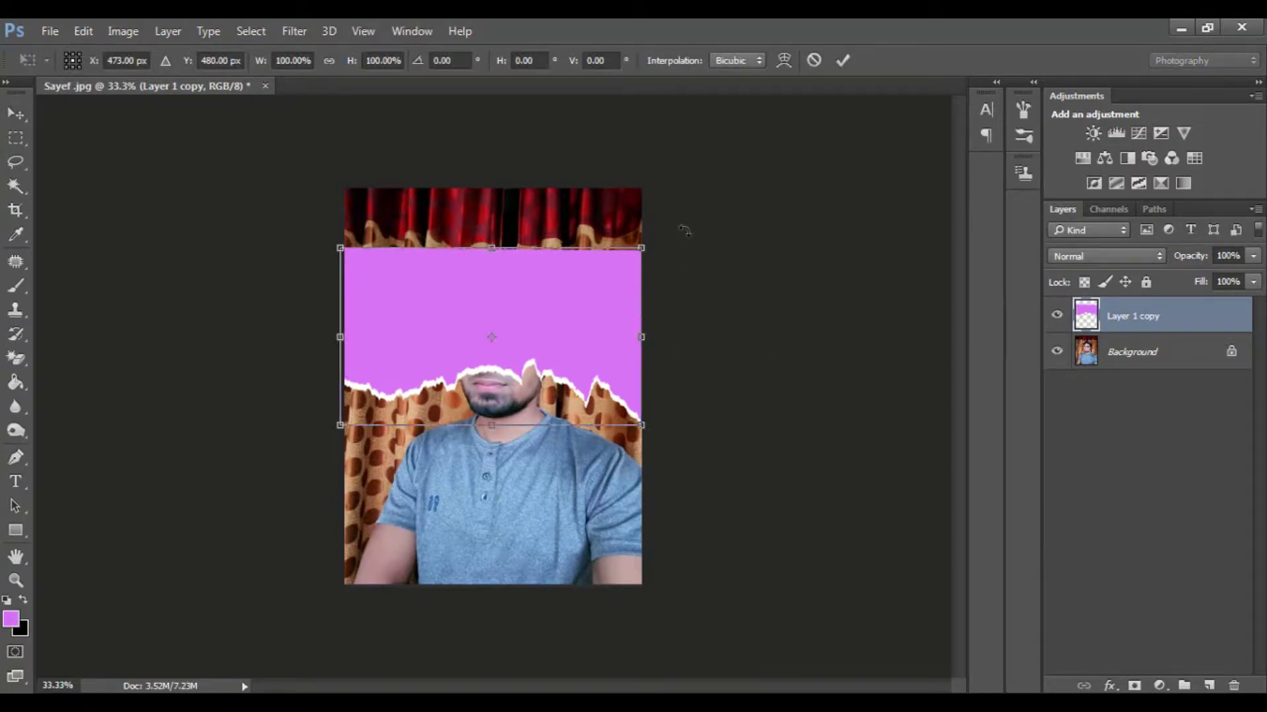
pyautogui.moveTo(685, 230); pyautogui.dragTo(466, 198)
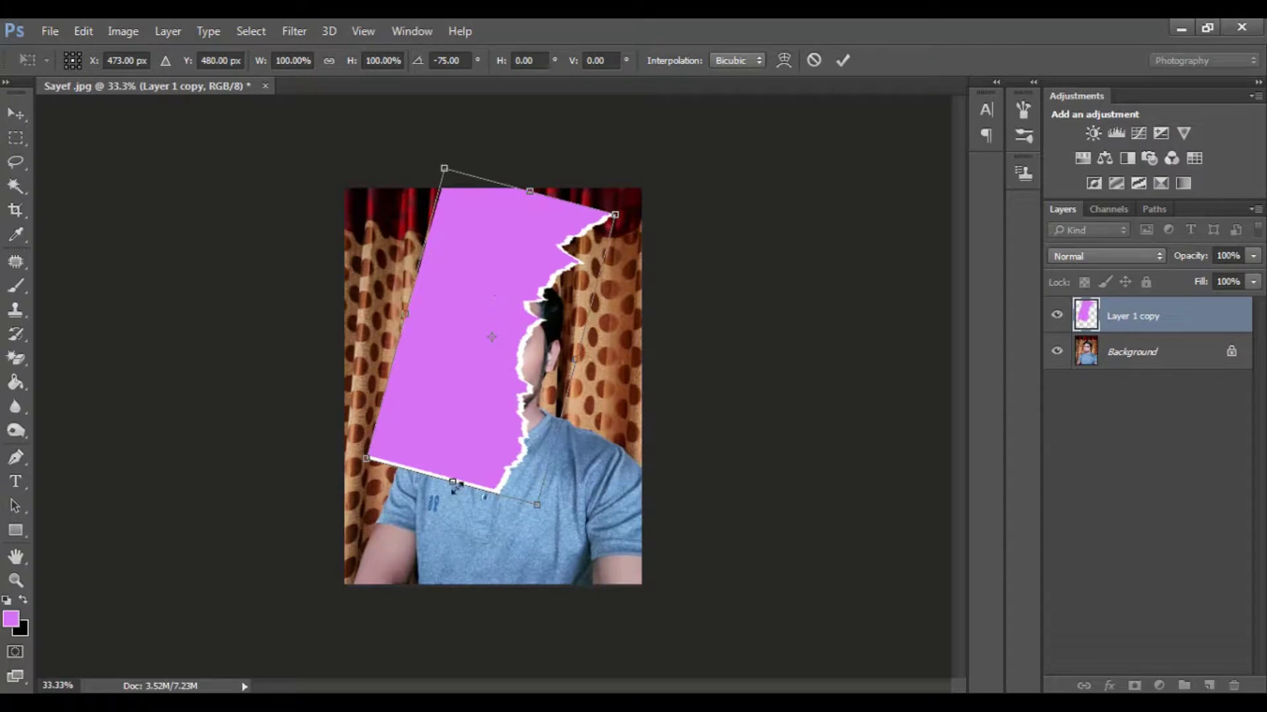
pyautogui.moveTo(453, 479); pyautogui.dragTo(432, 558)
pyautogui.moveTo(437, 475); pyautogui.dragTo(388, 447)
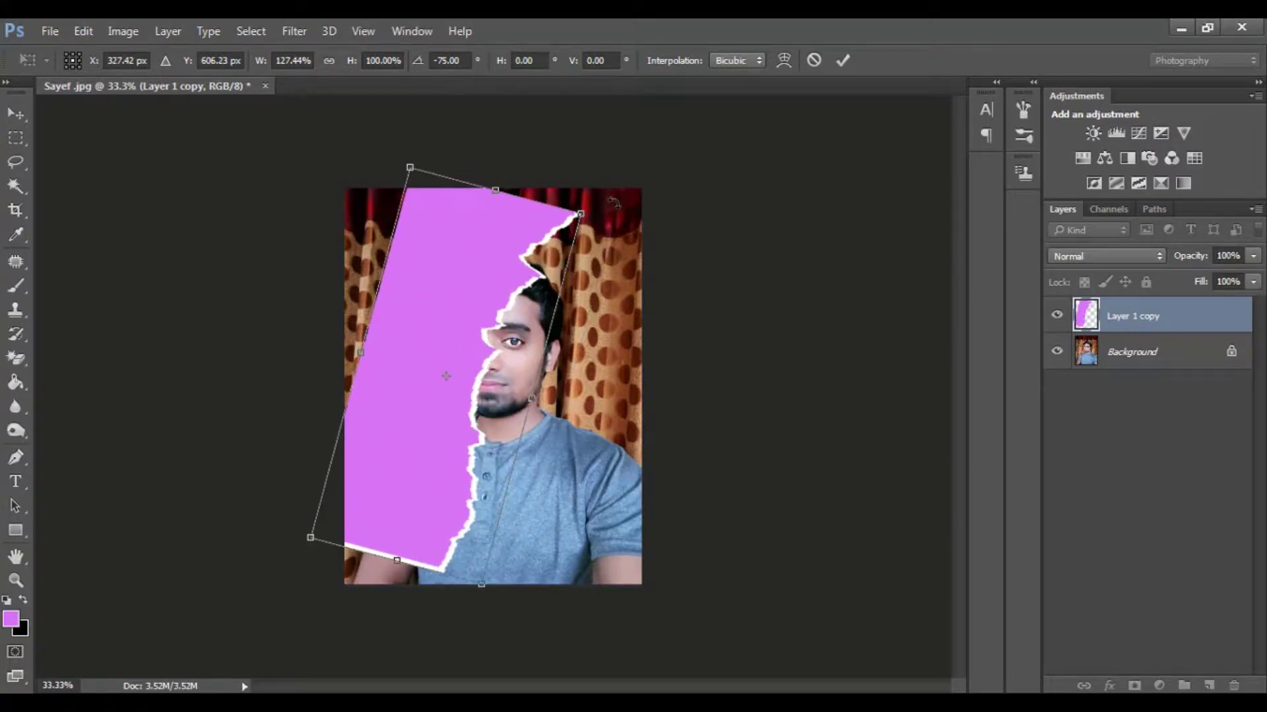
pyautogui.moveTo(614, 202); pyautogui.dragTo(594, 165)
pyautogui.moveTo(493, 287); pyautogui.dragTo(464, 321)
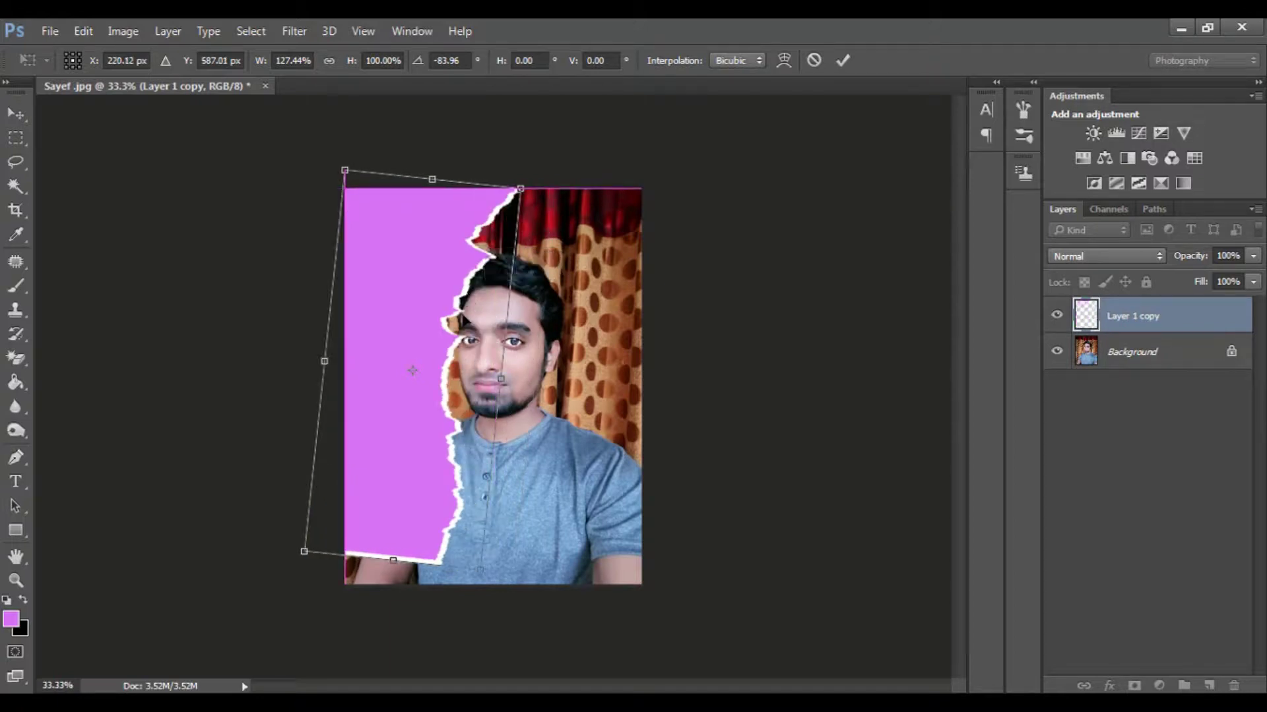
pyautogui.moveTo(391, 559); pyautogui.dragTo(389, 595)
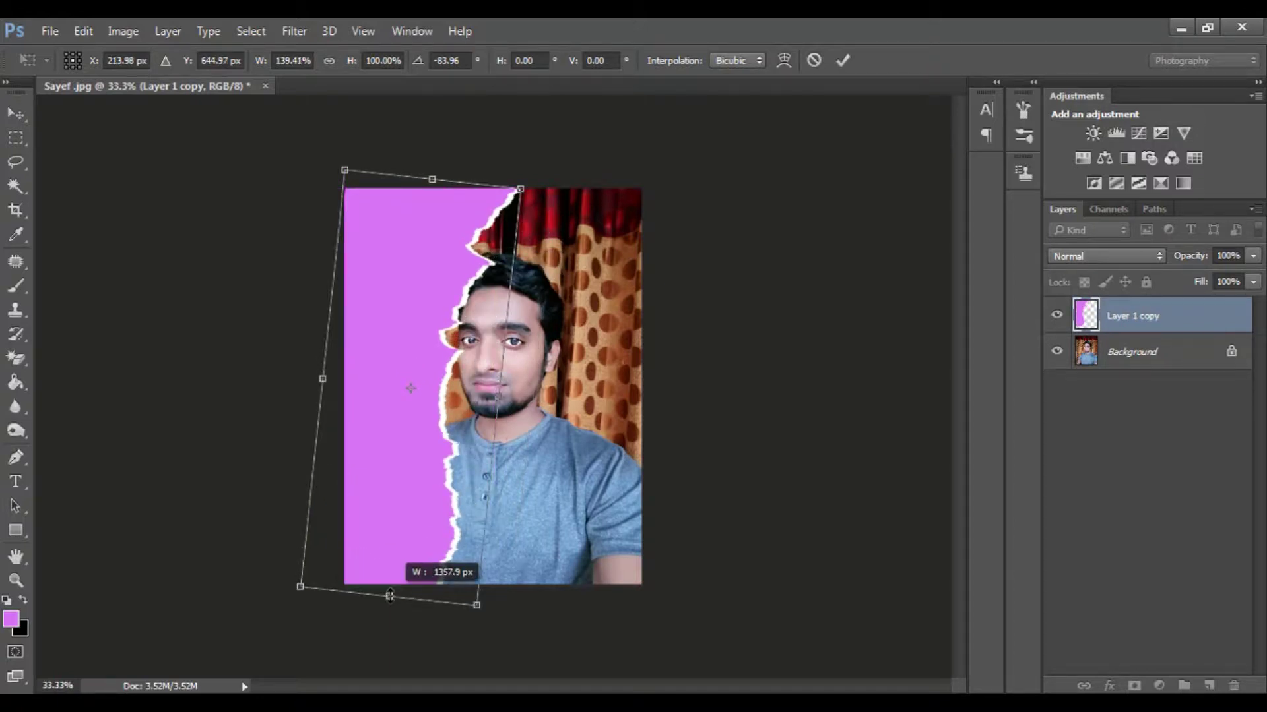
pyautogui.moveTo(493, 389); pyautogui.dragTo(484, 383)
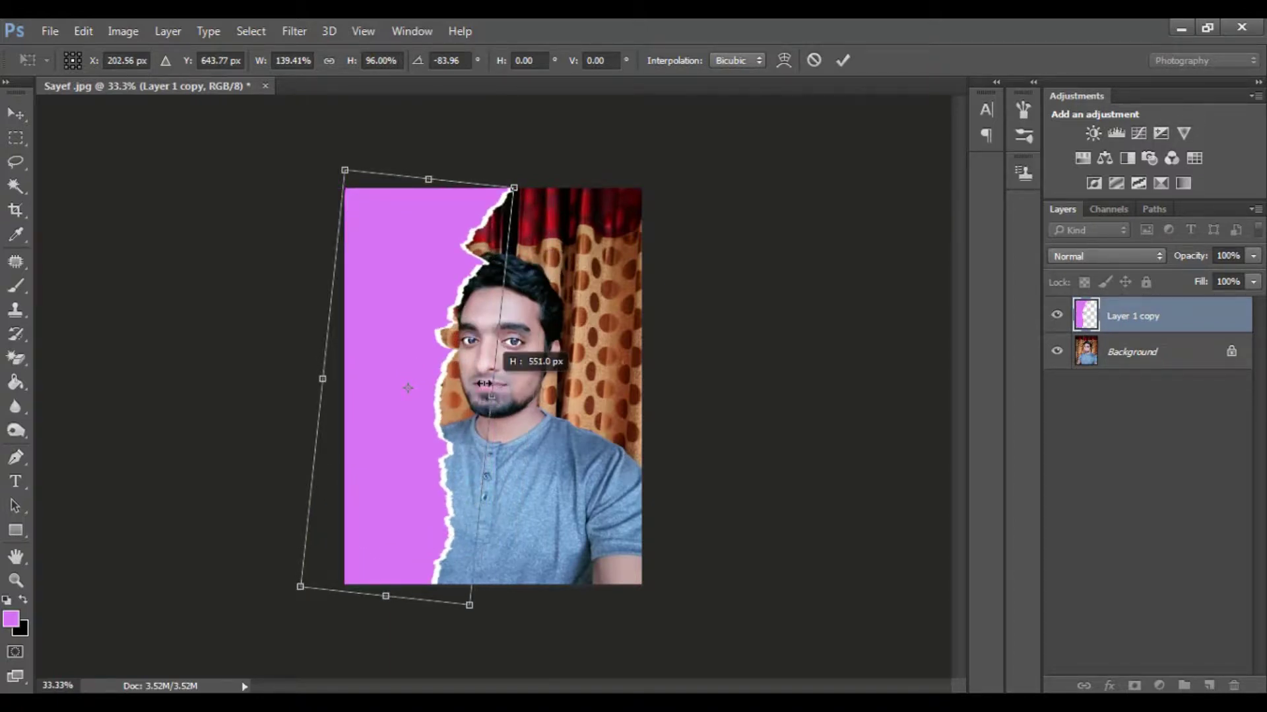
# - Fine-tune the strip back to about -75°, extending it left with its torn edge just beside the face
pyautogui.moveTo(538, 165); pyautogui.dragTo(569, 189)
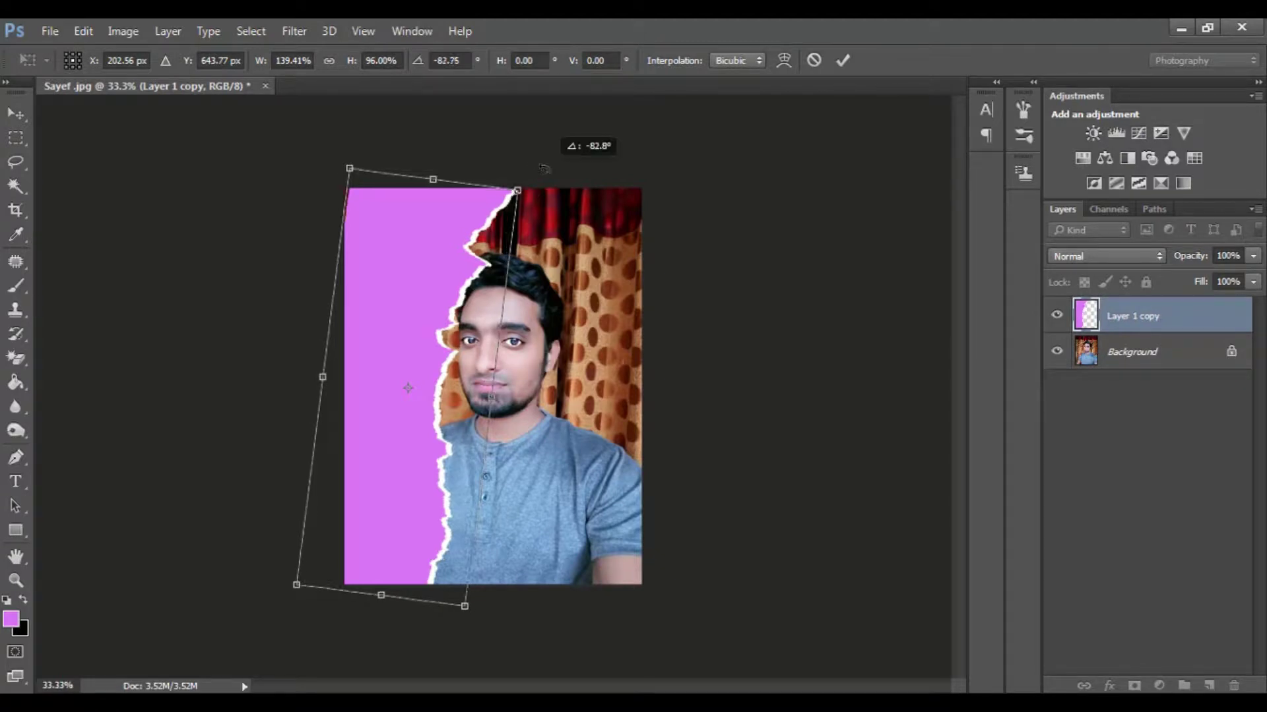
pyautogui.moveTo(325, 361); pyautogui.dragTo(304, 360)
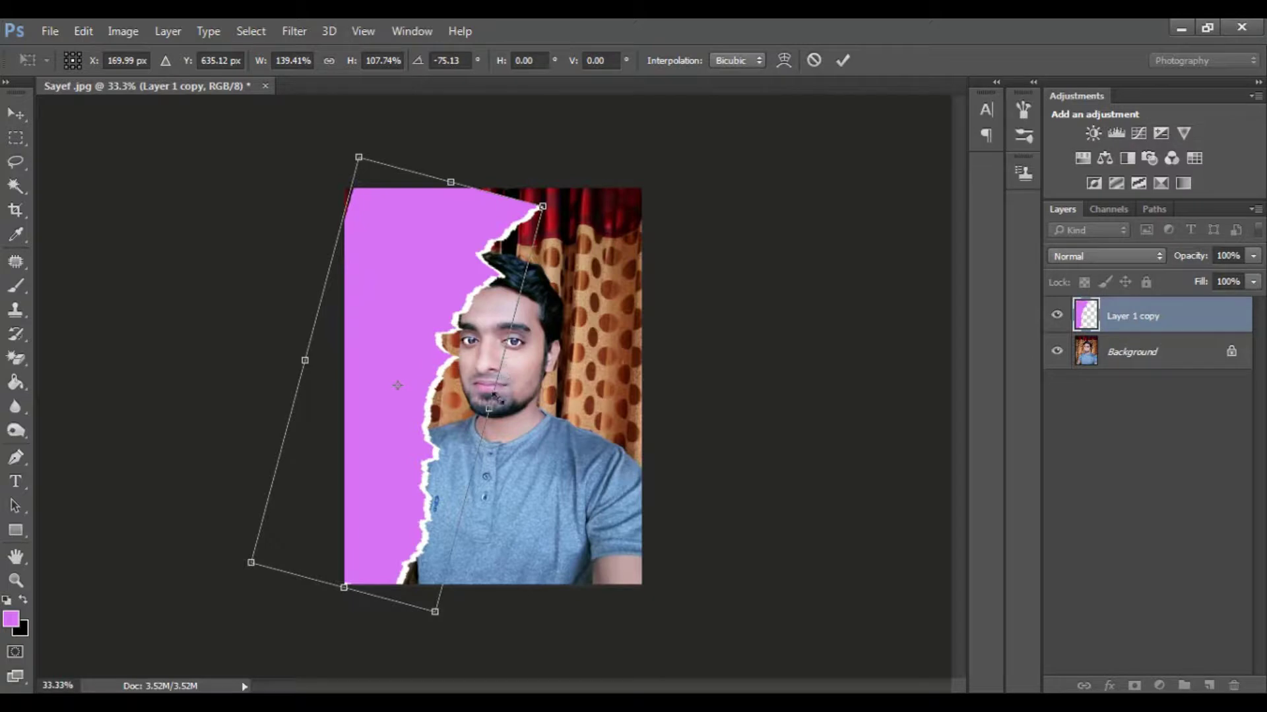
pyautogui.moveTo(489, 407); pyautogui.dragTo(478, 405)
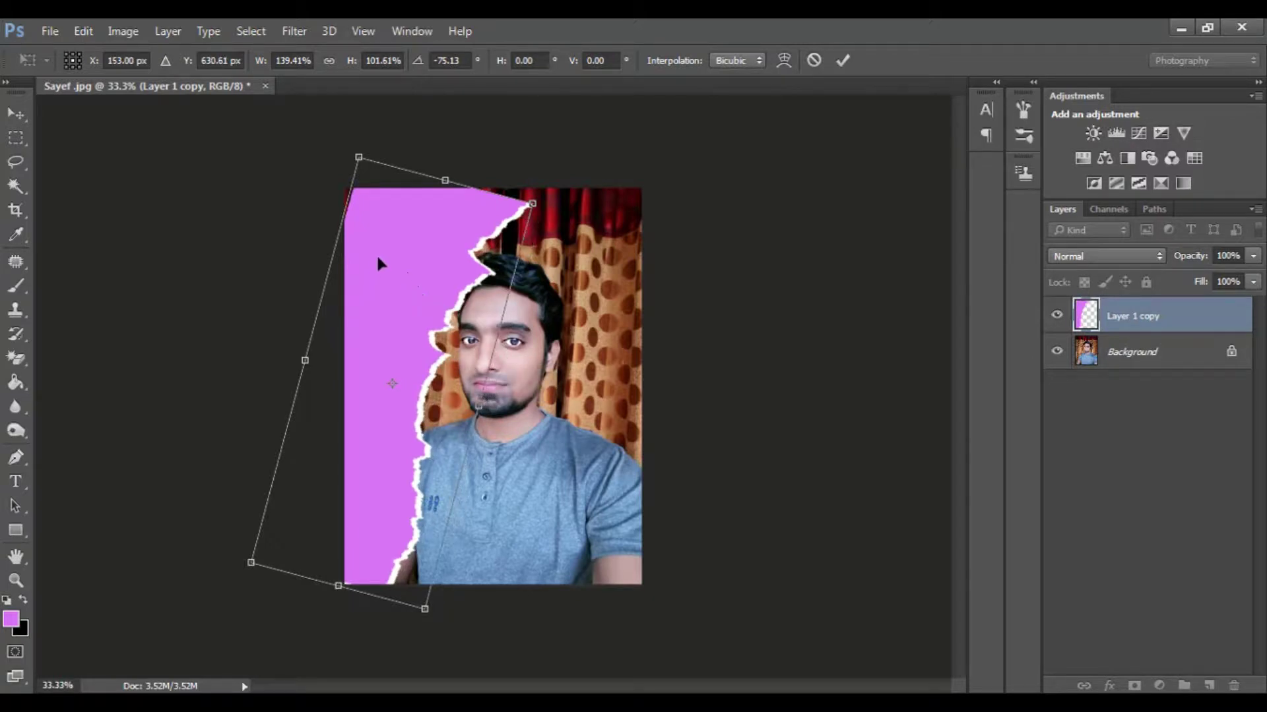
pyautogui.moveTo(378, 264); pyautogui.dragTo(372, 257)
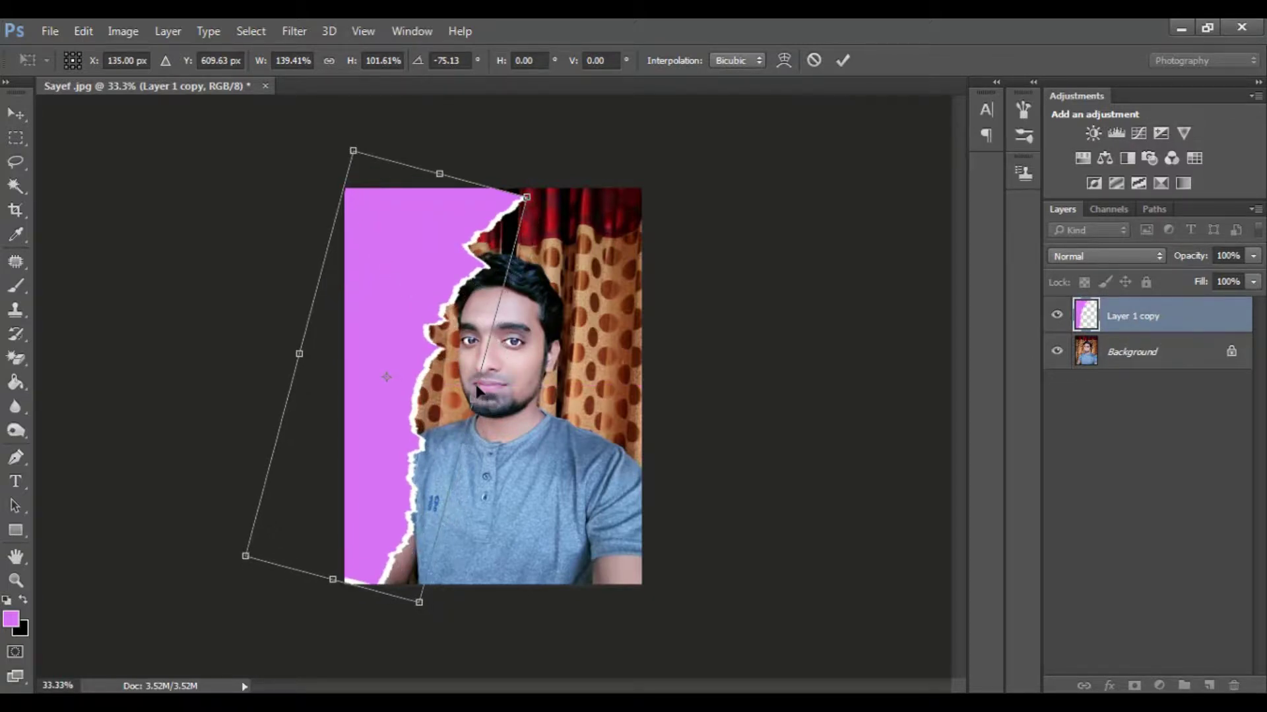
pyautogui.moveTo(473, 399); pyautogui.dragTo(481, 402)
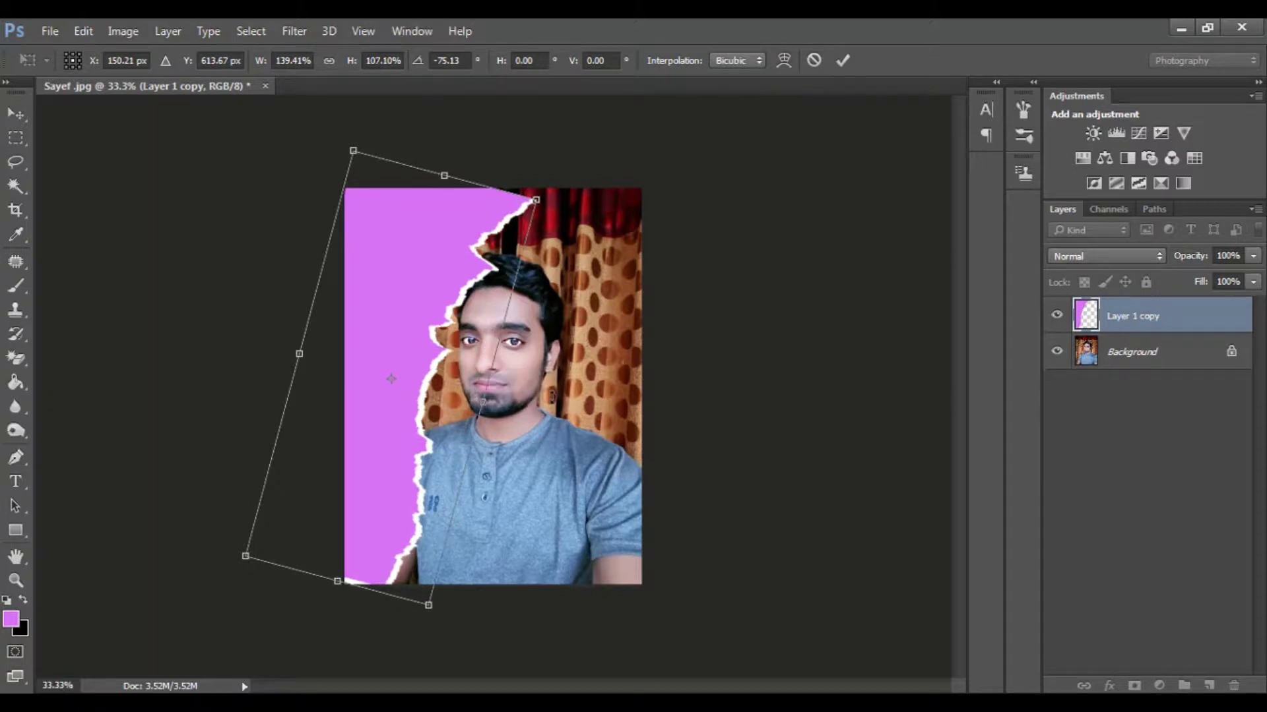
pyautogui.scroll(1, 491, 383)
pyautogui.scroll(1, 491, 383)
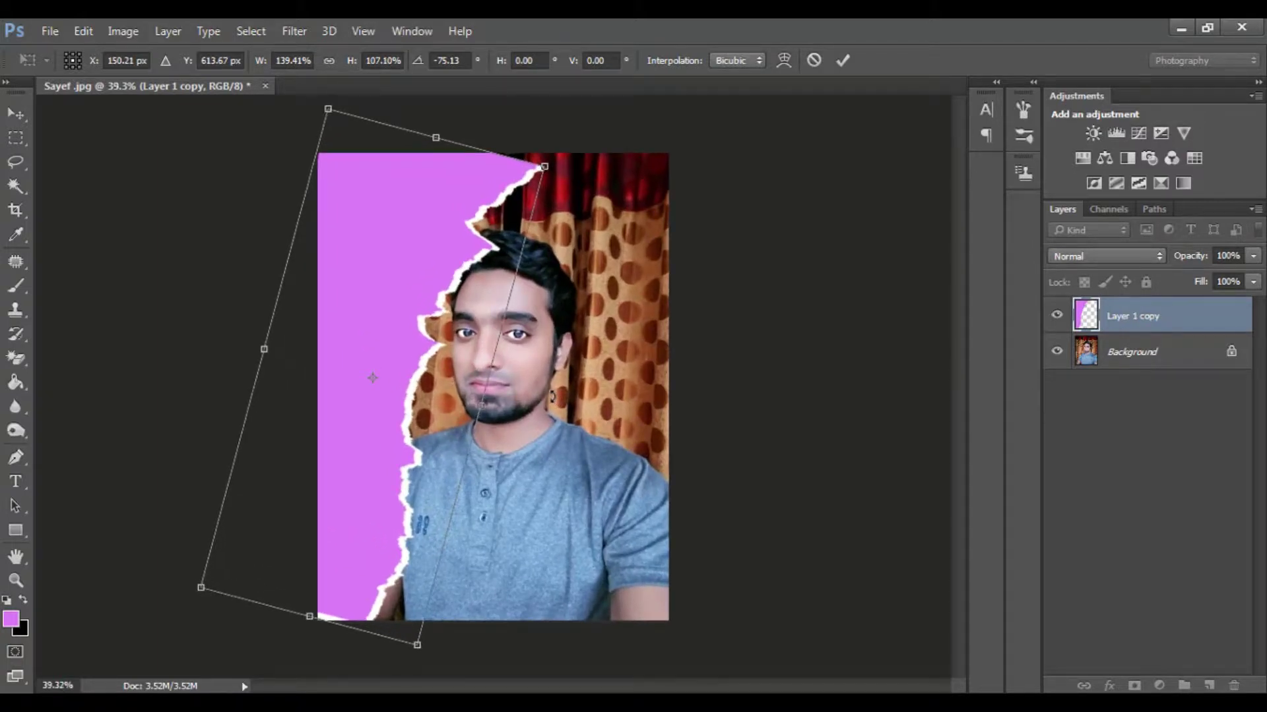
pyautogui.scroll(1, 552, 396)
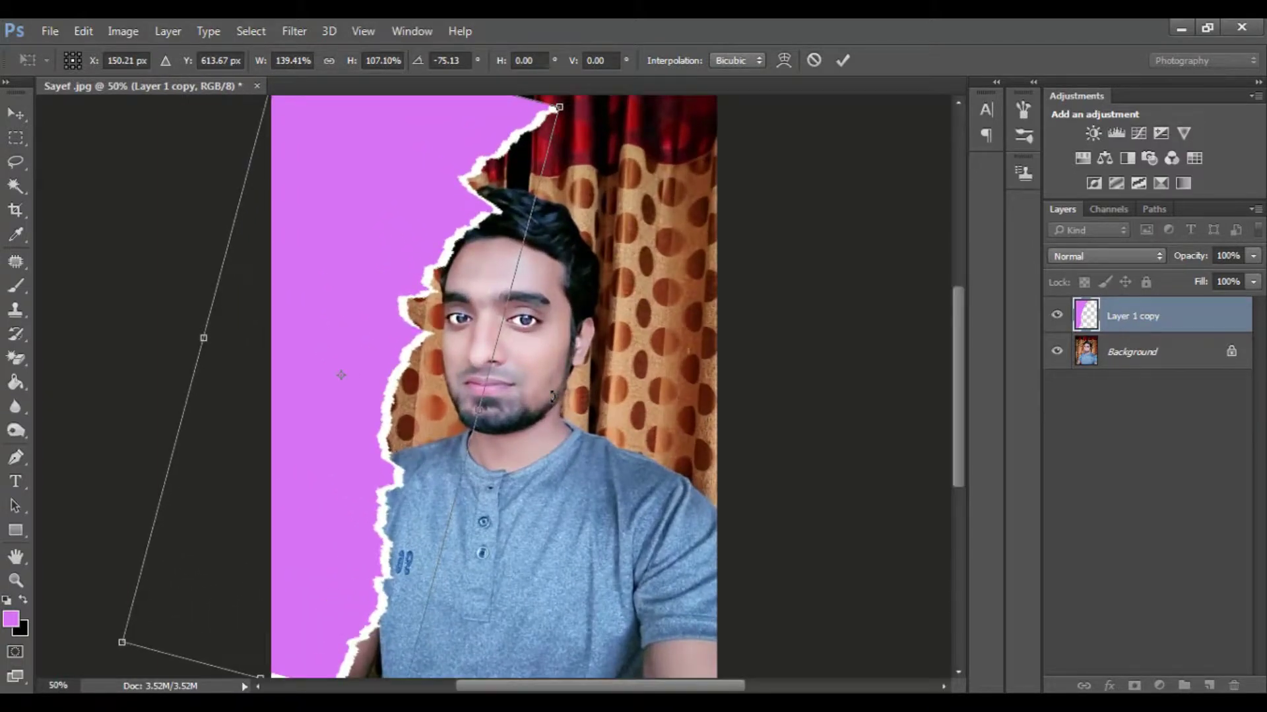
pyautogui.moveTo(481, 407); pyautogui.dragTo(466, 409)
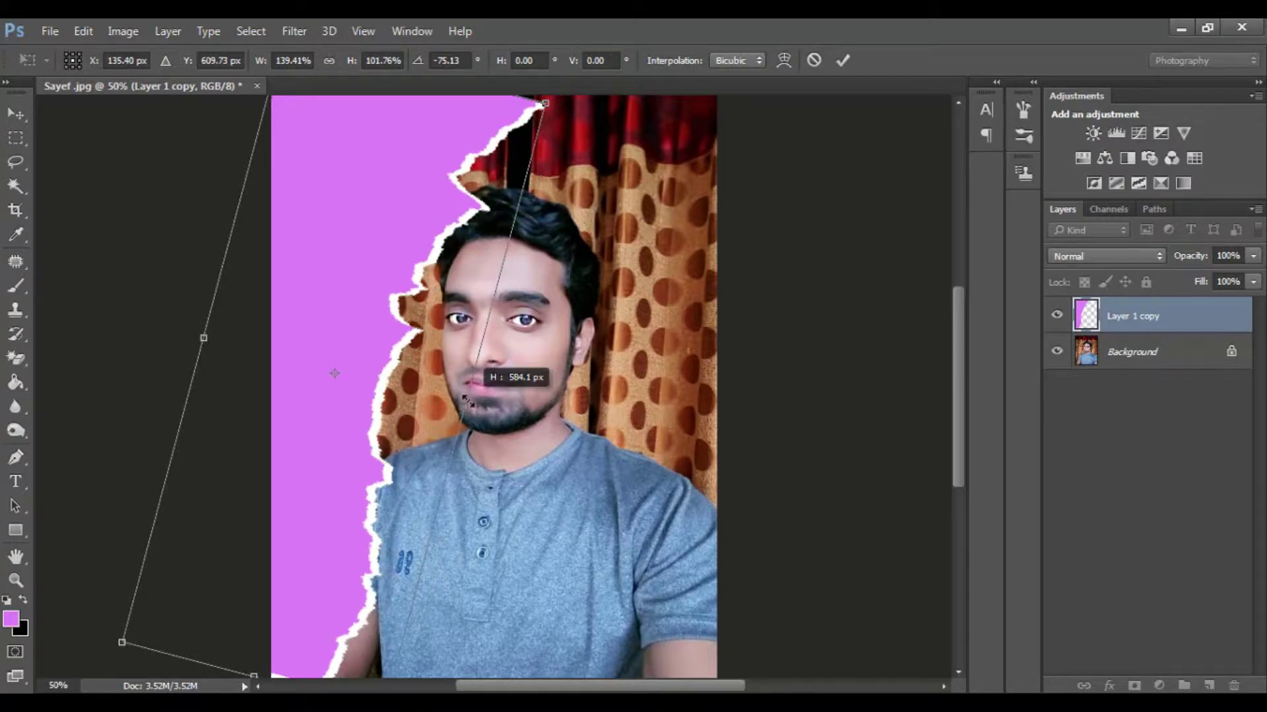
# - Commit the strip's placement, then stretch it slightly taller at top and bottom to about 102% height
pyautogui.press('Return')
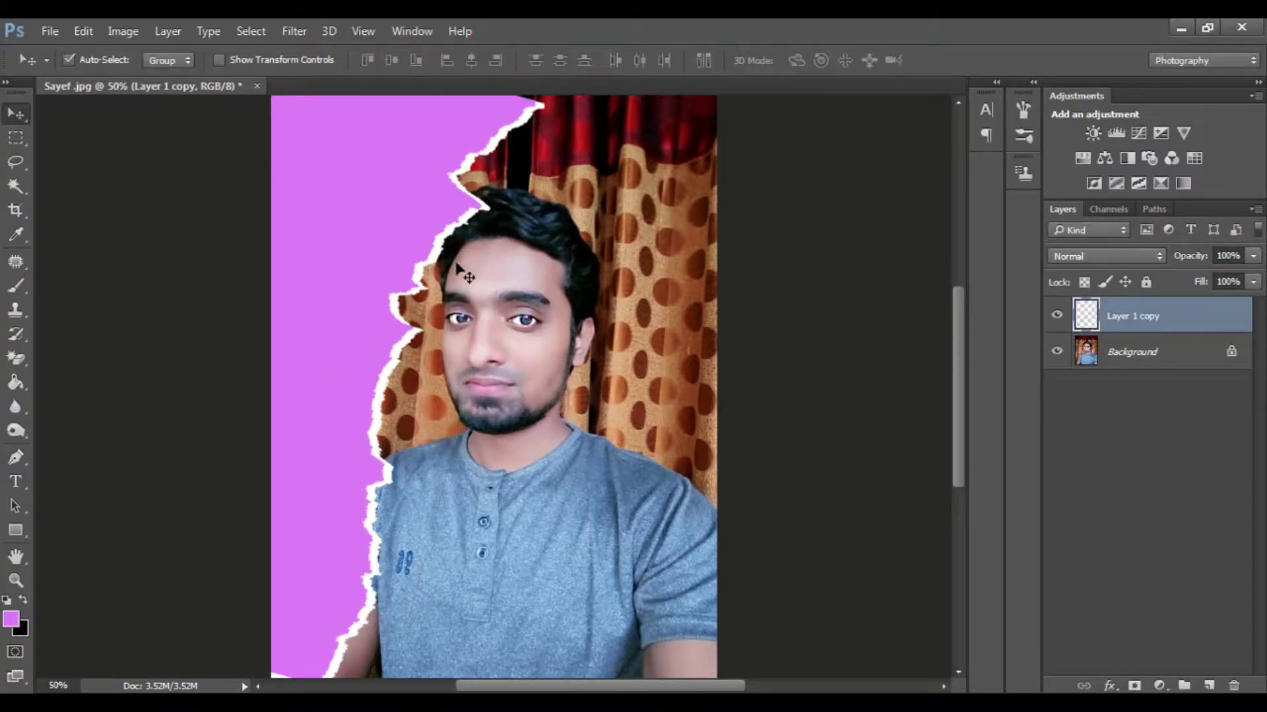
pyautogui.moveTo(524, 270); pyautogui.dragTo(521, 261)
pyautogui.scroll(-1, 527, 271)
pyautogui.hotkey('ctrl', 't')
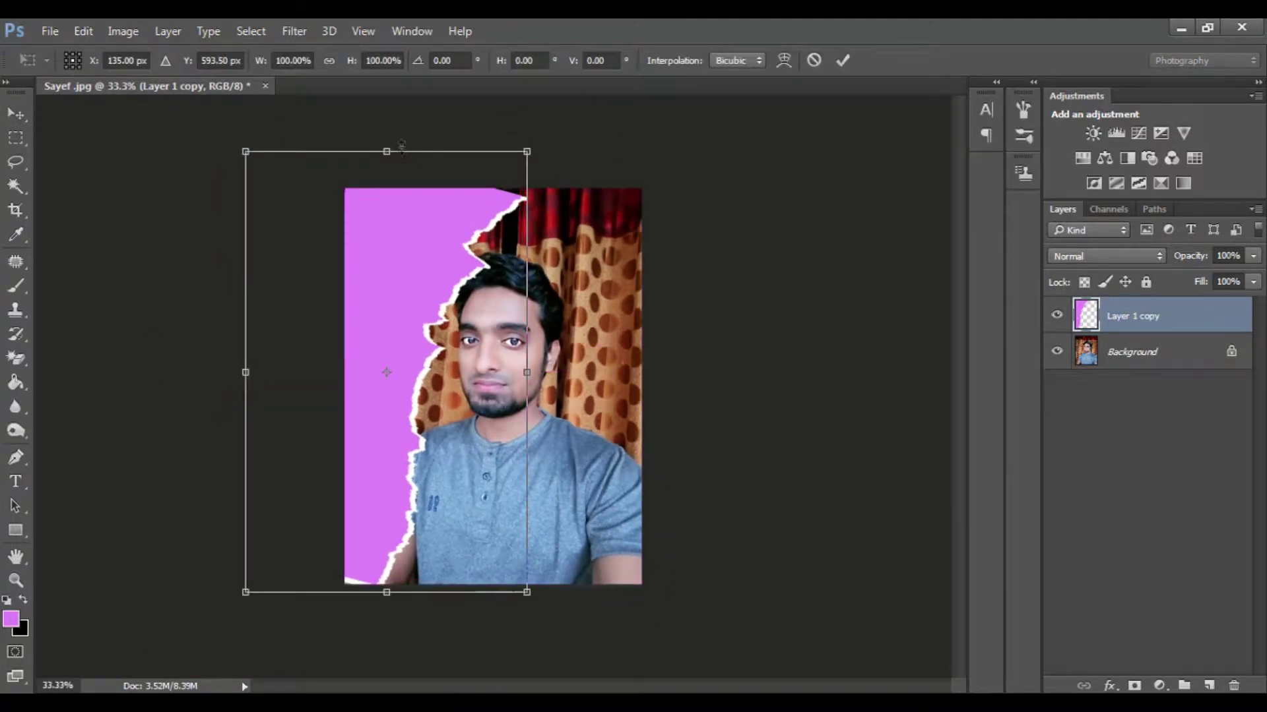
pyautogui.moveTo(394, 150); pyautogui.dragTo(396, 135)
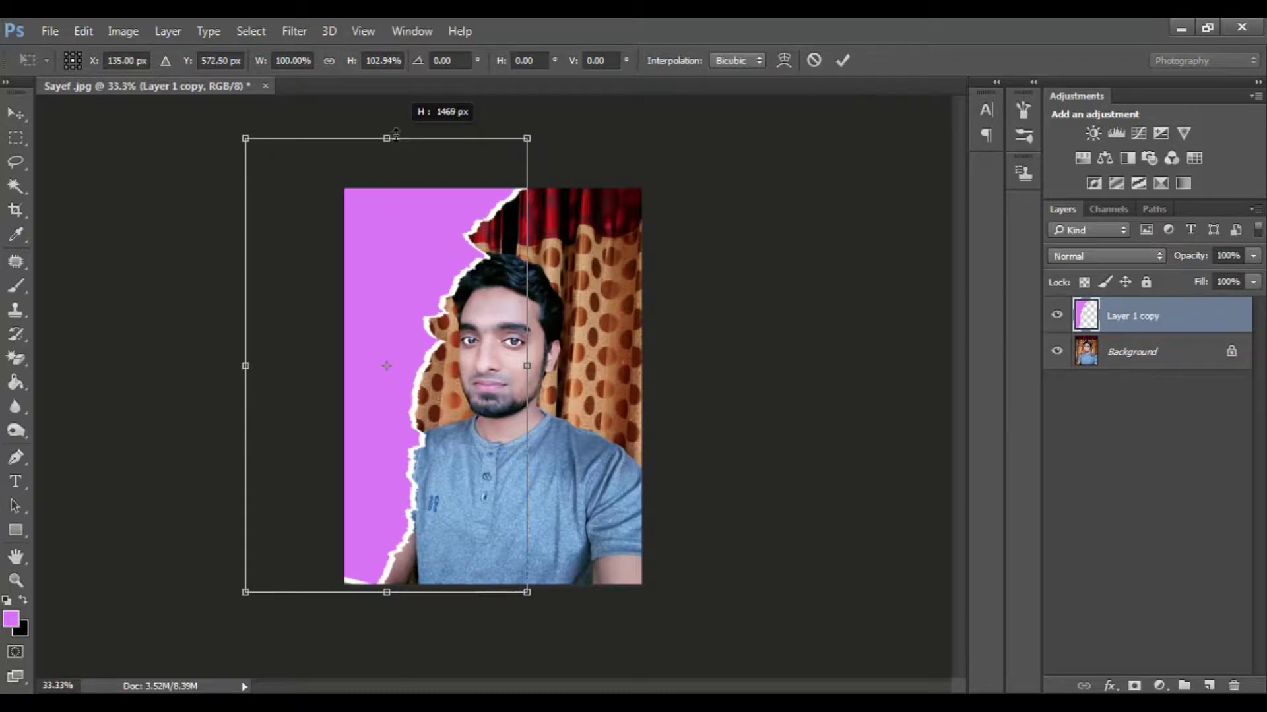
pyautogui.press('Return')
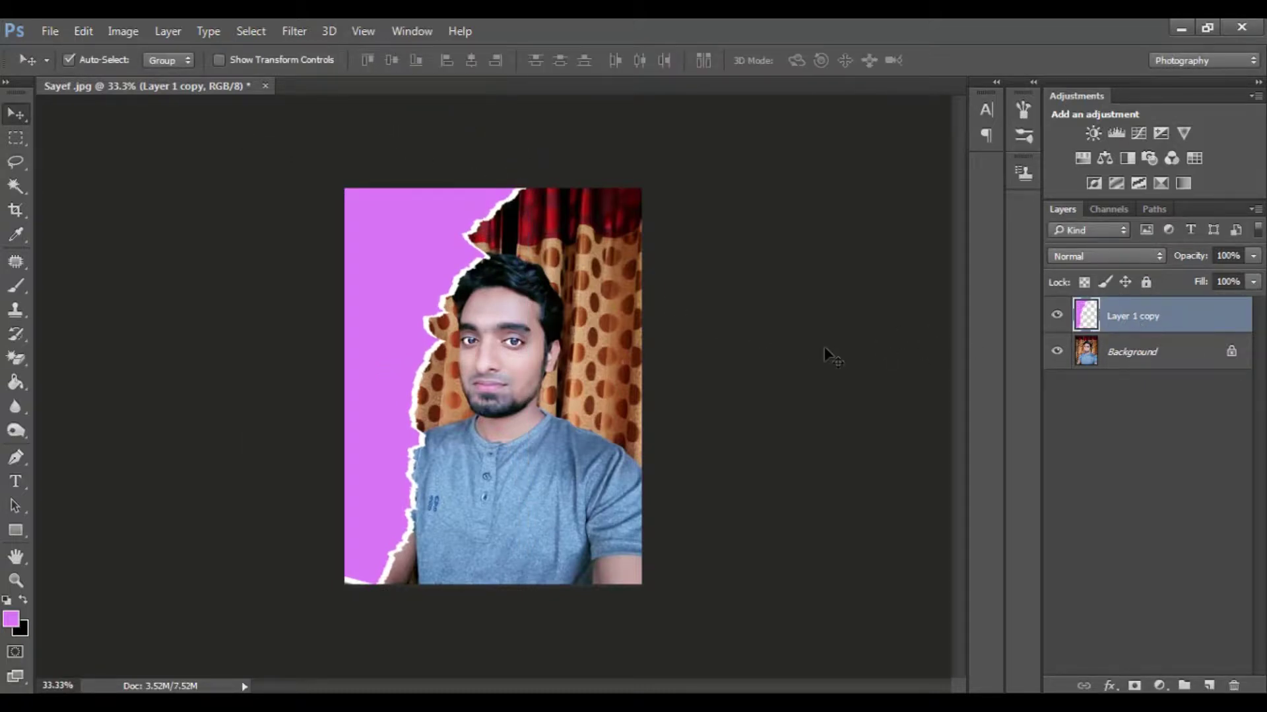
pyautogui.hotkey('ctrl', 't')
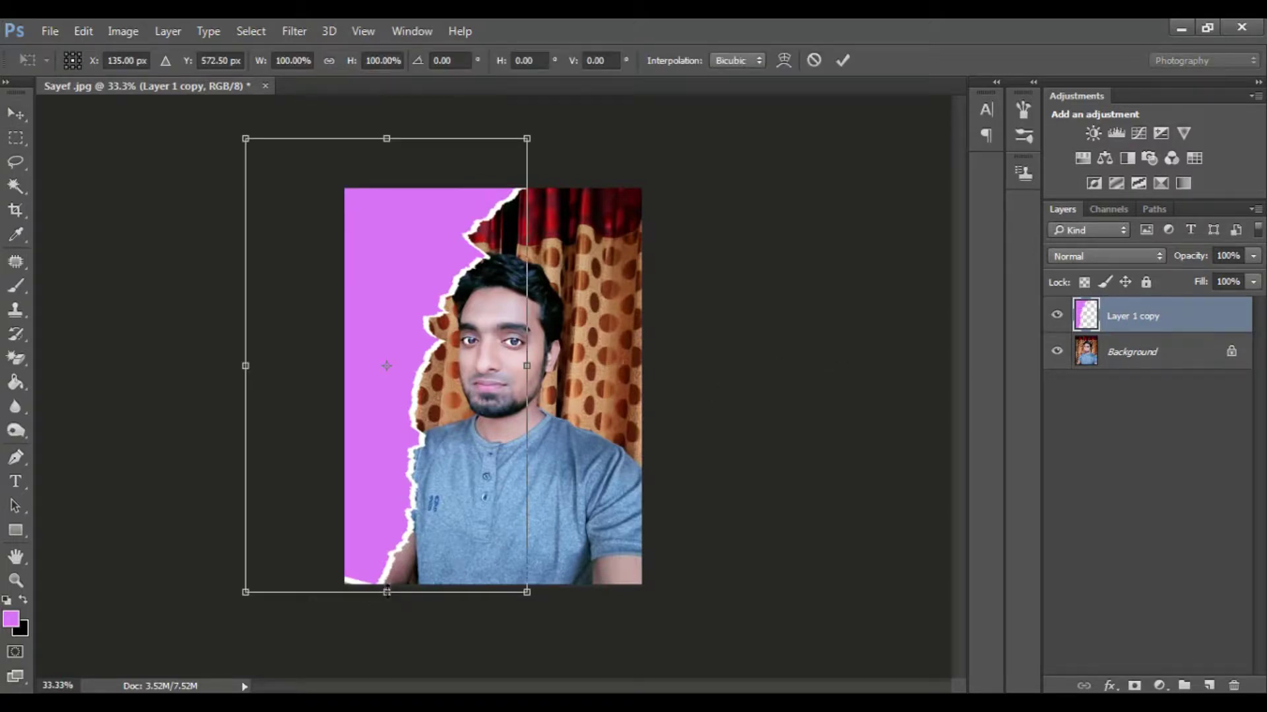
pyautogui.moveTo(386, 592); pyautogui.dragTo(387, 601)
pyautogui.press('Return')
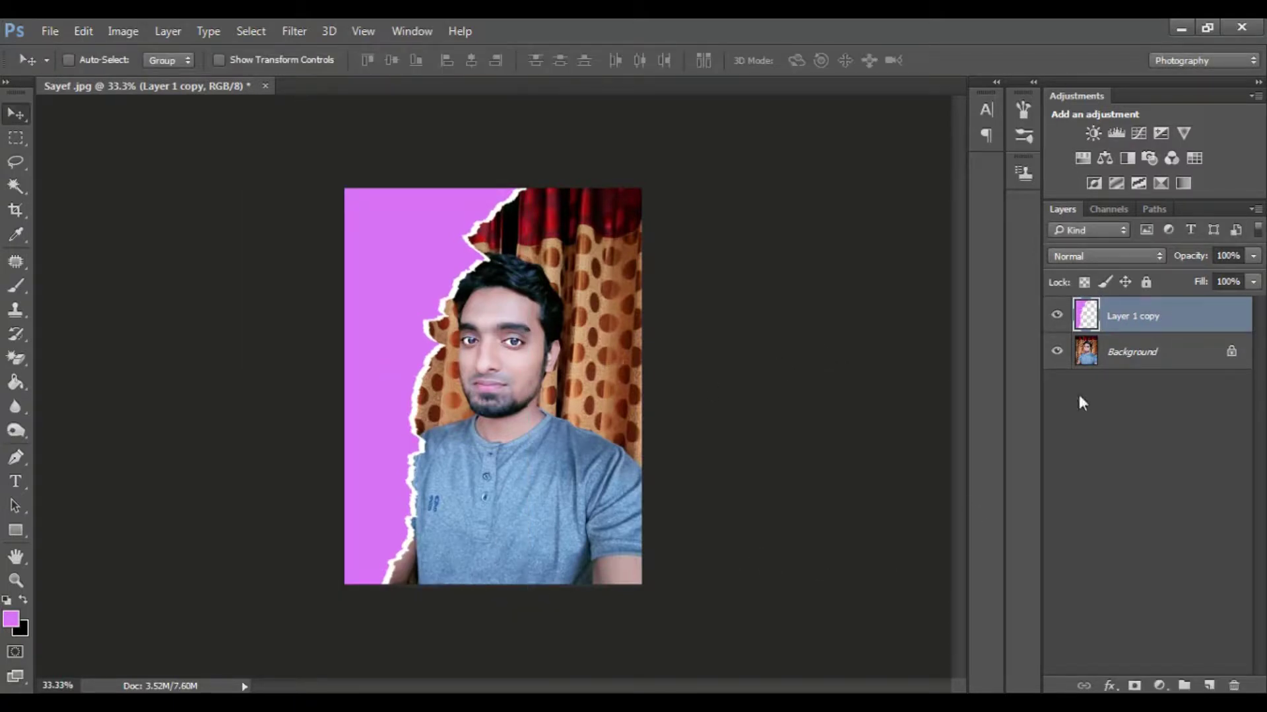
# - Duplicate the pink strip as Layer 1 copy 2 and move it to the right
pyautogui.rightClick(1177, 322)
pyautogui.click(1191, 355)
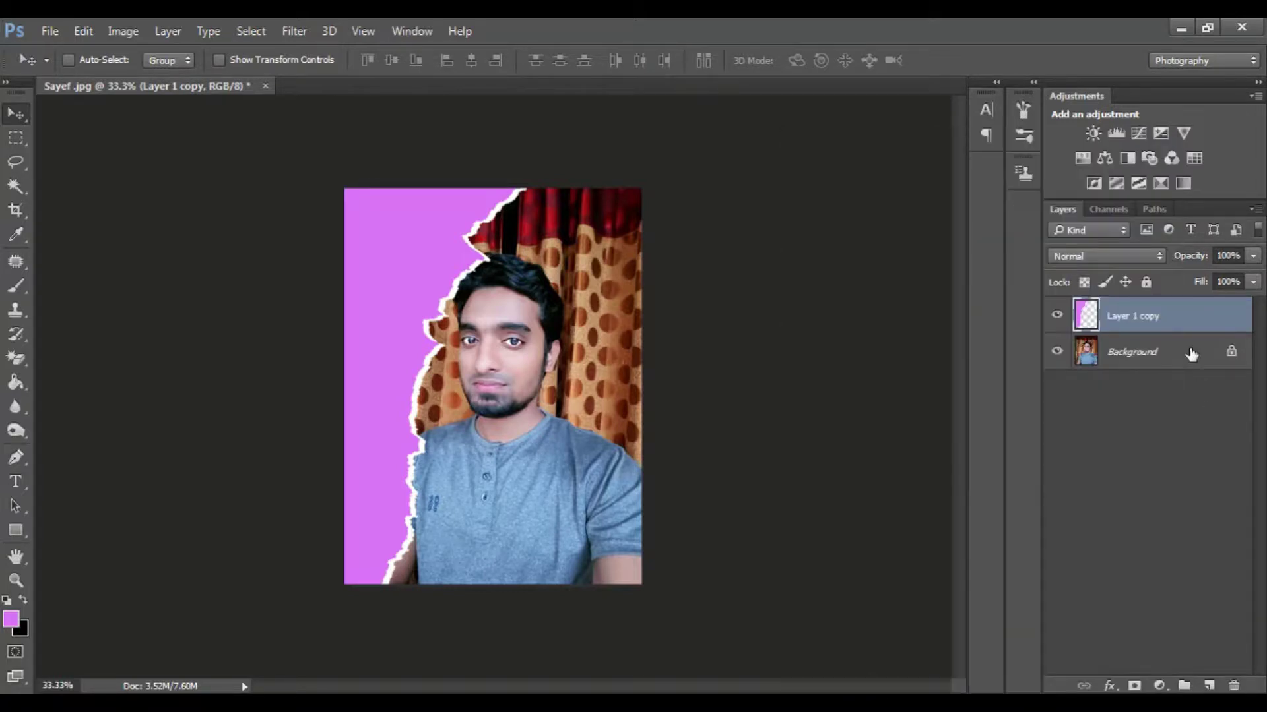
pyautogui.rightClick(1154, 315)
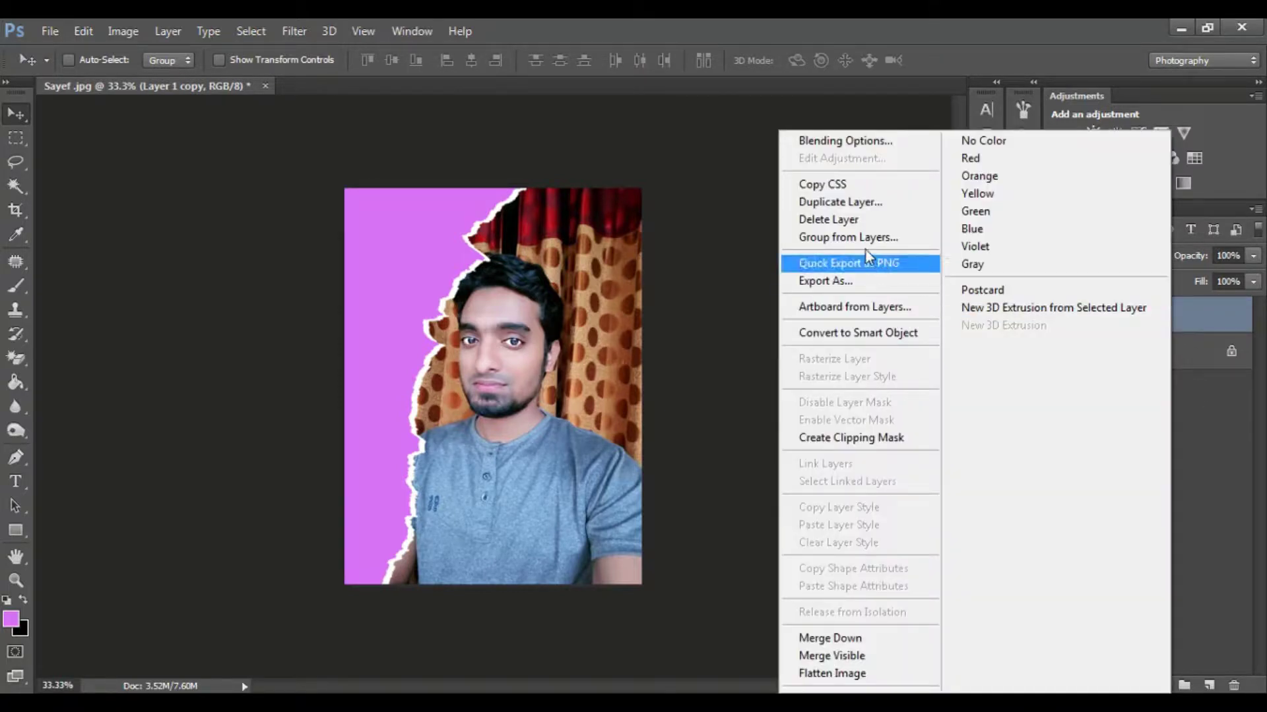
pyautogui.click(861, 205)
pyautogui.click(837, 295)
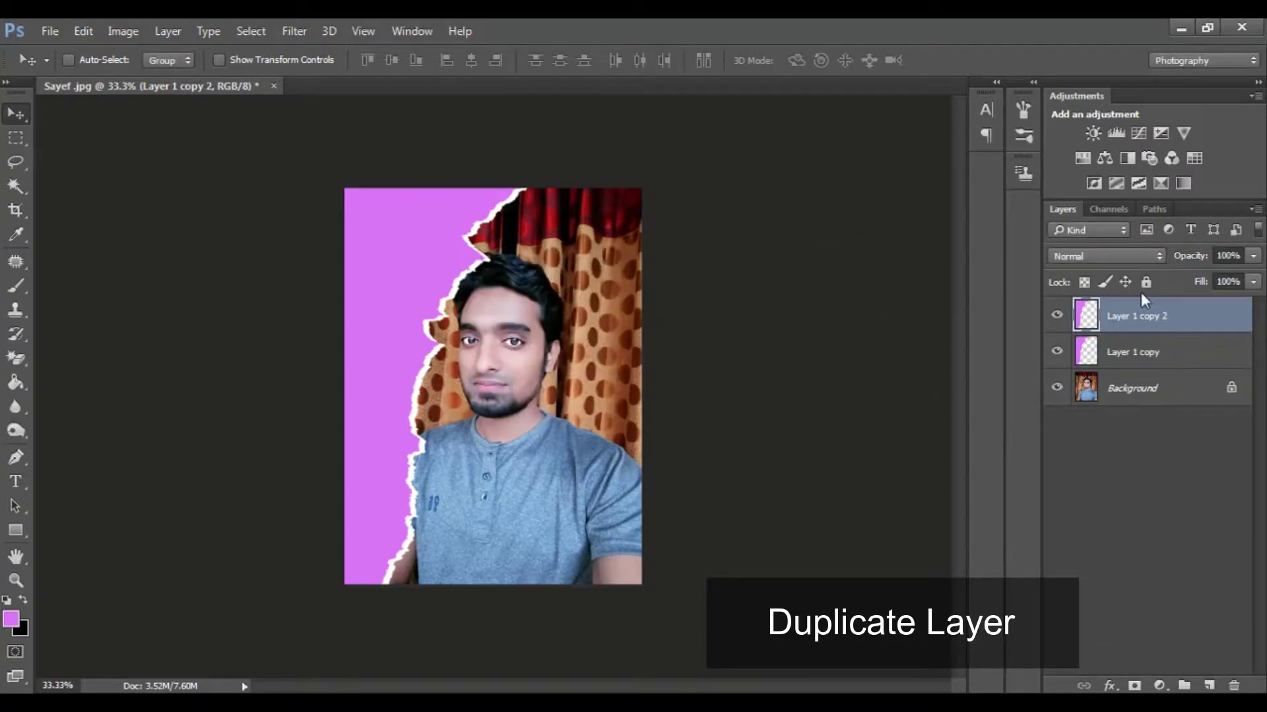
pyautogui.moveTo(446, 285); pyautogui.dragTo(618, 330)
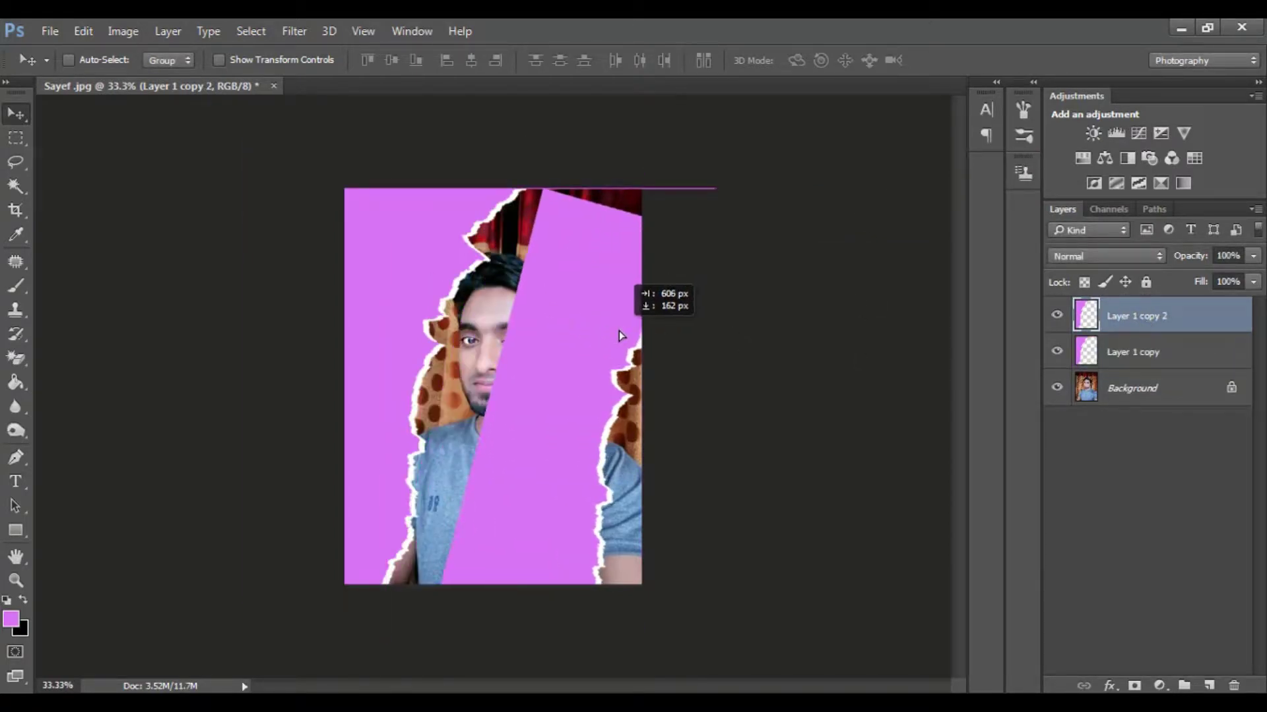
# - Narrow the copy to about 74% width, tilt it about 3.7°, and reposition it up and right
pyautogui.hotkey('ctrl', 't')
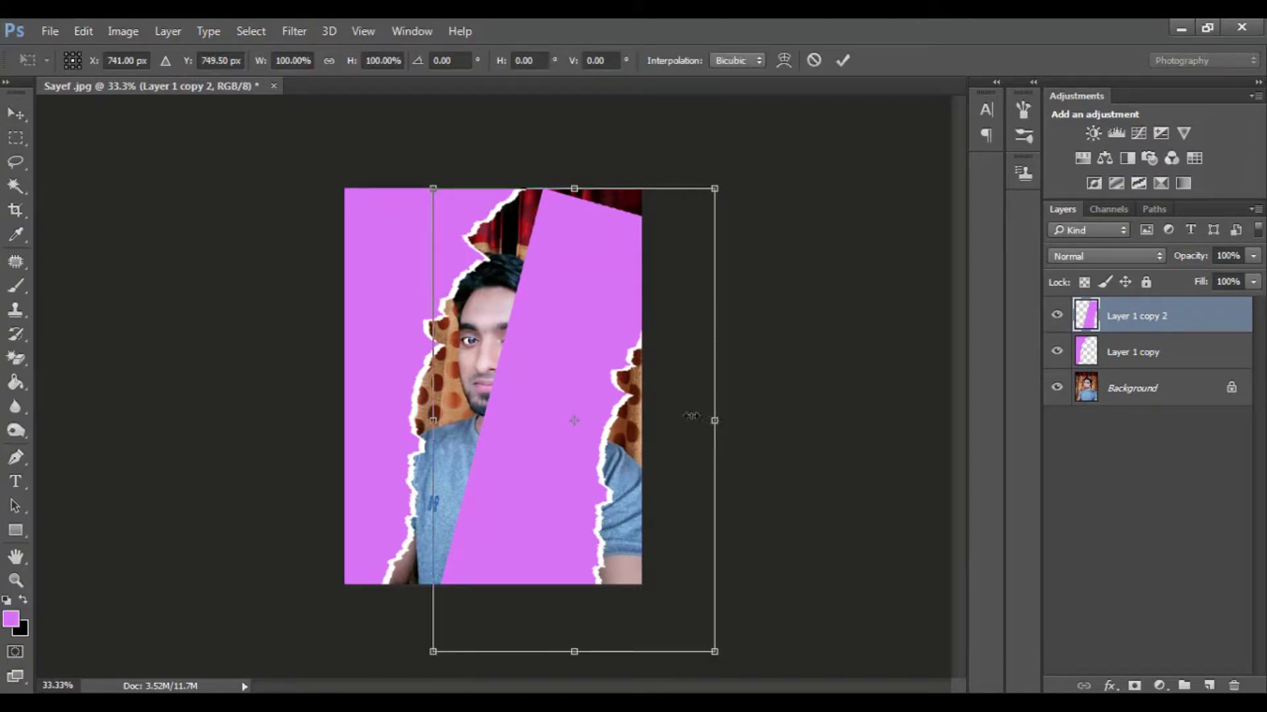
pyautogui.moveTo(691, 417); pyautogui.dragTo(633, 382)
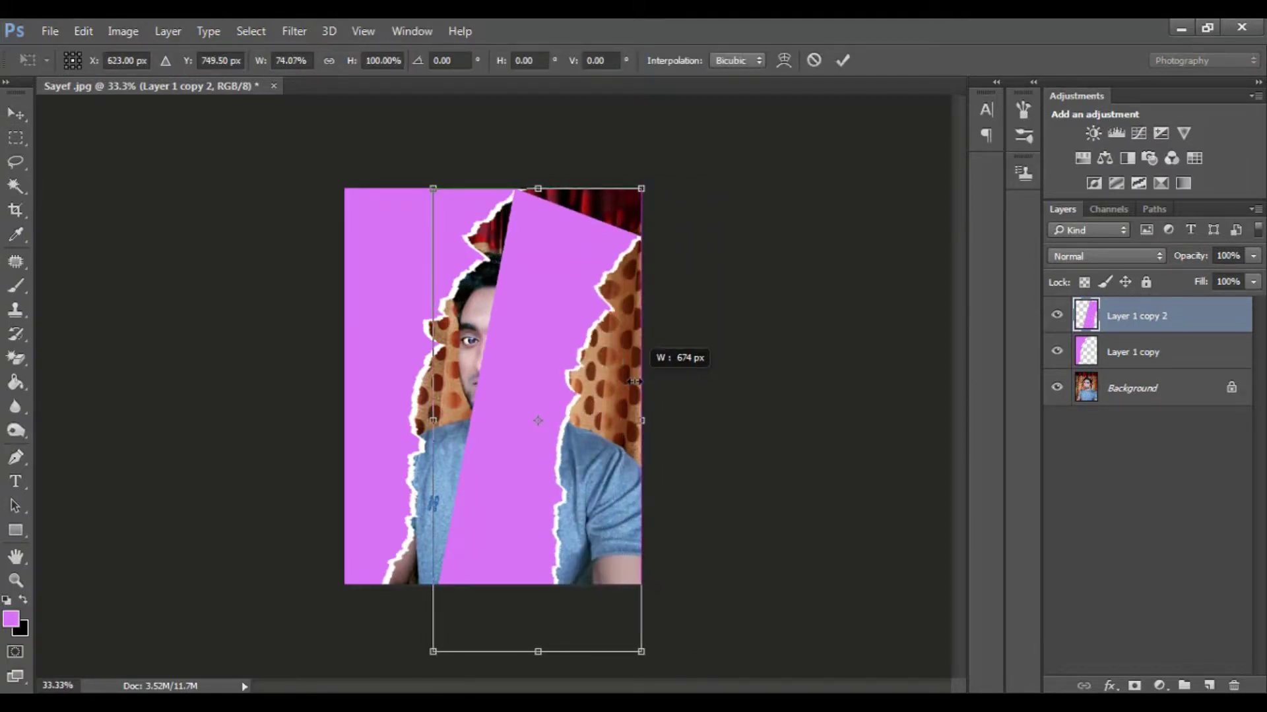
pyautogui.moveTo(684, 169); pyautogui.dragTo(702, 175)
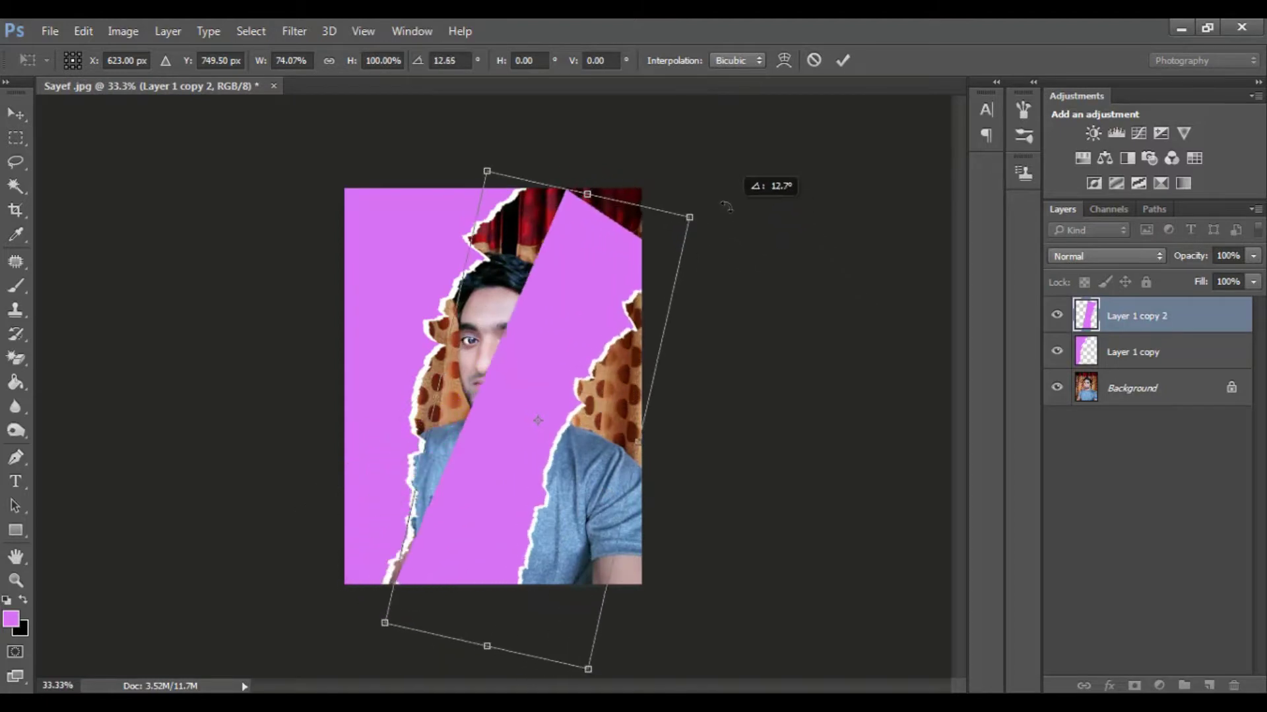
pyautogui.moveTo(601, 301); pyautogui.dragTo(648, 296)
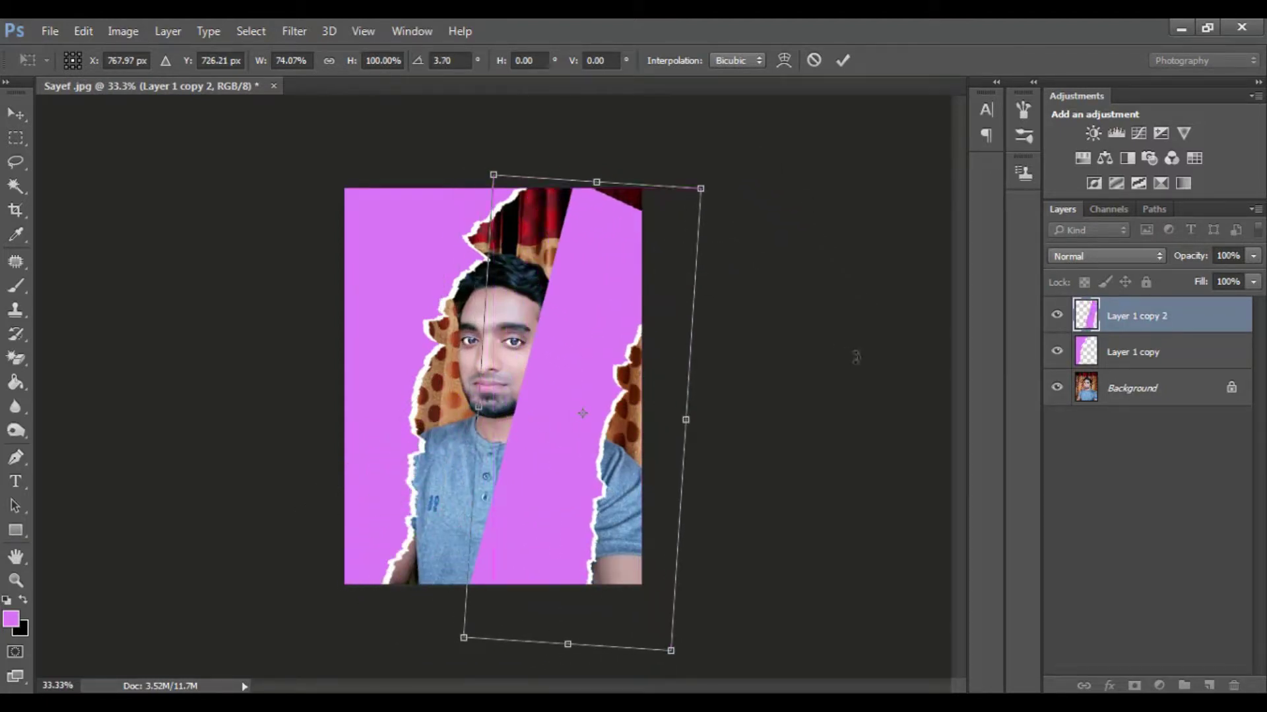
pyautogui.press('Return')
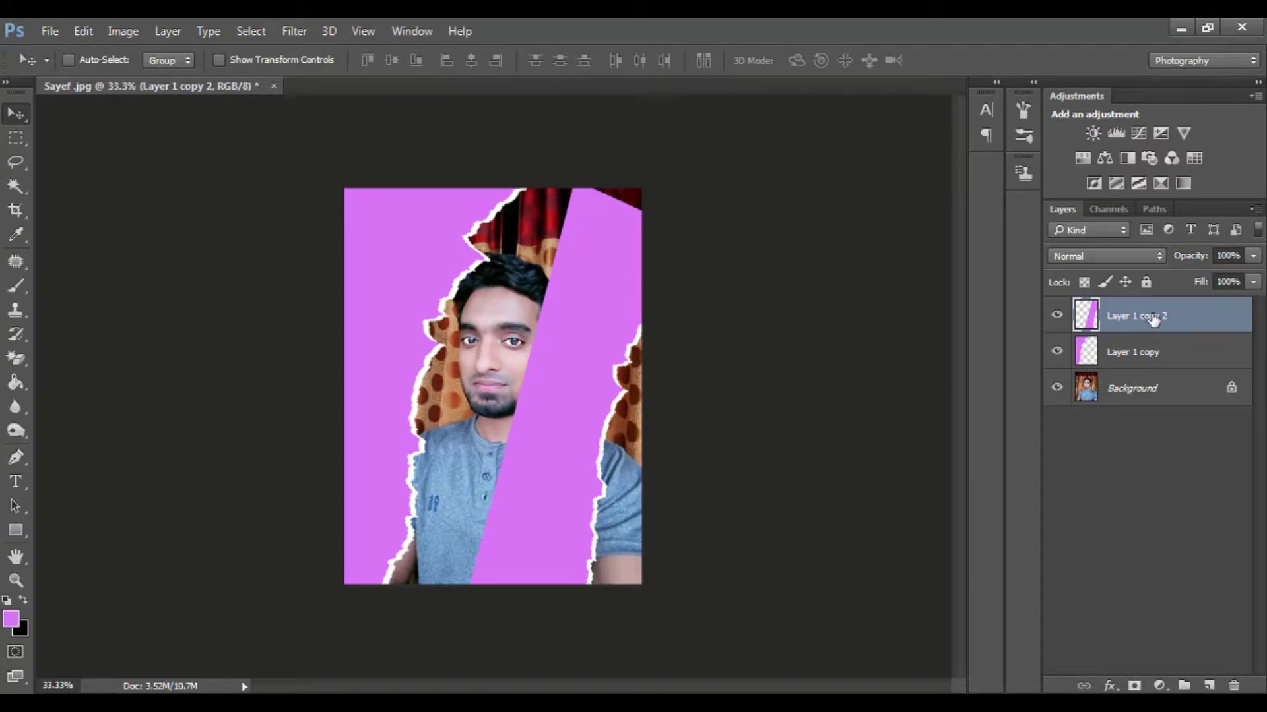
# - Duplicate Layer 1 copy 2 as Layer 1 copy 3 and shift the new copy down and right
pyautogui.rightClick(1153, 319)
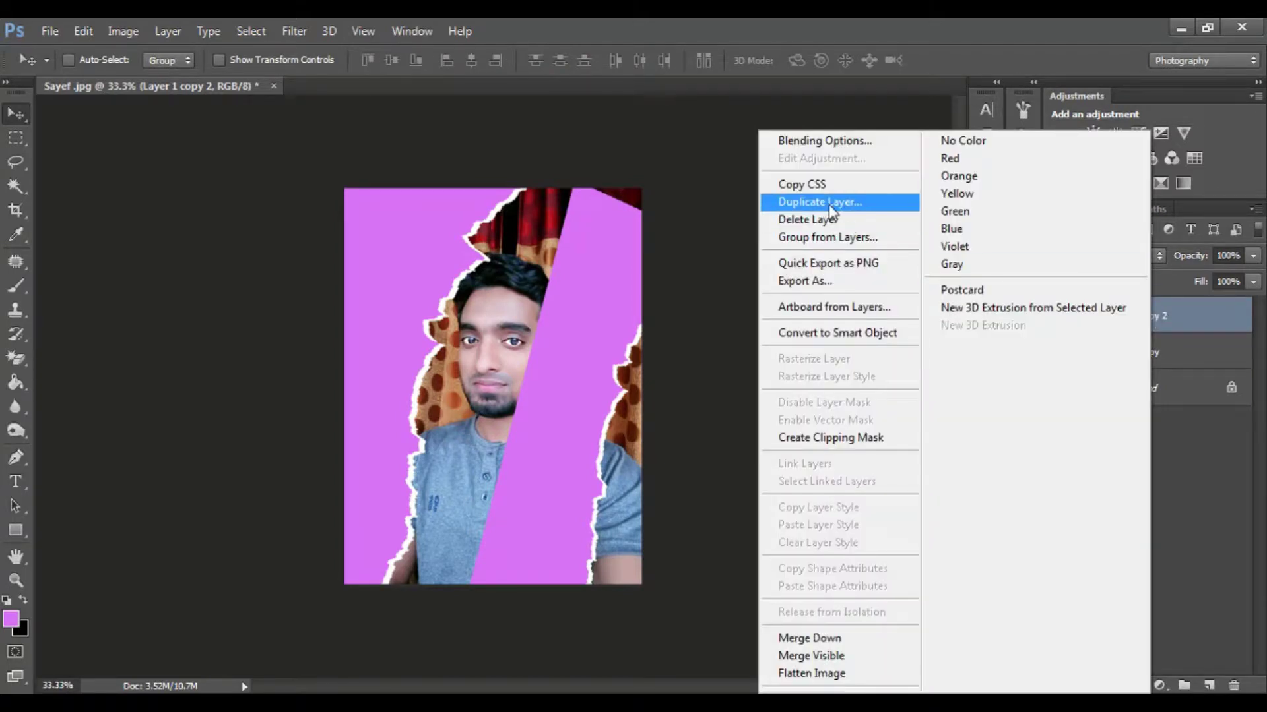
pyautogui.click(833, 205)
pyautogui.click(838, 295)
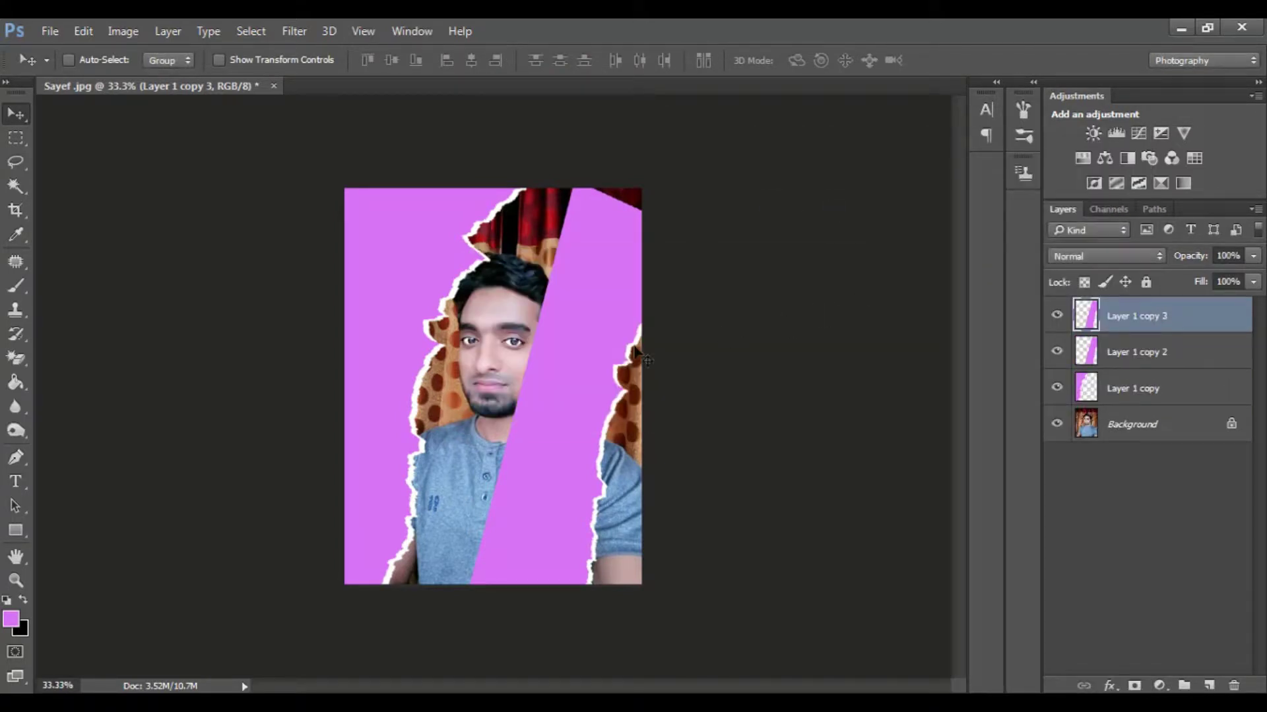
pyautogui.moveTo(422, 319); pyautogui.dragTo(445, 342)
pyautogui.press('ctrl')
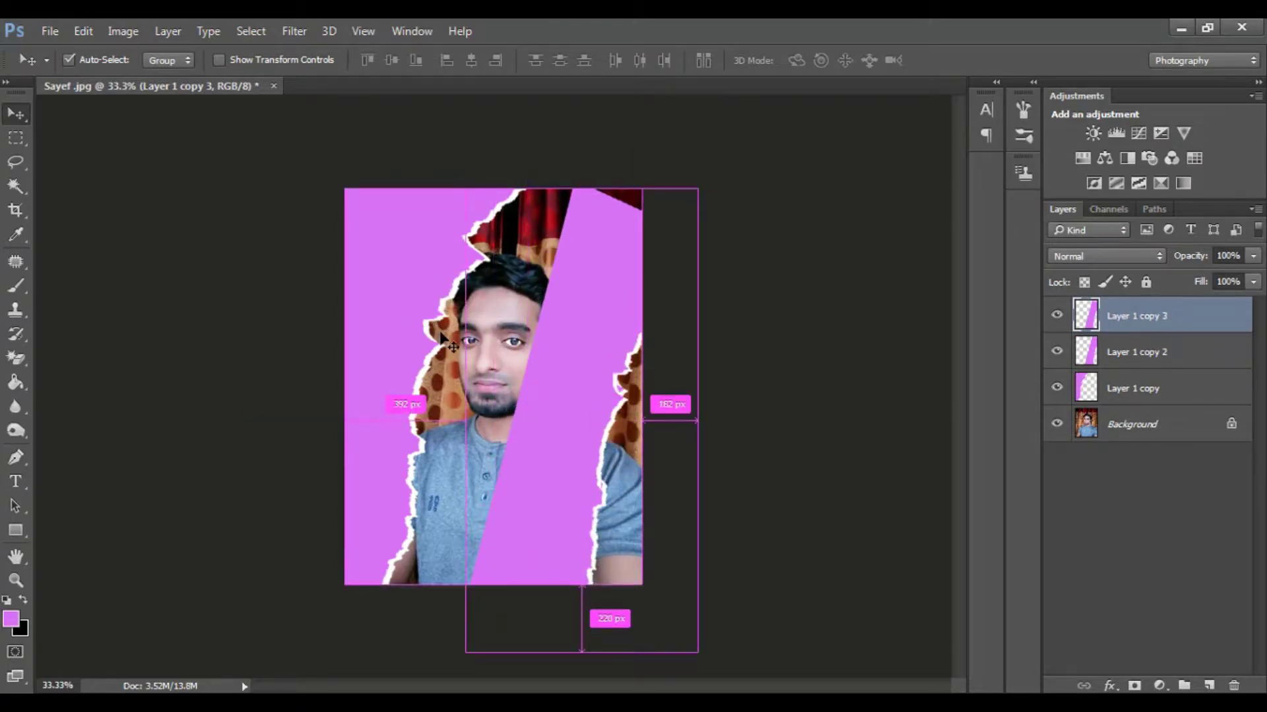
pyautogui.hotkey('ctrl', 't')
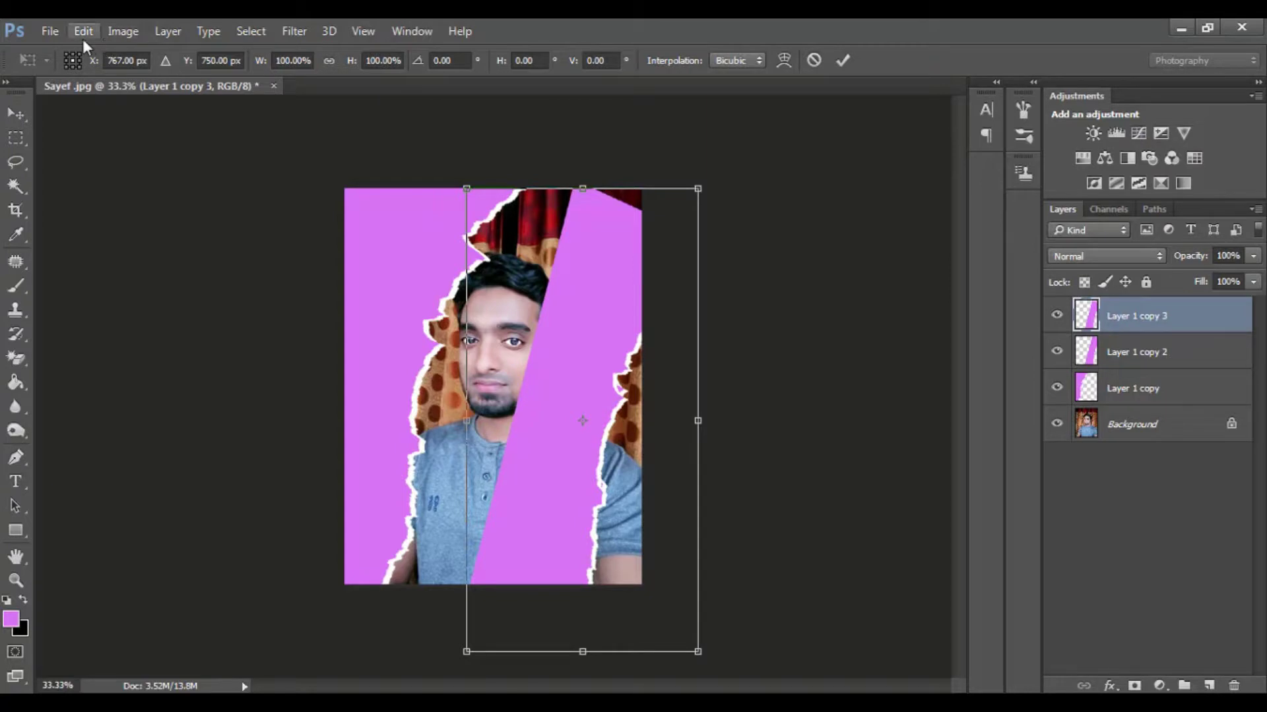
# - Flip Layer 1 copy 3 horizontally, rotate it about 41°, and place it diagonally across the face
pyautogui.click(83, 31)
pyautogui.moveTo(145, 406)
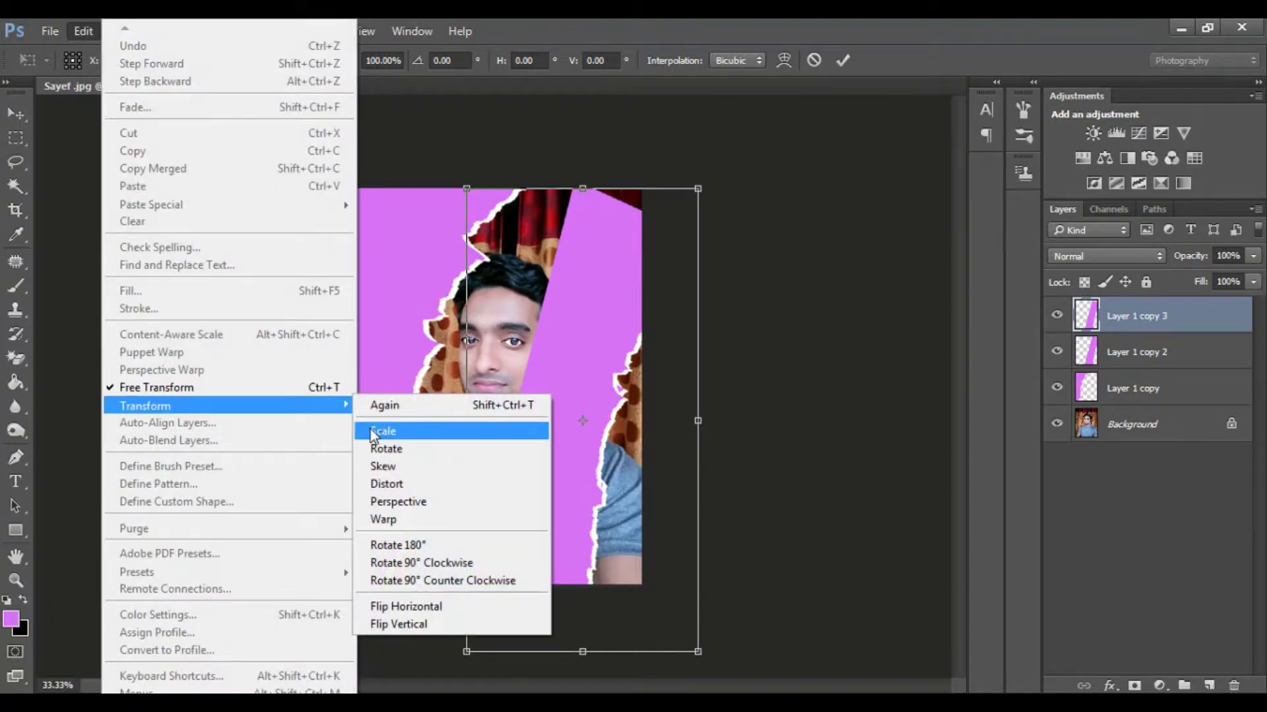
pyautogui.click(426, 607)
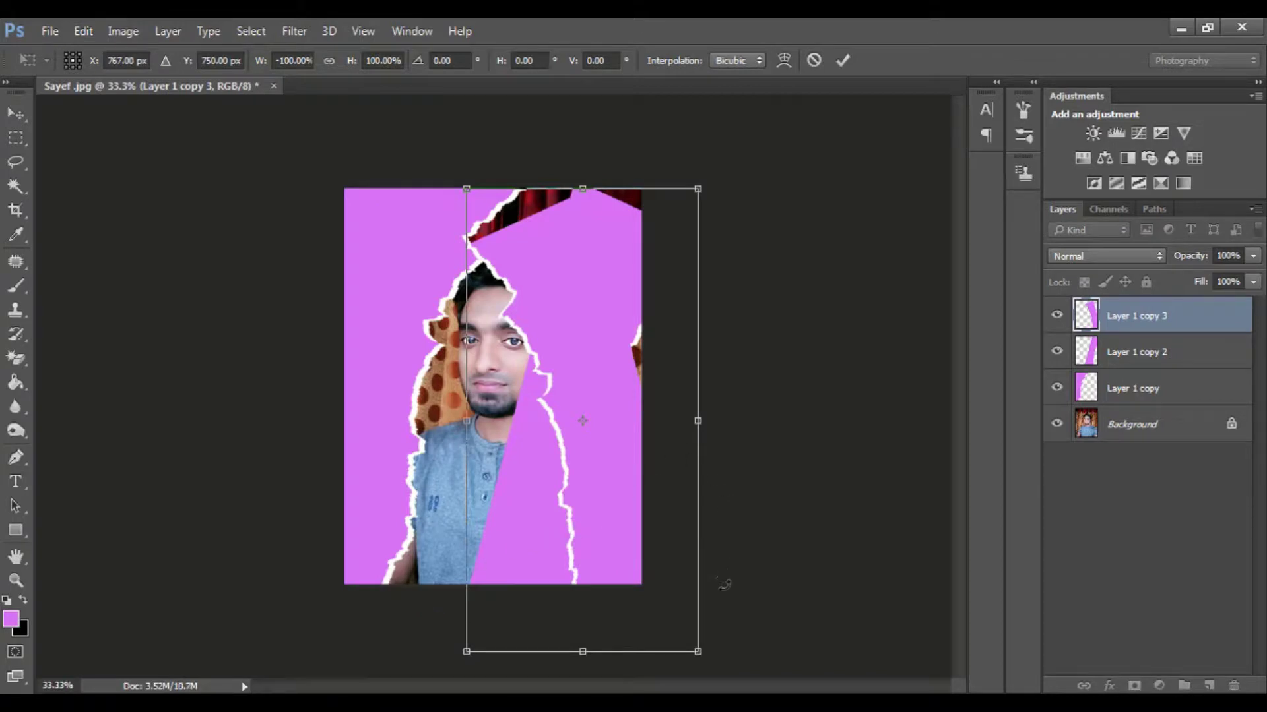
pyautogui.moveTo(729, 658); pyautogui.dragTo(660, 649)
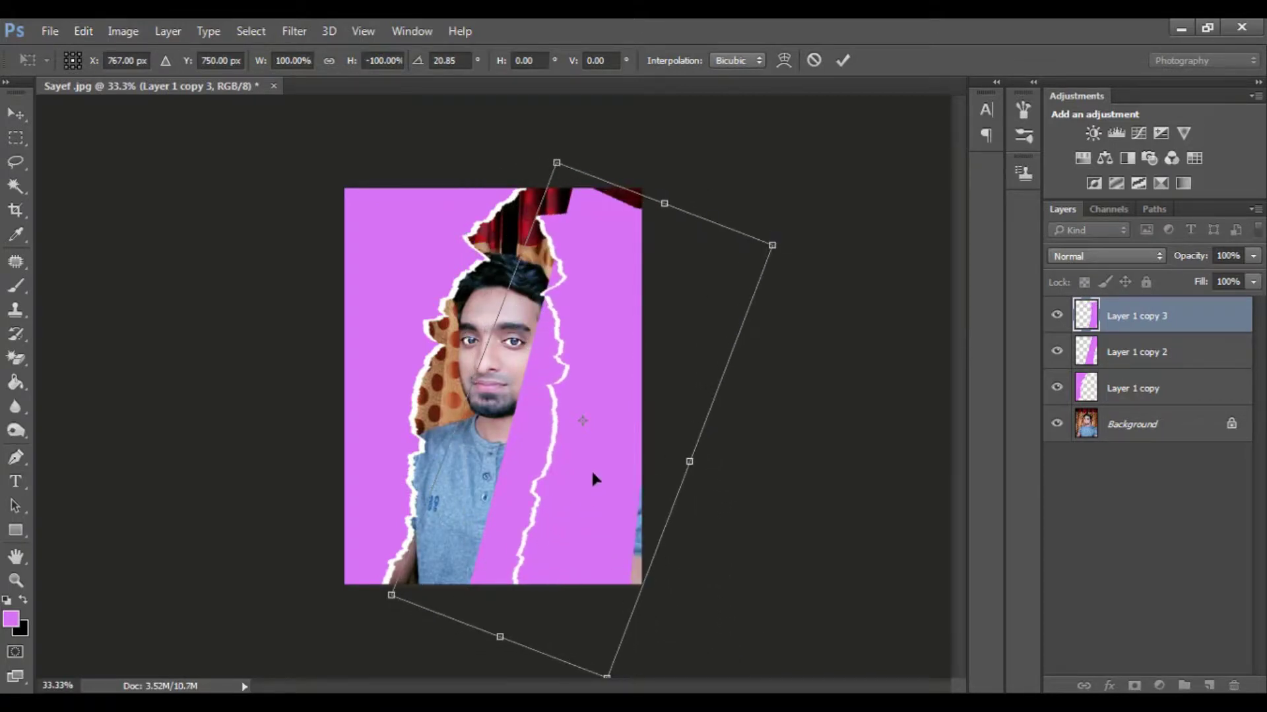
pyautogui.moveTo(569, 445)
pyautogui.mouseDown()
pyautogui.moveTo(516, 404)
pyautogui.moveTo(533, 417)
pyautogui.mouseUp()
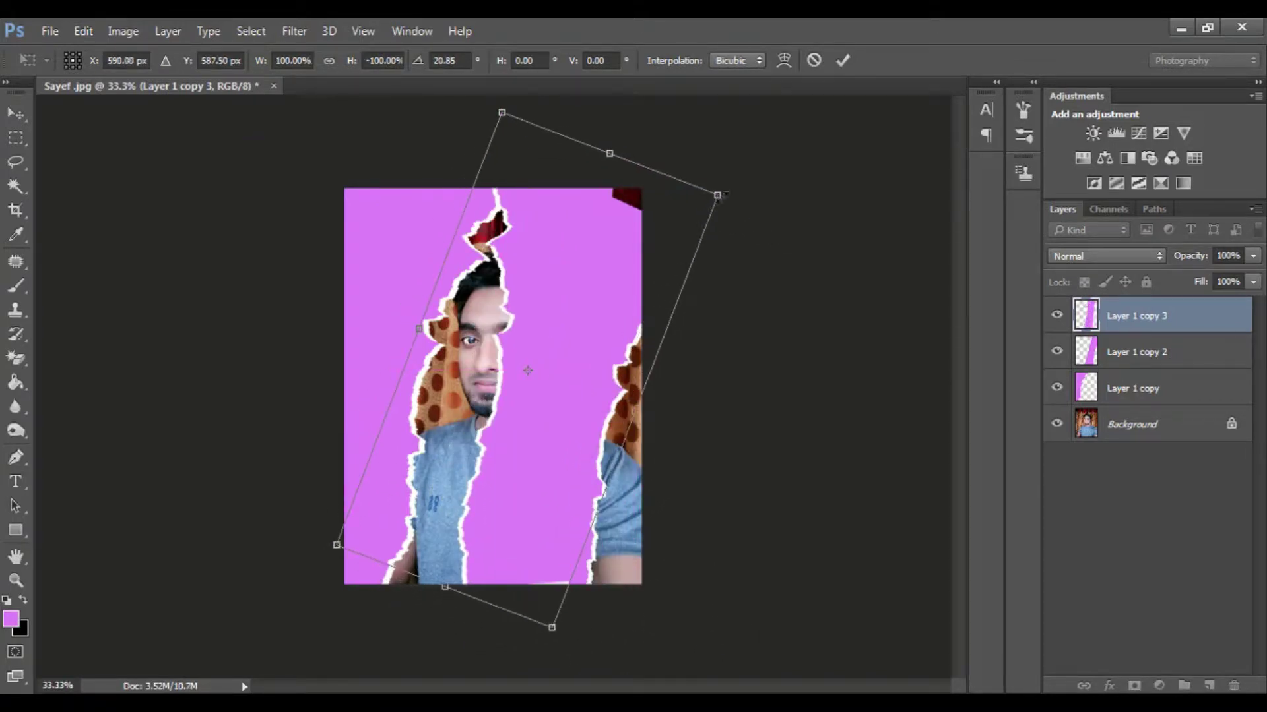
pyautogui.moveTo(732, 180); pyautogui.dragTo(739, 214)
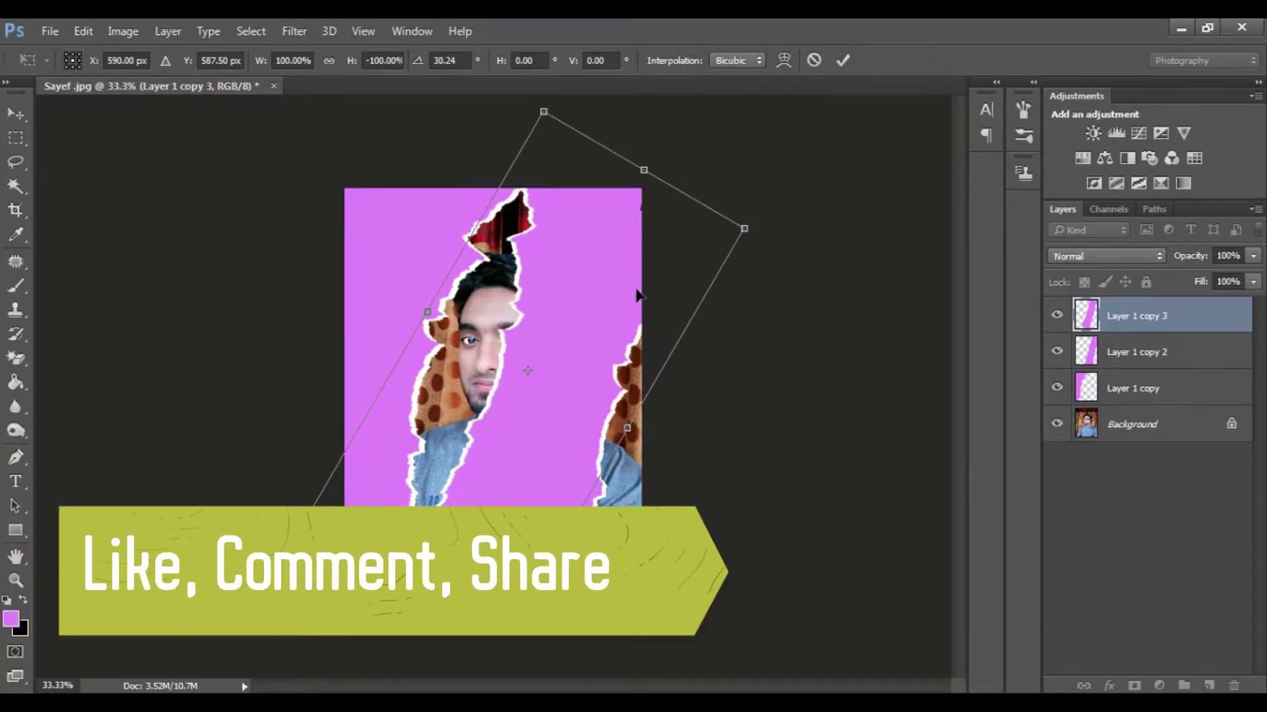
pyautogui.moveTo(633, 289); pyautogui.dragTo(585, 327)
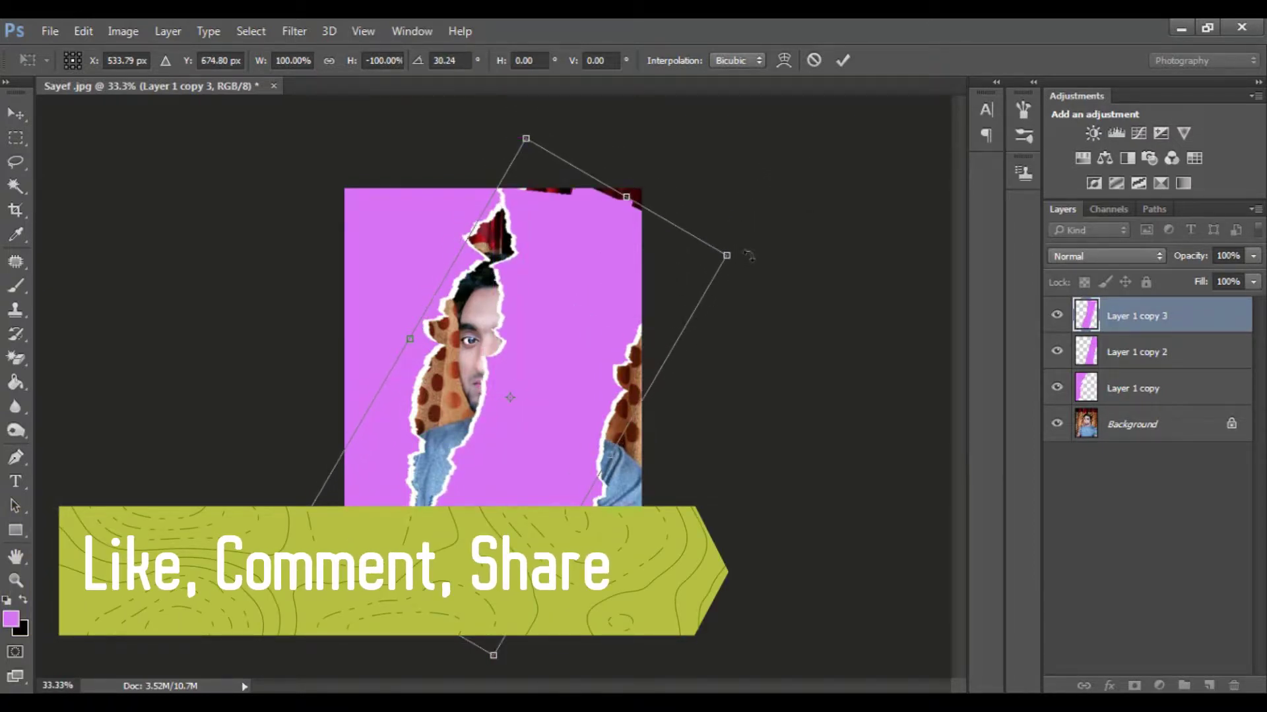
pyautogui.moveTo(750, 255)
pyautogui.mouseDown()
pyautogui.moveTo(763, 256)
pyautogui.moveTo(732, 305)
pyautogui.mouseUp()
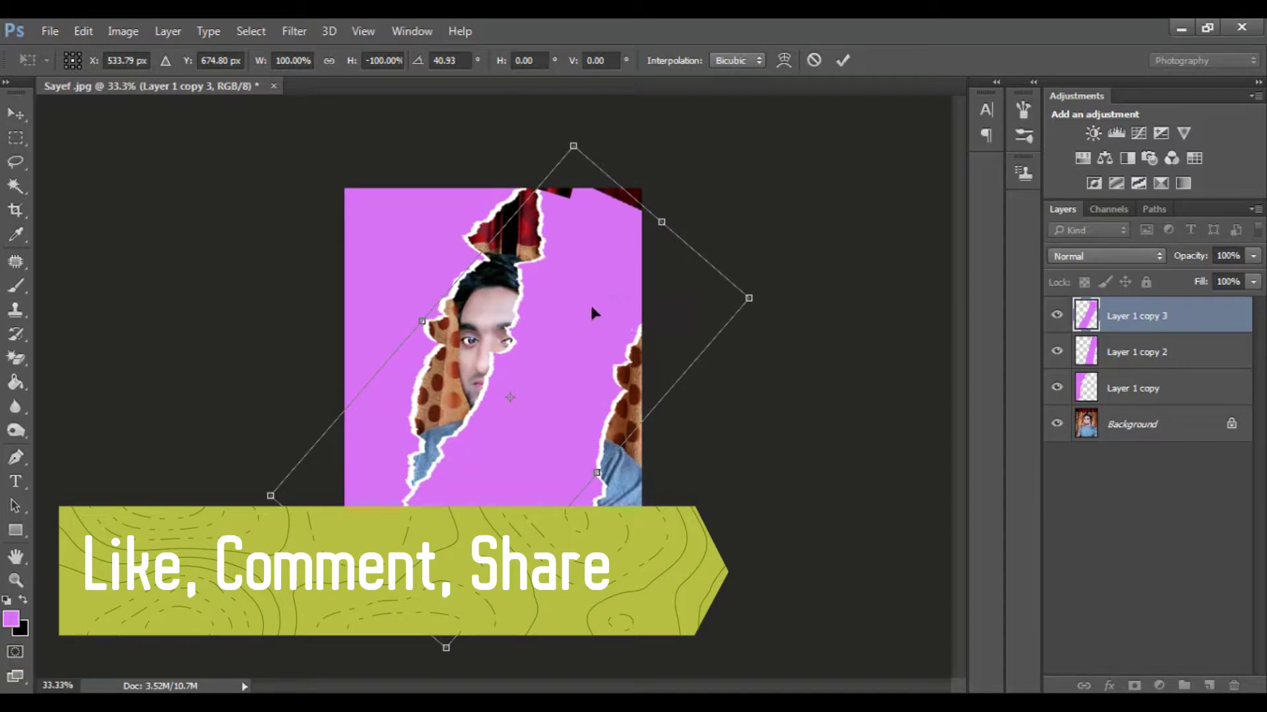
pyautogui.moveTo(591, 307); pyautogui.dragTo(591, 296)
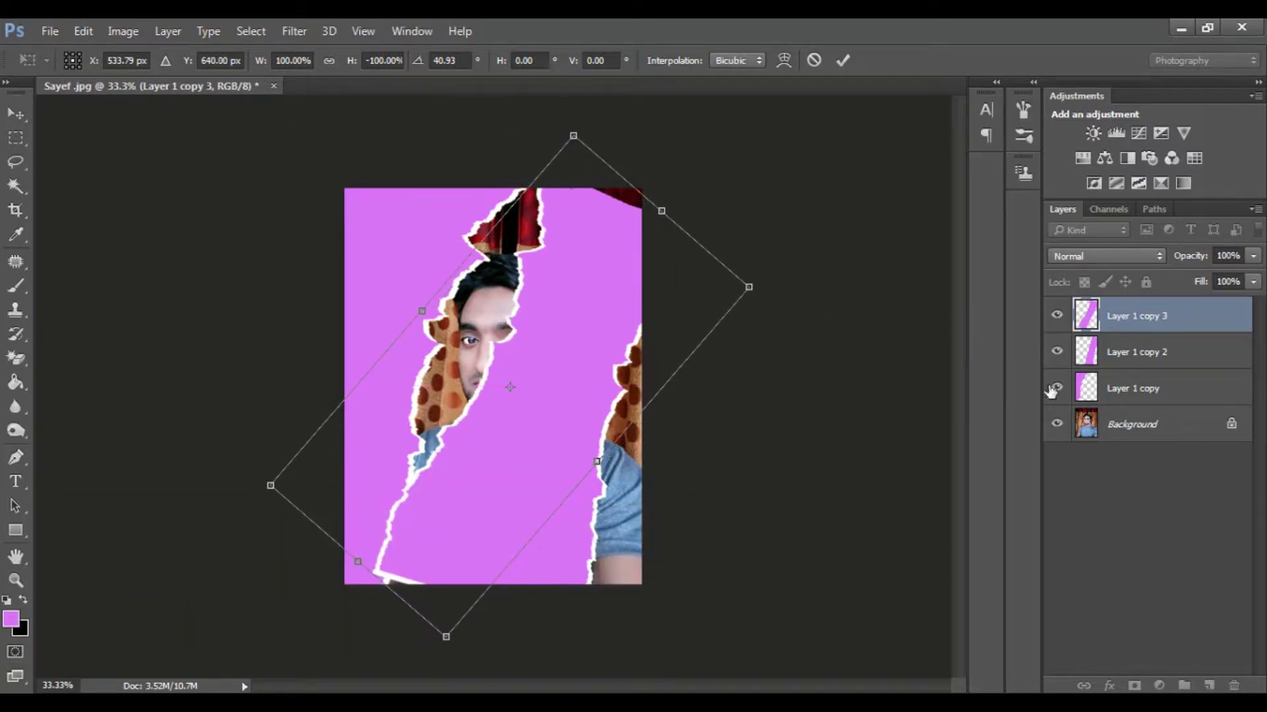
pyautogui.press('Return')
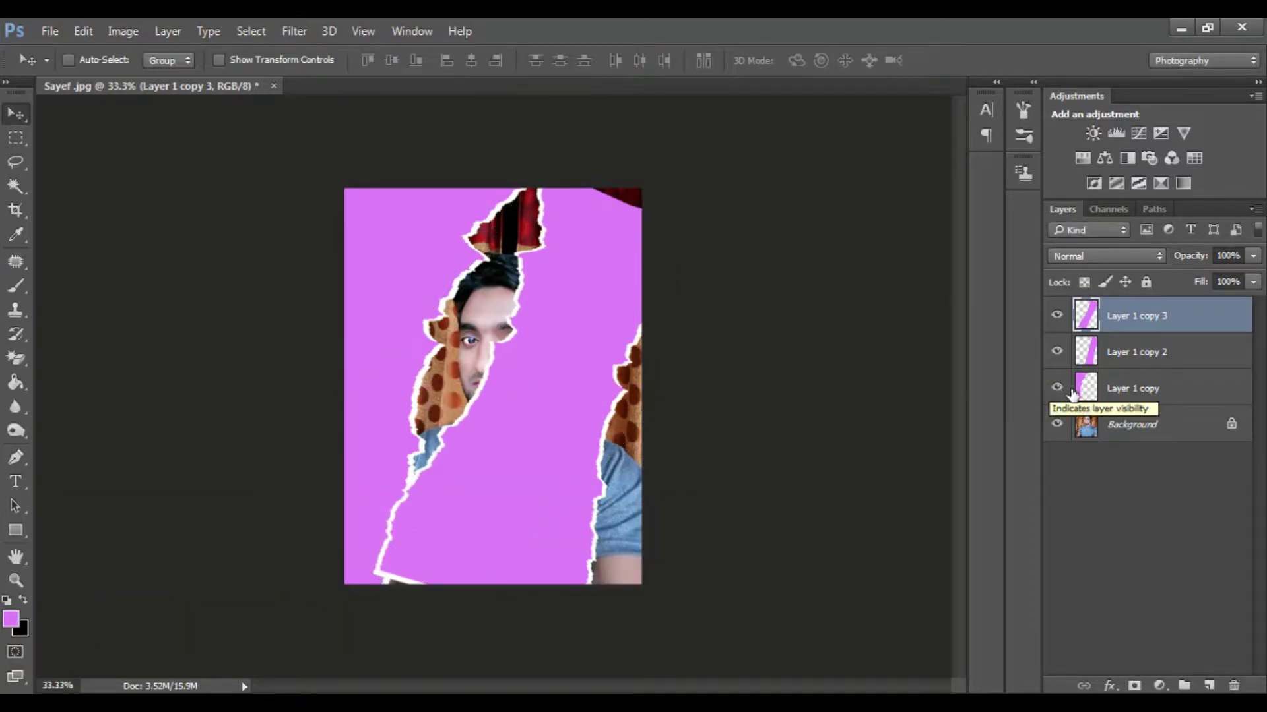
# - Hide Layer 1 copy, then shift Layer 1 copy 3 left, rotate it to about -24° and lower it slightly
pyautogui.click(1057, 387)
pyautogui.moveTo(588, 387)
pyautogui.mouseDown()
pyautogui.moveTo(507, 385)
pyautogui.moveTo(513, 371)
pyautogui.mouseUp()
pyautogui.hotkey('ctrl', 't')
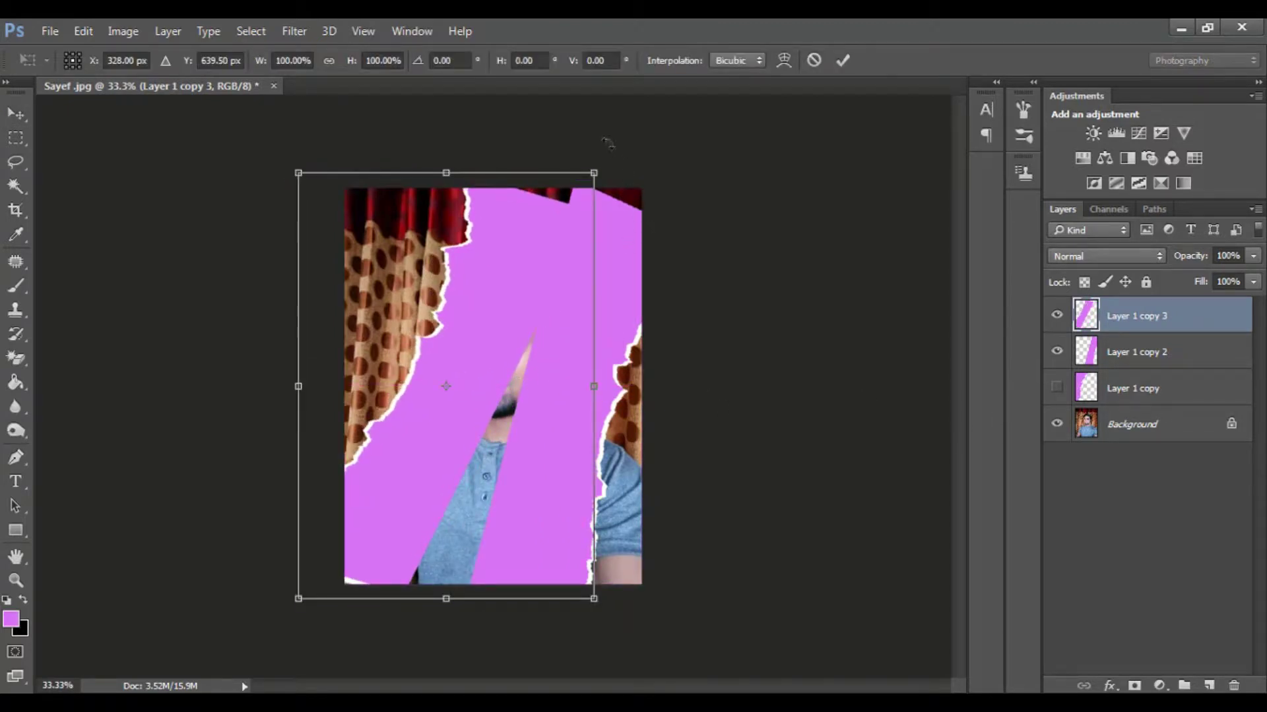
pyautogui.moveTo(607, 141); pyautogui.dragTo(493, 231)
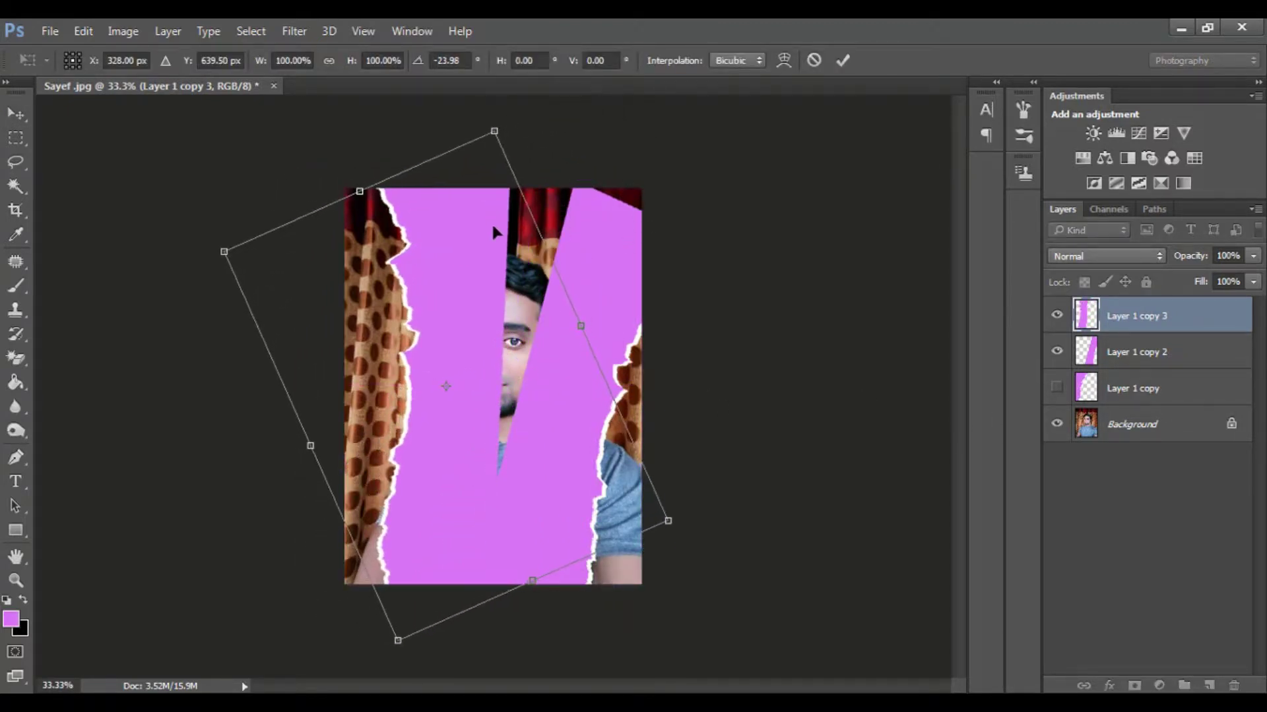
pyautogui.moveTo(470, 272); pyautogui.dragTo(468, 287)
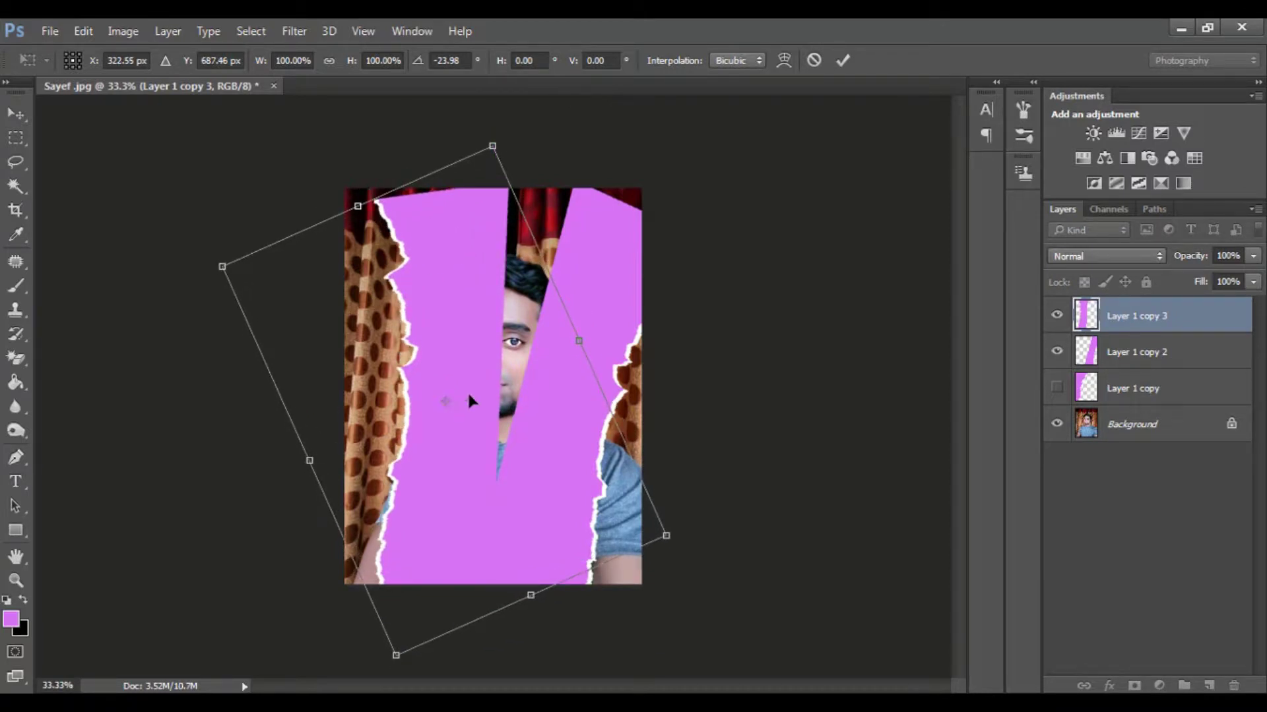
pyautogui.press('Return')
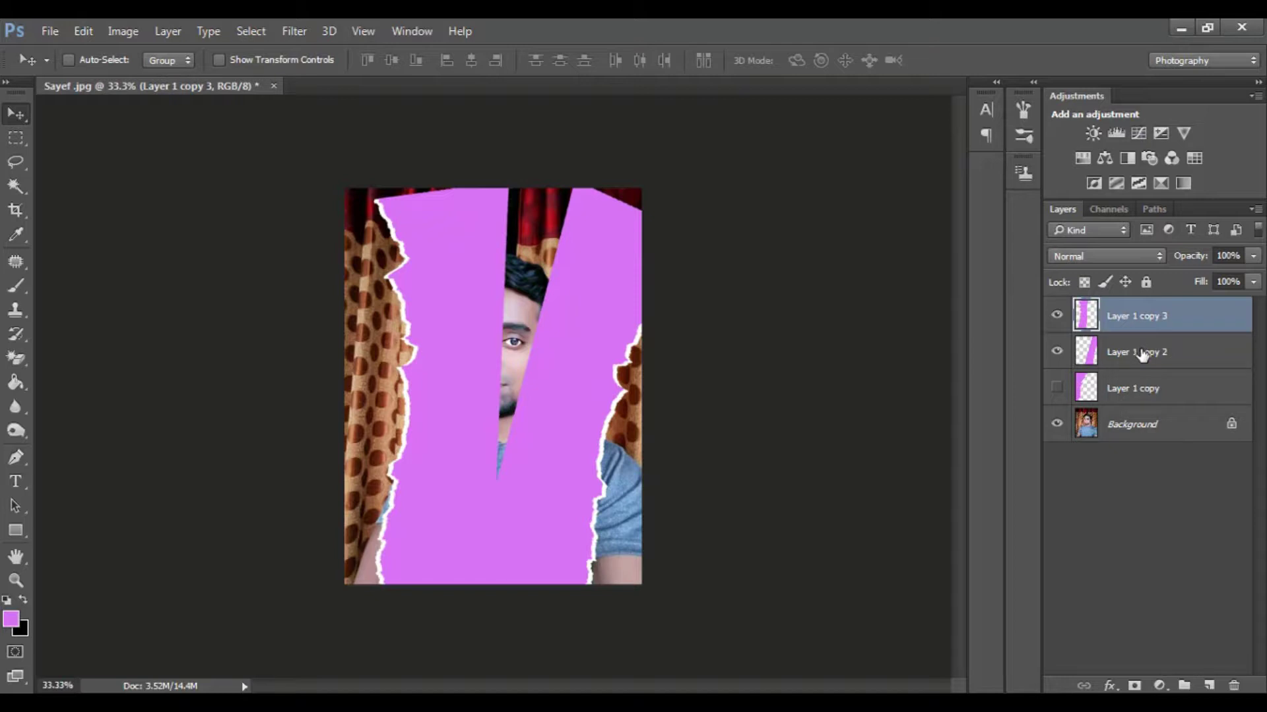
pyautogui.click(1141, 354)
# - Rotate Layer 1 copy 2 to about −14.75°, move it up-left and narrow it to about 88% width
pyautogui.hotkey('ctrl', 't')
pyautogui.moveTo(729, 169); pyautogui.dragTo(683, 116)
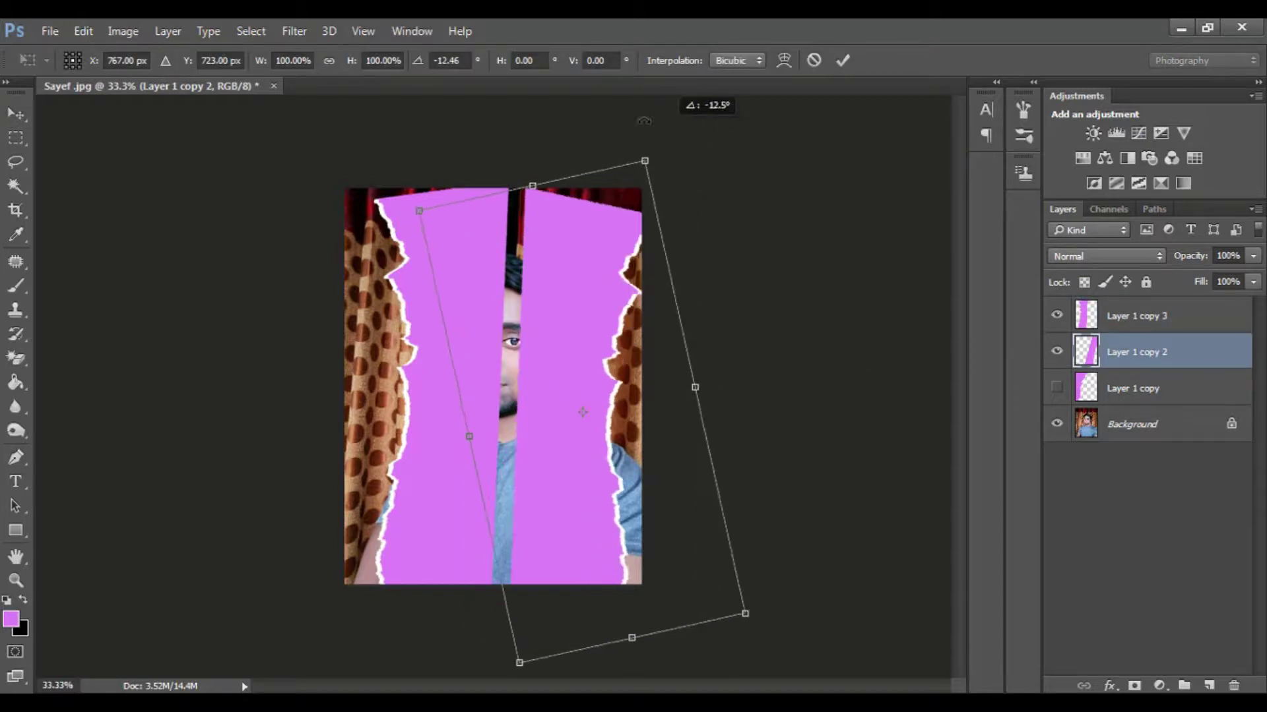
pyautogui.moveTo(630, 376)
pyautogui.mouseDown()
pyautogui.moveTo(554, 366)
pyautogui.moveTo(598, 367)
pyautogui.mouseUp()
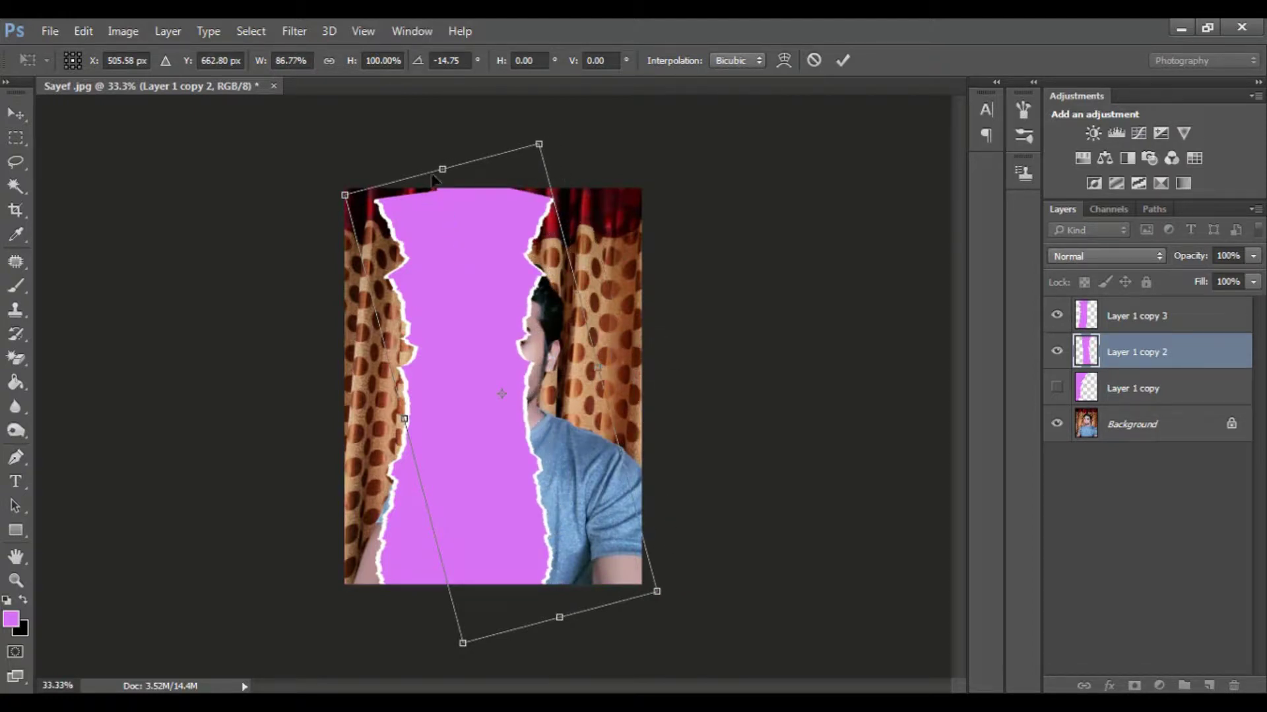
pyautogui.moveTo(442, 168); pyautogui.dragTo(443, 170)
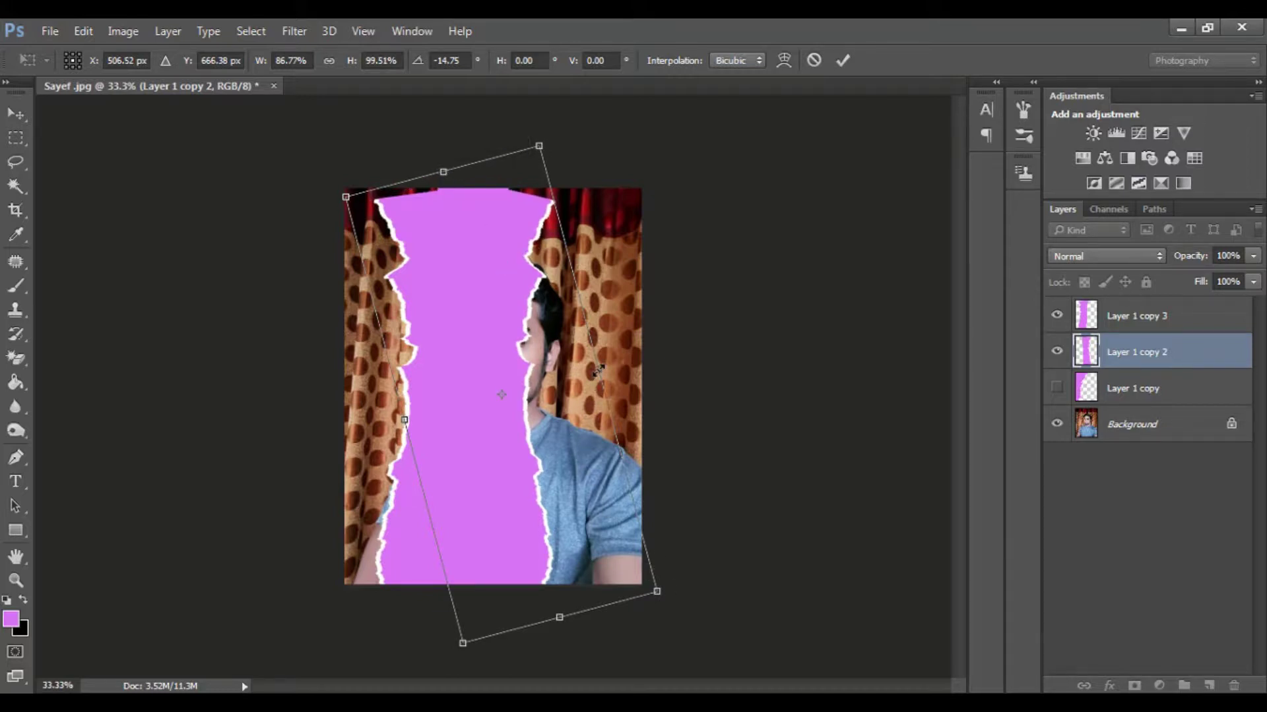
pyautogui.moveTo(598, 371); pyautogui.dragTo(599, 360)
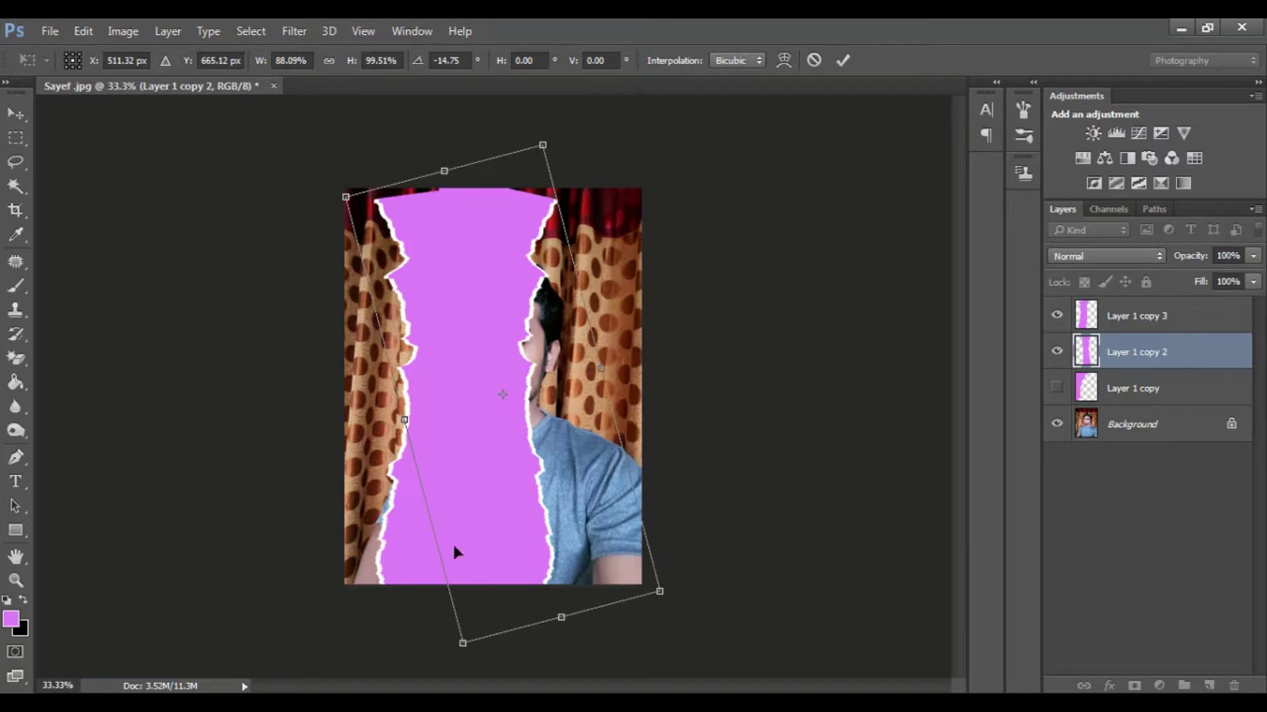
pyautogui.press('Return')
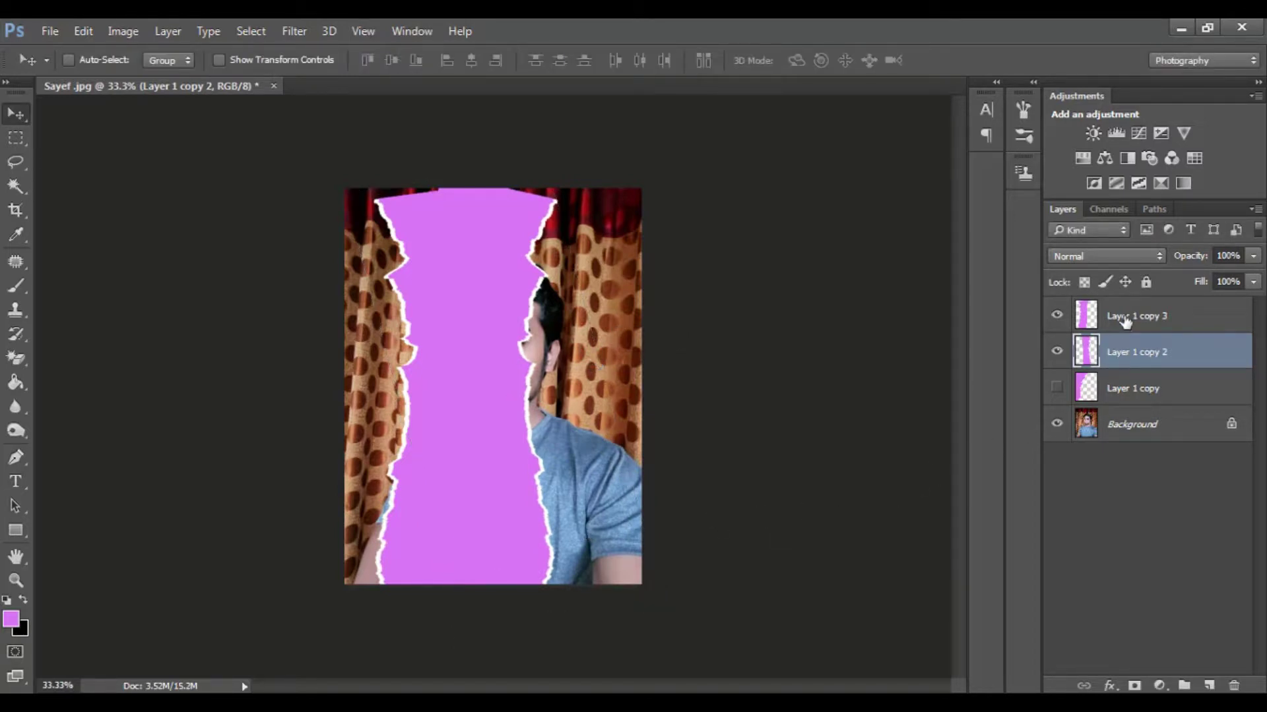
# - Nudge Layer 1 copy 3 right, then merge it with Layer 1 copy 2 into one layer
pyautogui.click(1125, 321)
pyautogui.moveTo(442, 455); pyautogui.dragTo(451, 458)
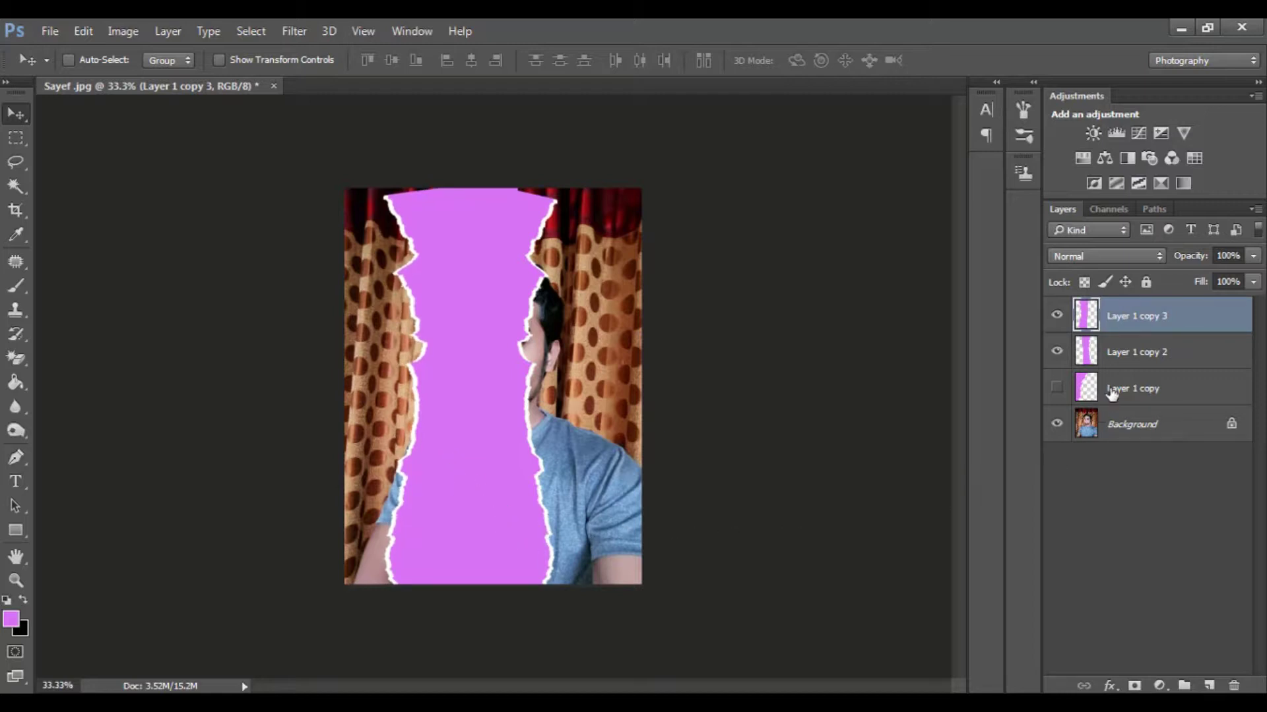
pyautogui.click(1161, 354)
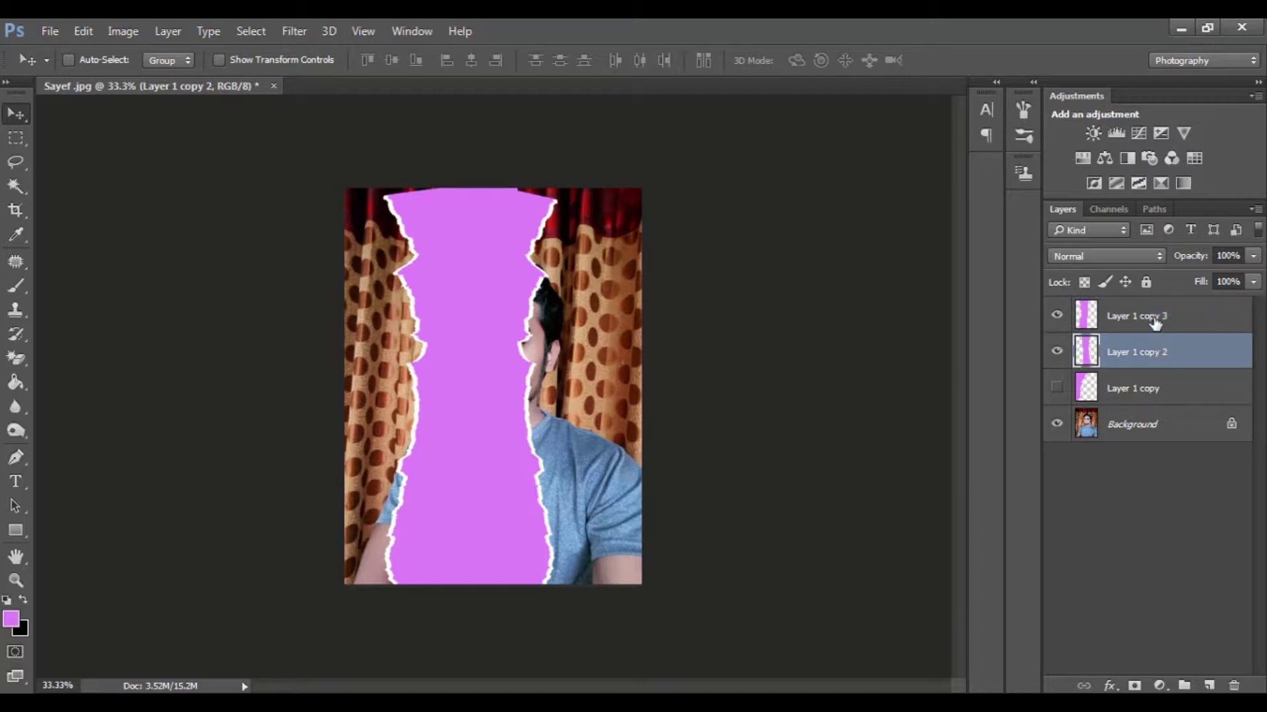
pyautogui.click(1153, 320)
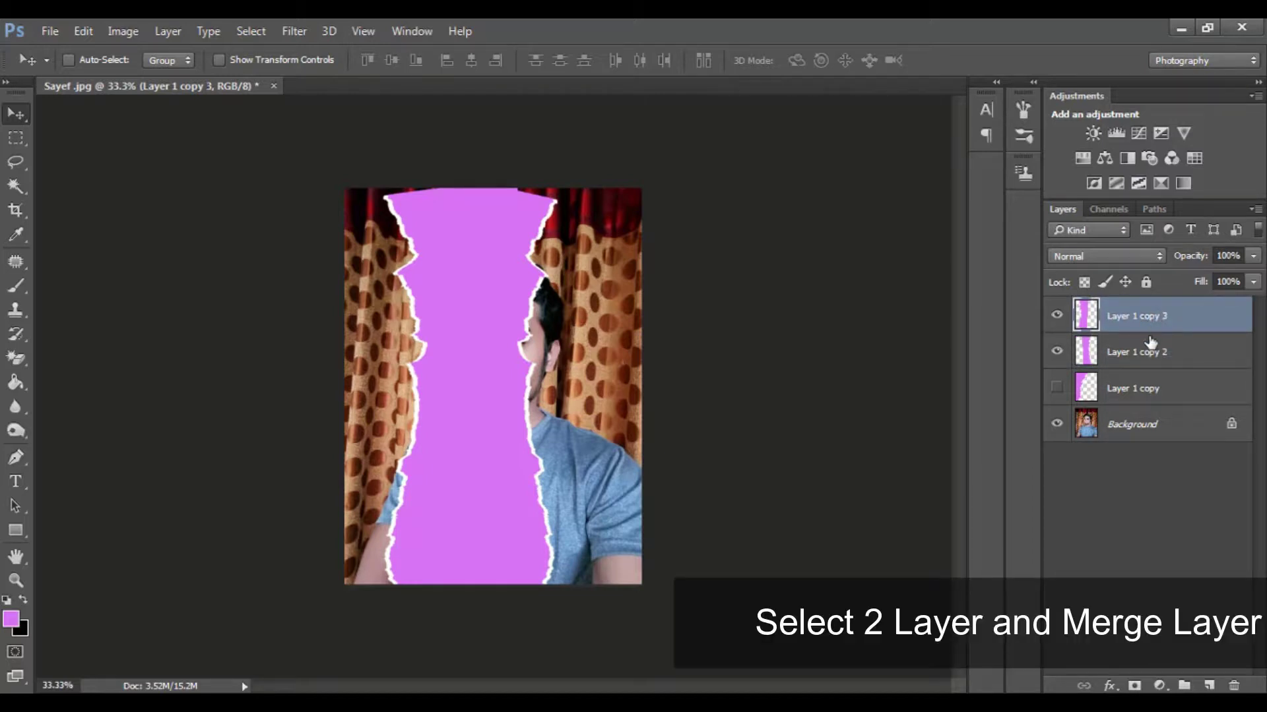
pyautogui.keyDown('ctrl'); pyautogui.click(1150, 353); pyautogui.keyUp('ctrl')
pyautogui.rightClick(1151, 337)
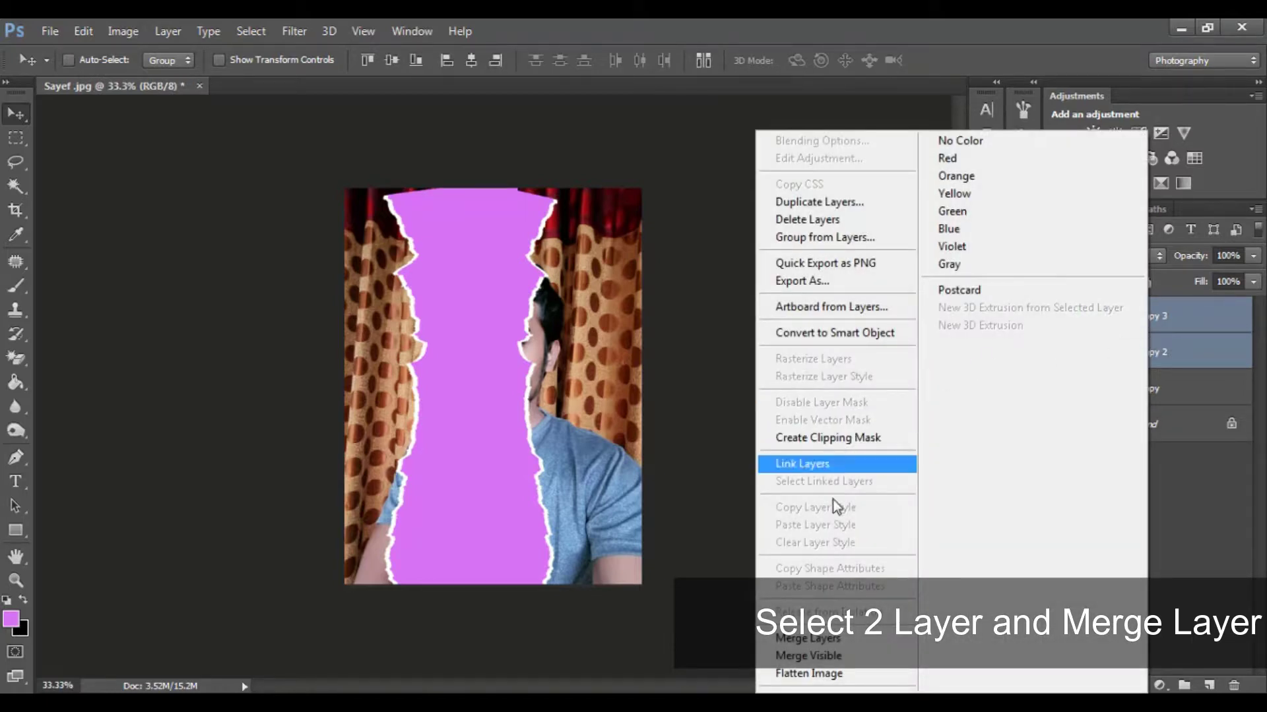
pyautogui.click(822, 637)
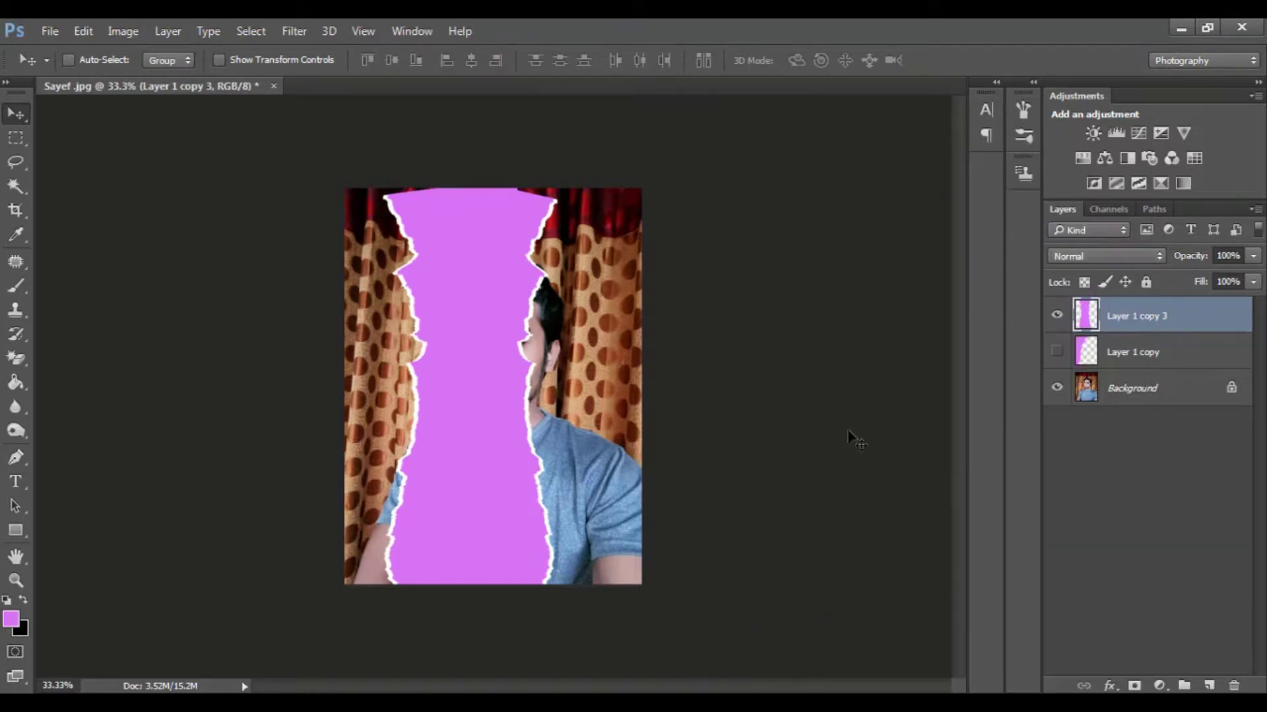
# - Show Layer 1 copy, move the merged strip right, and begin rotating and resizing it
pyautogui.click(1056, 352)
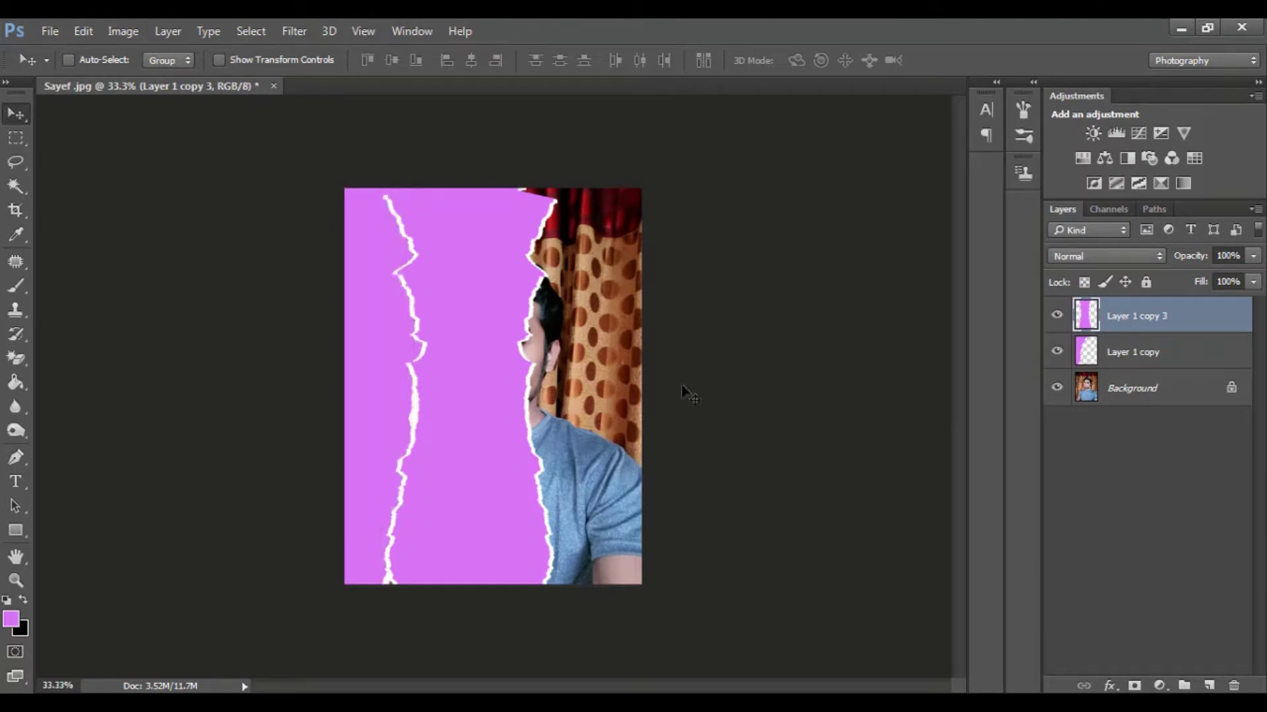
pyautogui.moveTo(512, 359); pyautogui.dragTo(615, 382)
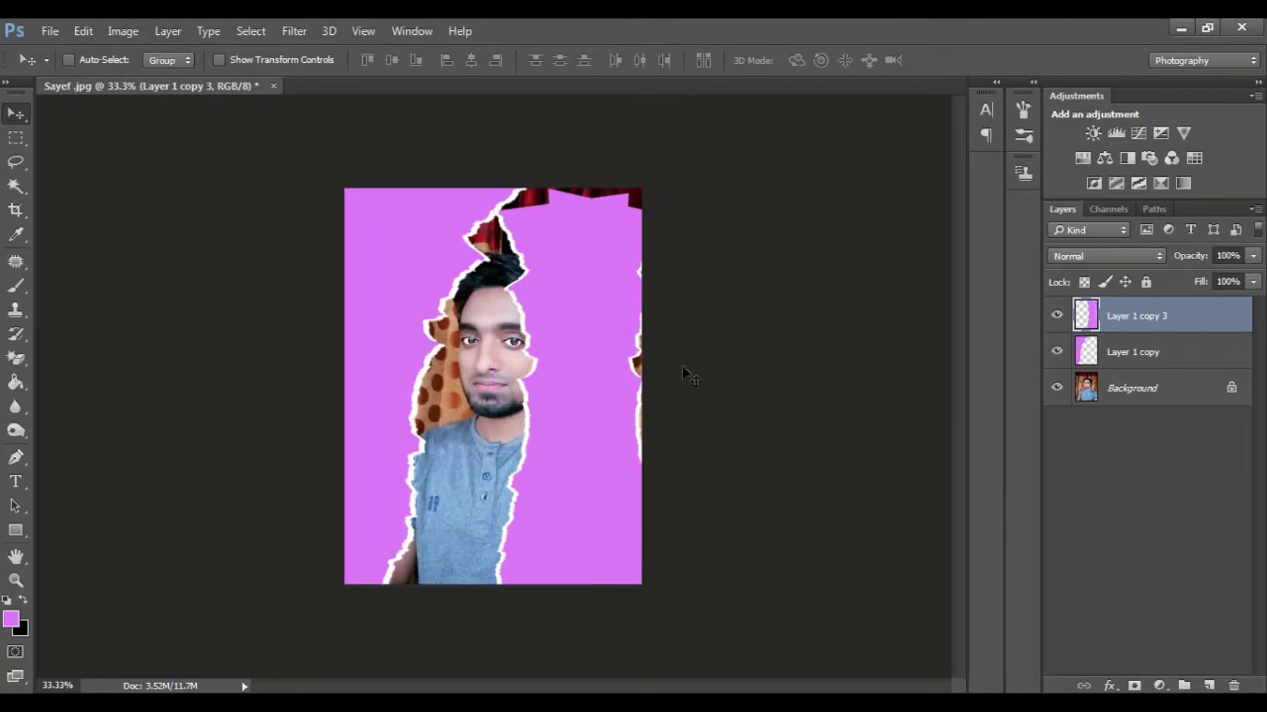
pyautogui.hotkey('ctrl', 't')
pyautogui.moveTo(693, 162); pyautogui.dragTo(785, 198)
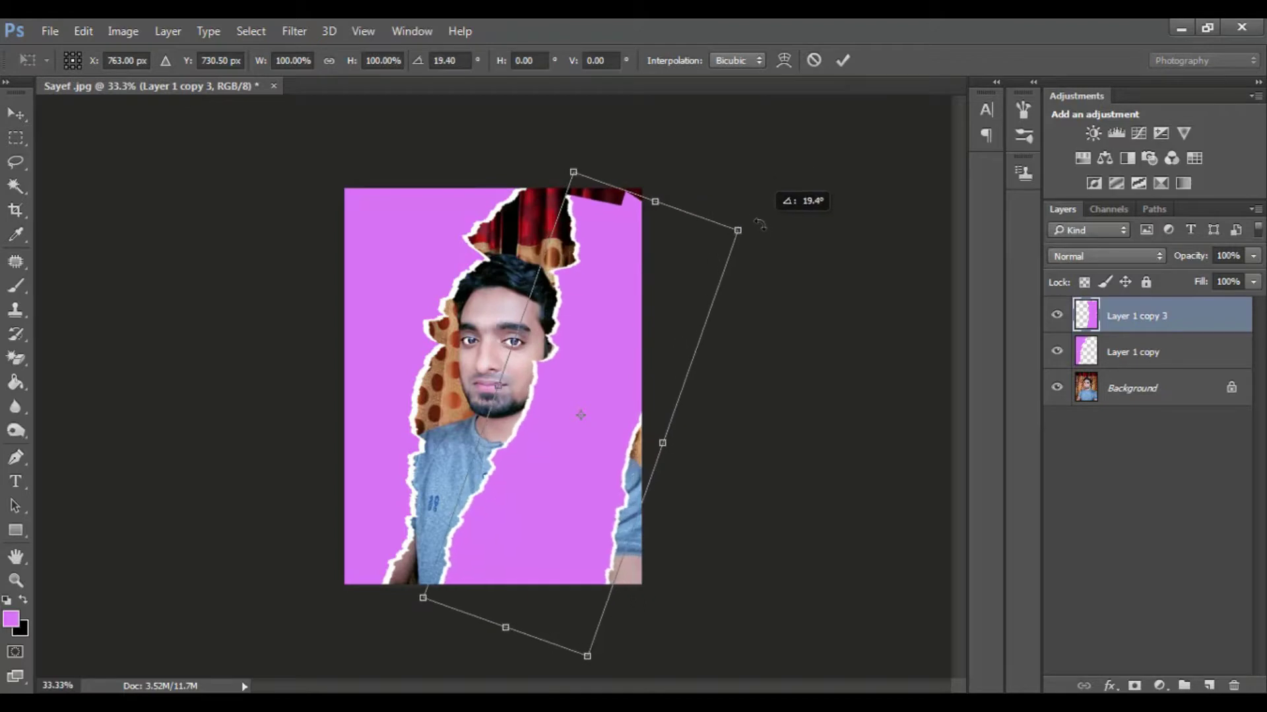
pyautogui.moveTo(499, 384); pyautogui.dragTo(524, 355)
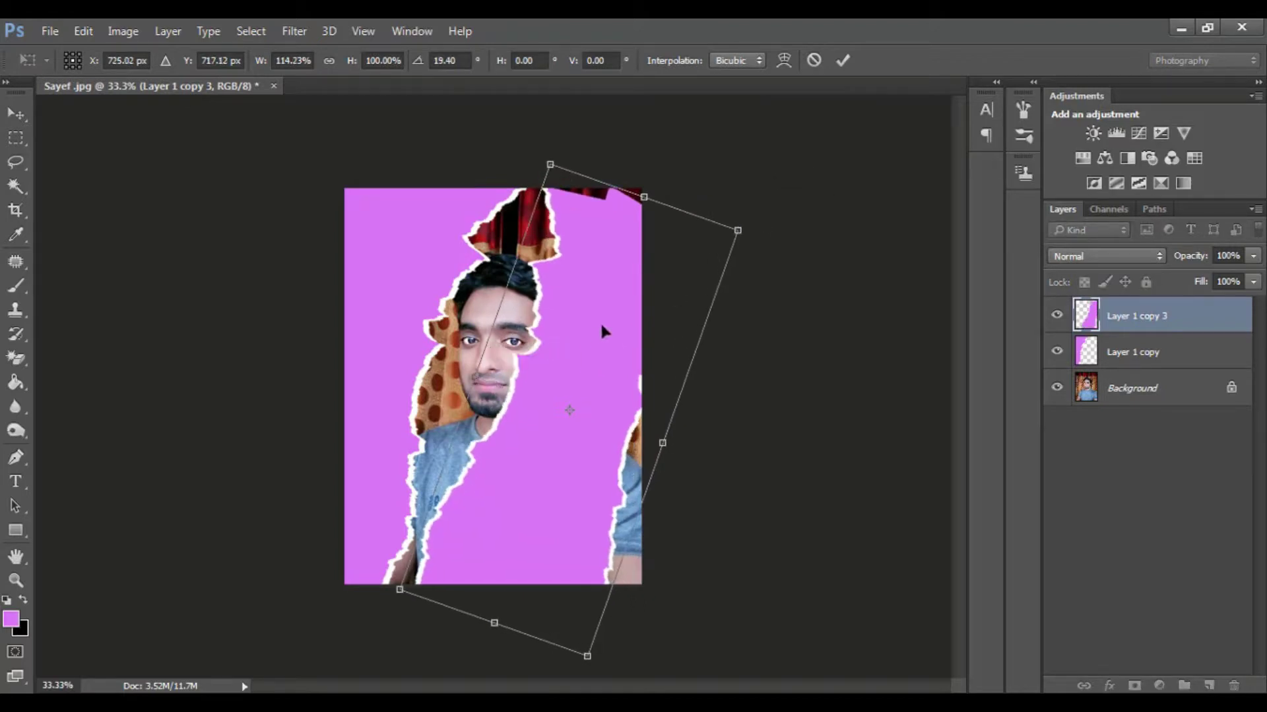
pyautogui.moveTo(596, 319); pyautogui.dragTo(589, 330)
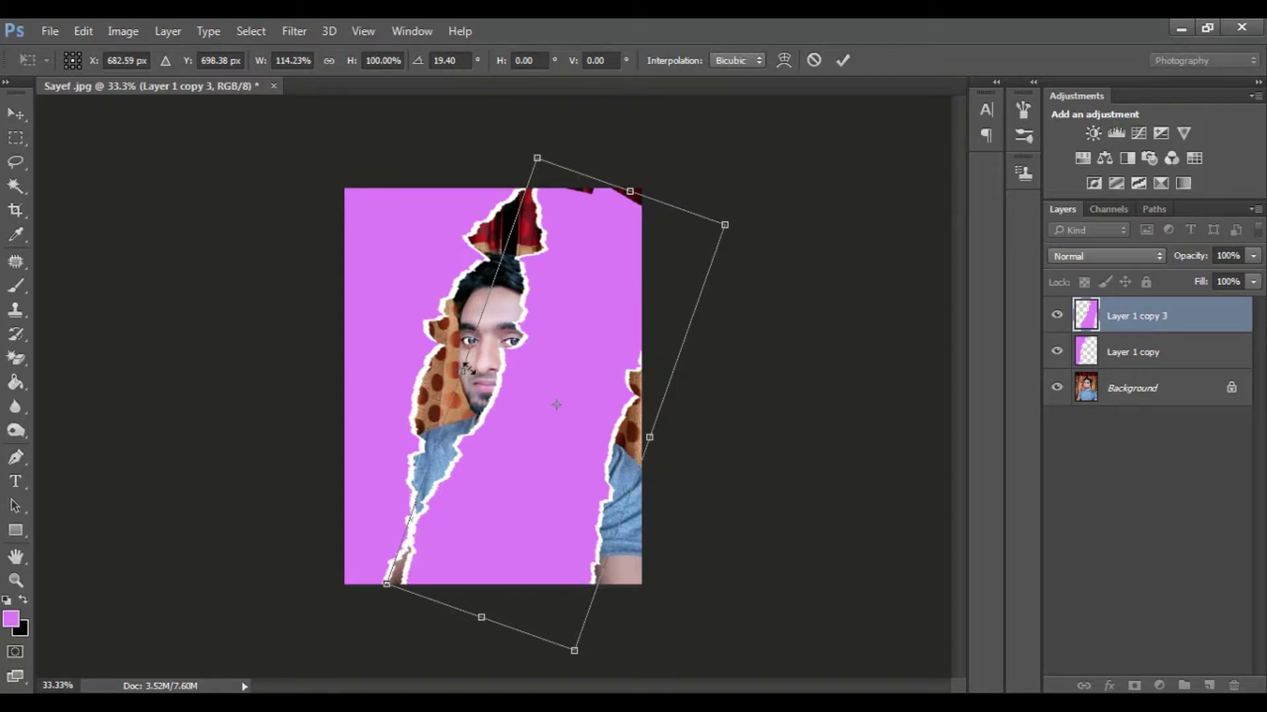
pyautogui.moveTo(467, 374); pyautogui.dragTo(483, 380)
pyautogui.moveTo(746, 204); pyautogui.dragTo(726, 176)
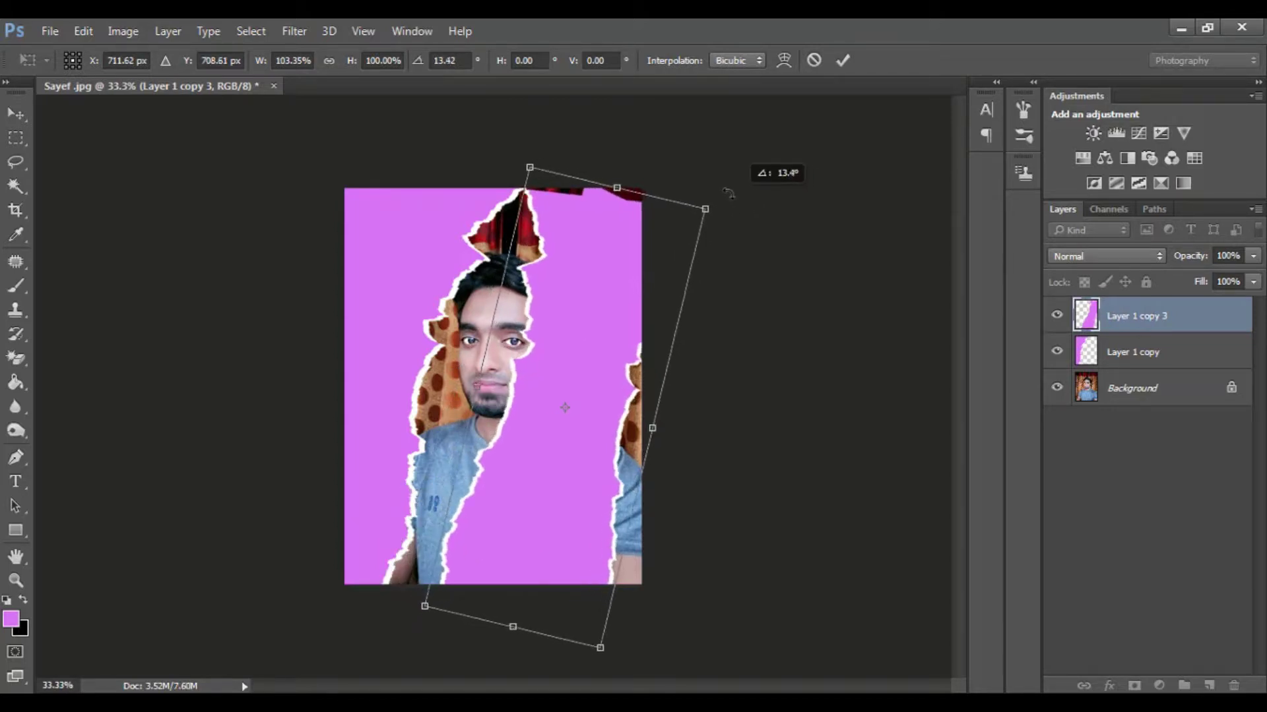
pyautogui.moveTo(594, 280); pyautogui.dragTo(580, 312)
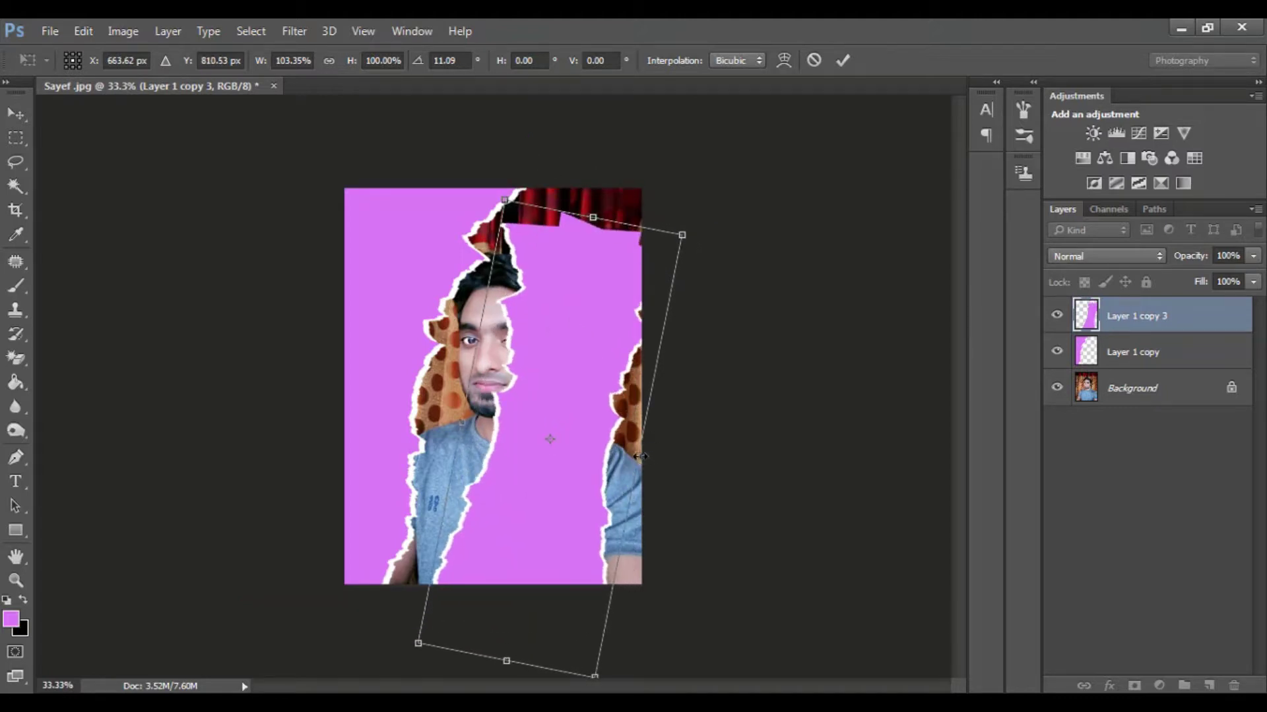
# - Fine-tune the strip's position and size, settling at about 16° tilt and 103.7% height
pyautogui.moveTo(640, 455); pyautogui.dragTo(594, 446)
pyautogui.moveTo(566, 367); pyautogui.dragTo(580, 317)
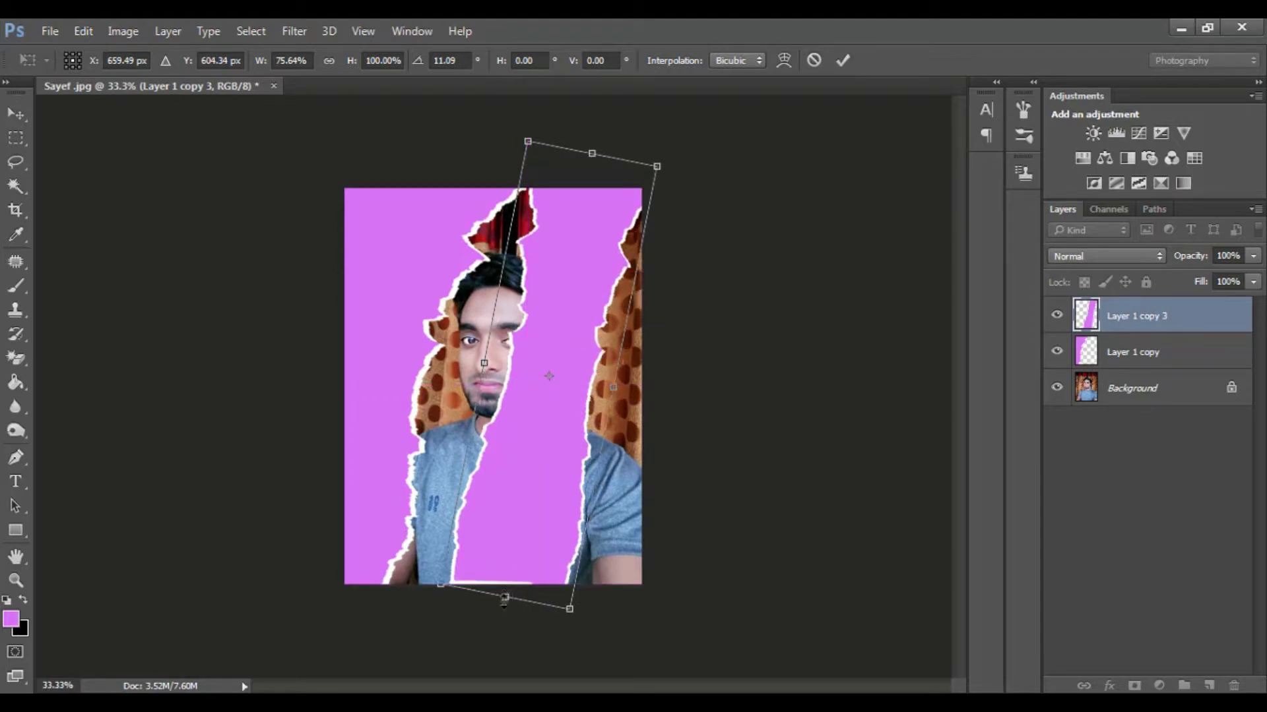
pyautogui.moveTo(505, 598); pyautogui.dragTo(503, 613)
pyautogui.moveTo(524, 499); pyautogui.dragTo(520, 506)
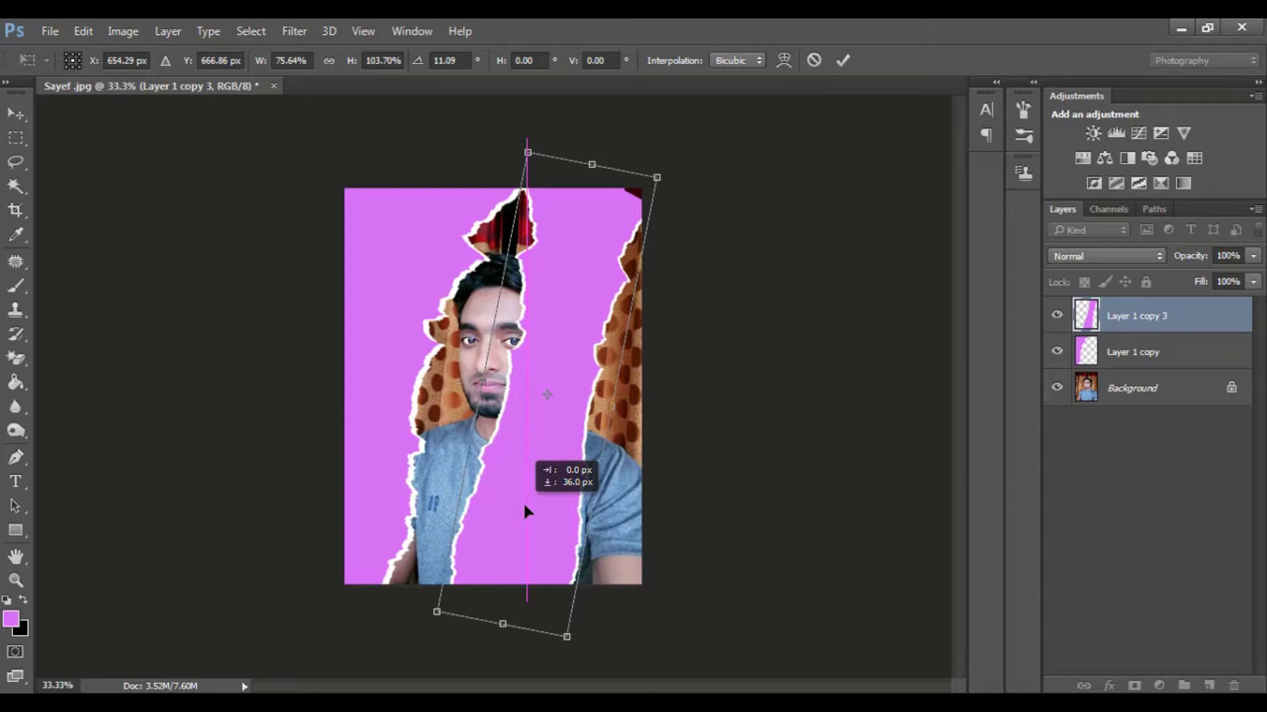
pyautogui.moveTo(624, 230); pyautogui.dragTo(651, 237)
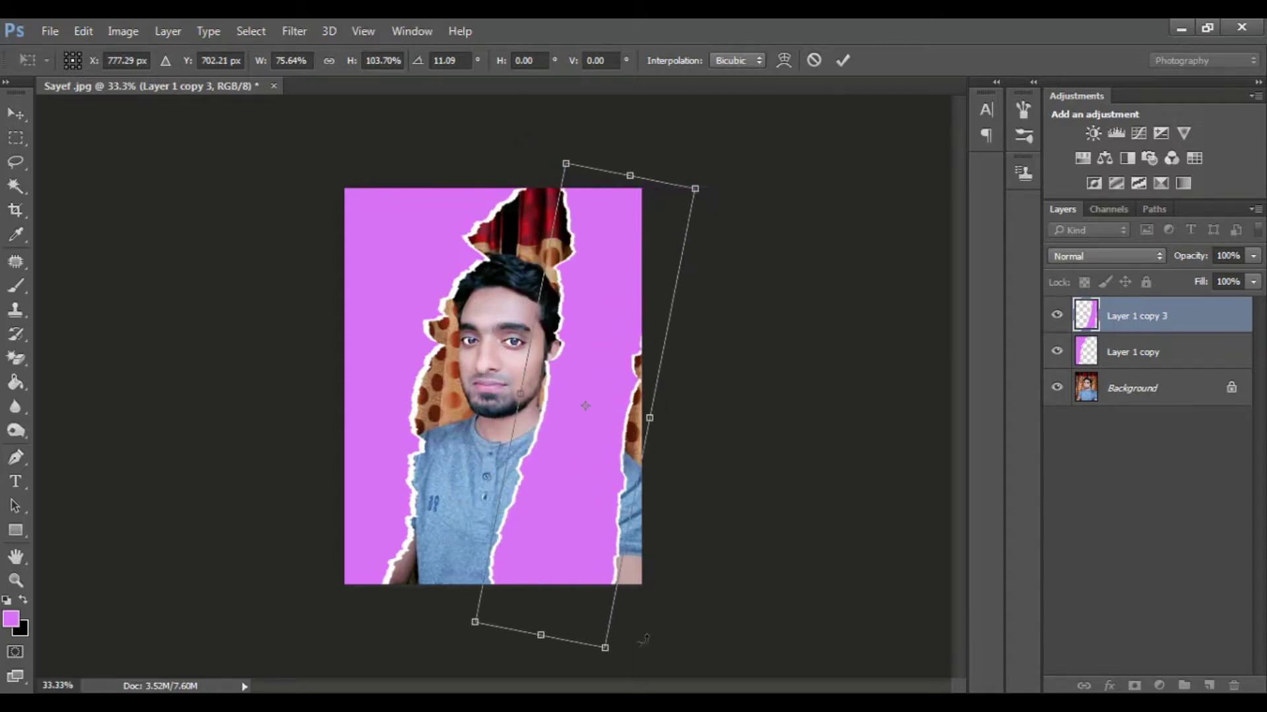
pyautogui.moveTo(630, 665); pyautogui.dragTo(595, 668)
pyautogui.moveTo(593, 497)
pyautogui.mouseDown()
pyautogui.moveTo(560, 503)
pyautogui.moveTo(557, 478)
pyautogui.mouseUp()
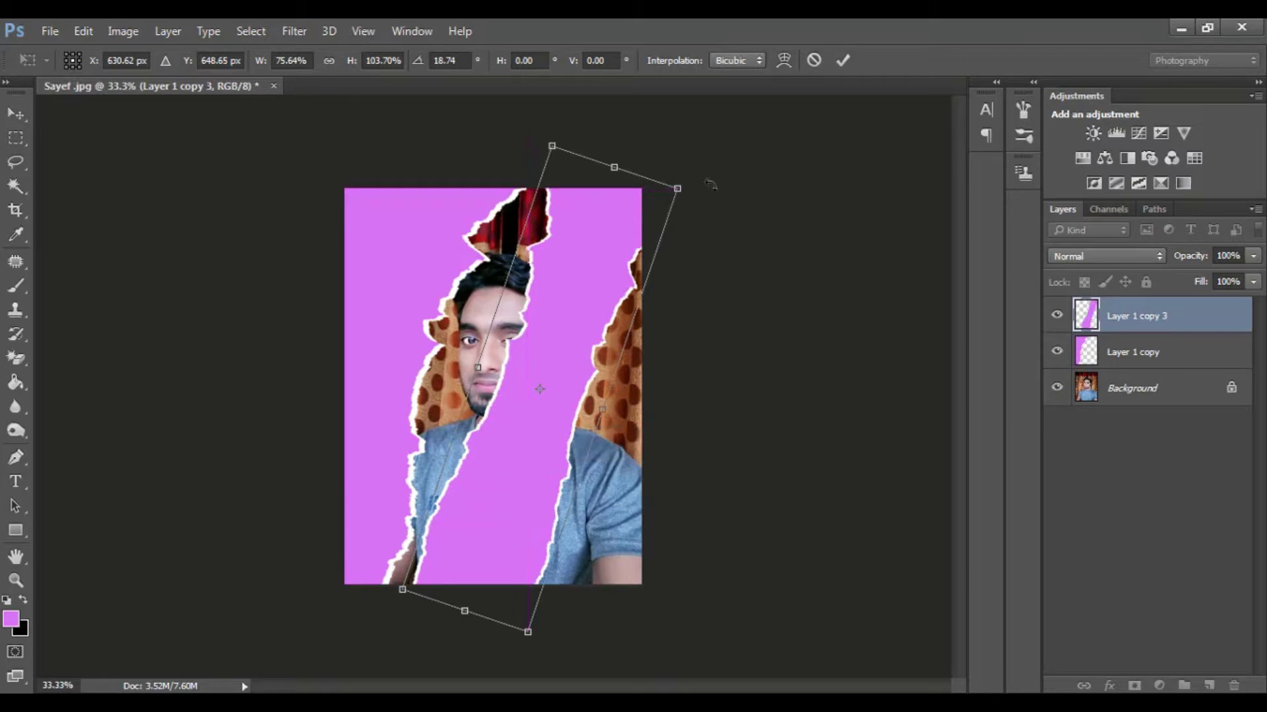
pyautogui.moveTo(706, 181); pyautogui.dragTo(705, 168)
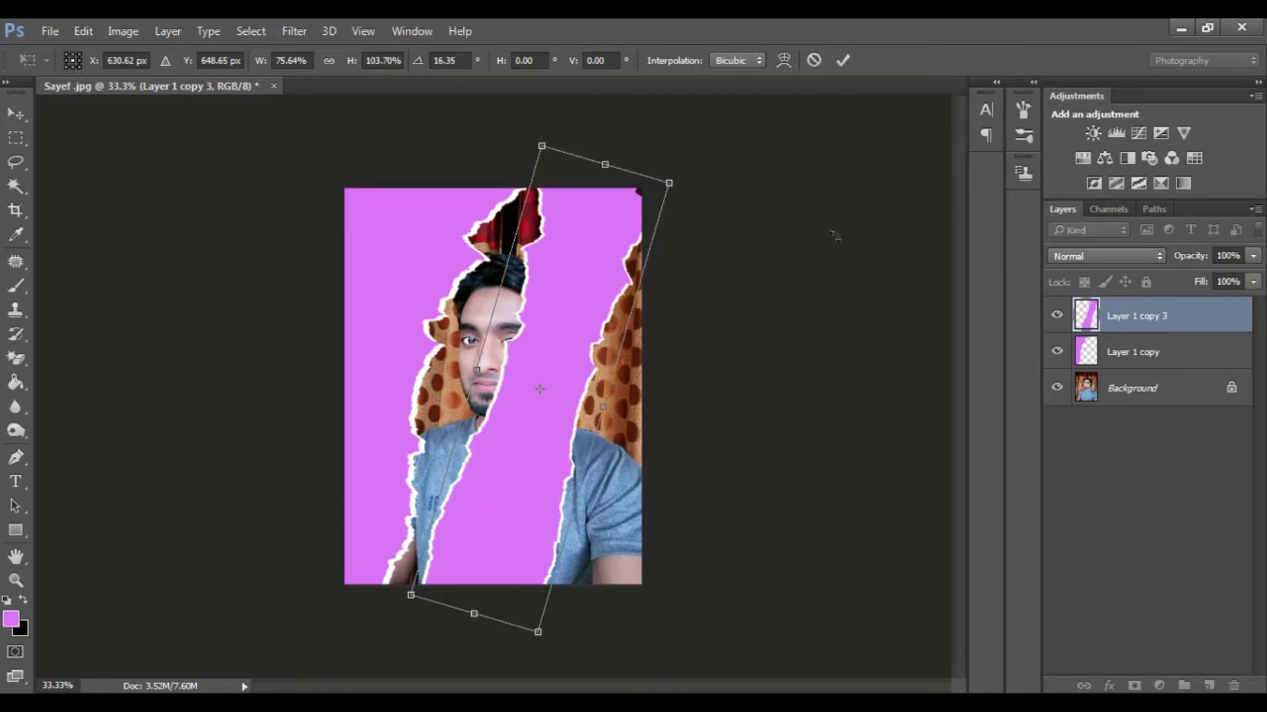
pyautogui.press('Return')
pyautogui.click(1096, 347)
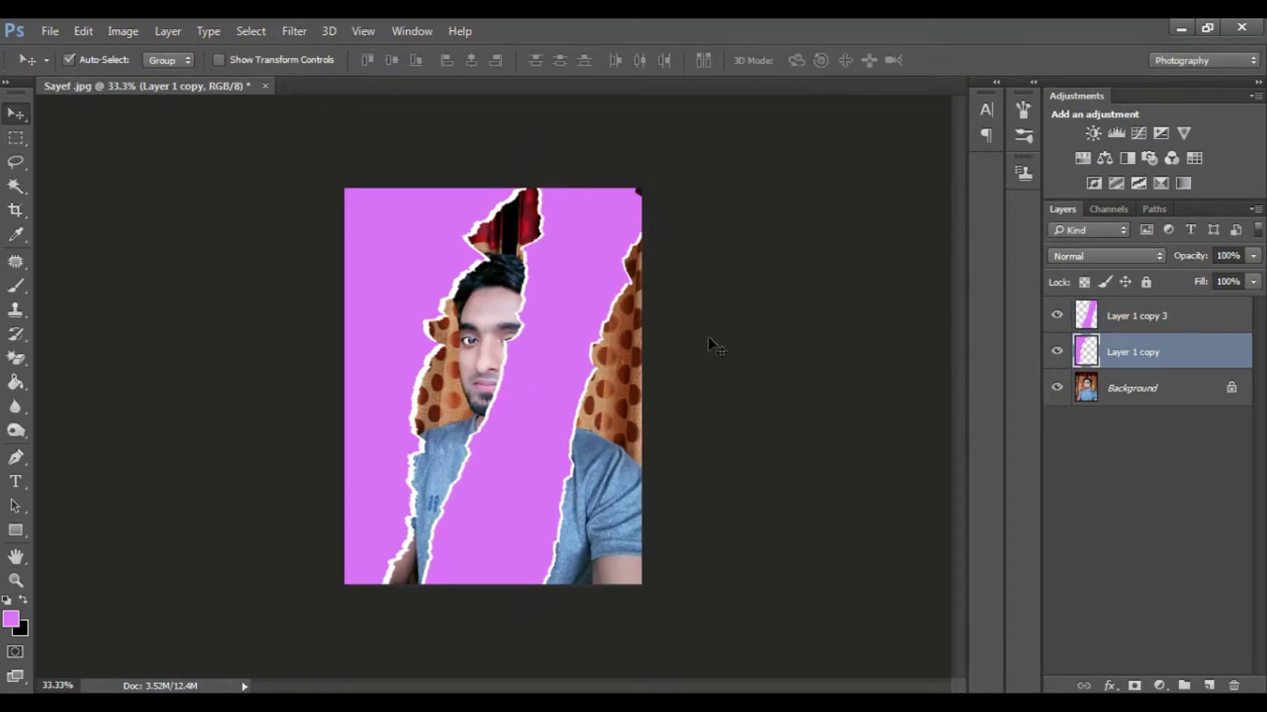
# - Slightly narrow Layer 1 copy from its right side with Free Transform
pyautogui.hotkey('ctrl', 't')
pyautogui.moveTo(530, 371)
pyautogui.mouseDown()
pyautogui.moveTo(498, 364)
pyautogui.moveTo(528, 365)
pyautogui.moveTo(542, 381)
pyautogui.moveTo(537, 365)
pyautogui.mouseUp()
pyautogui.press('Return')
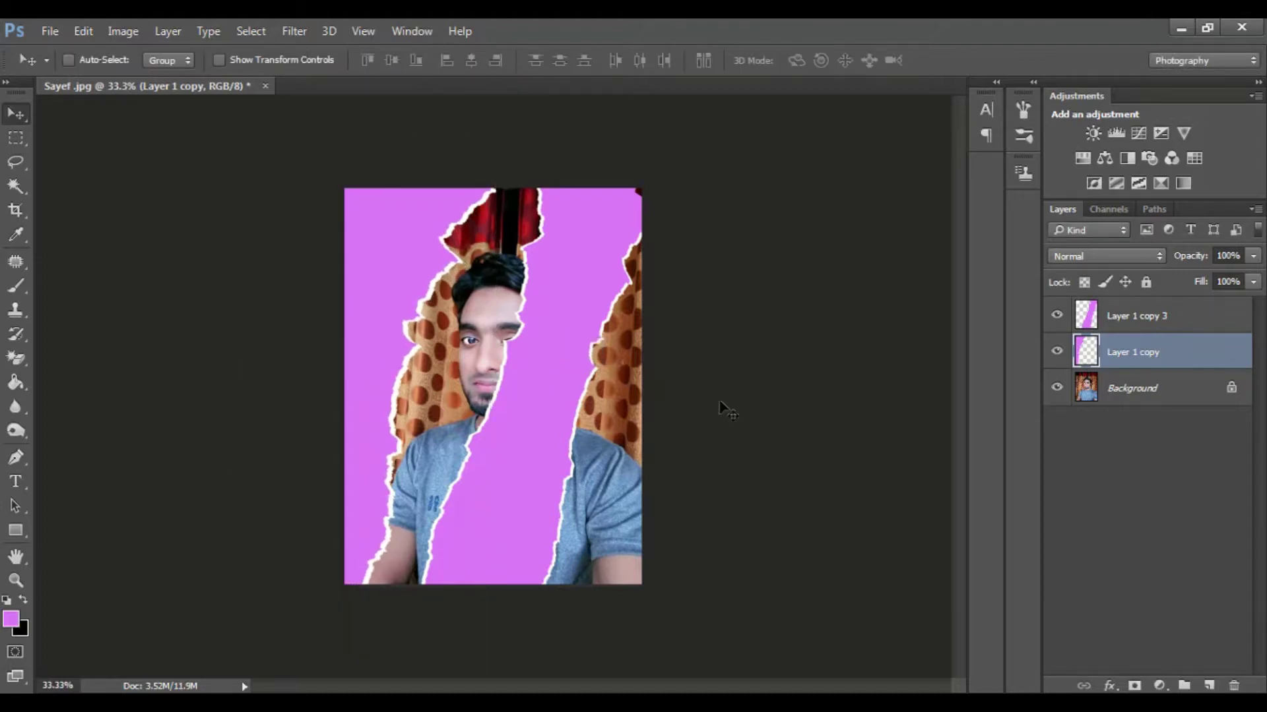
# - Reposition Layer 1 copy 3 and enlarge it to about 100.76% width and 102.9% height
pyautogui.click(1129, 323)
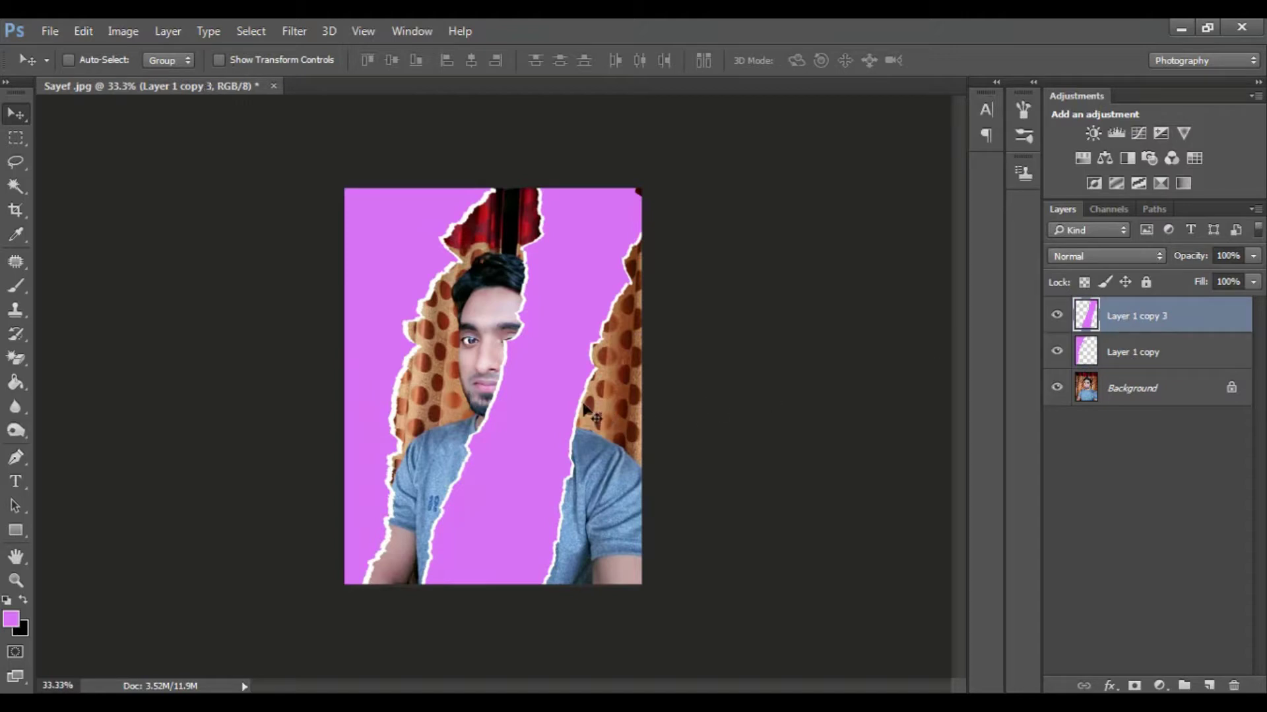
pyautogui.moveTo(546, 412); pyautogui.dragTo(534, 404)
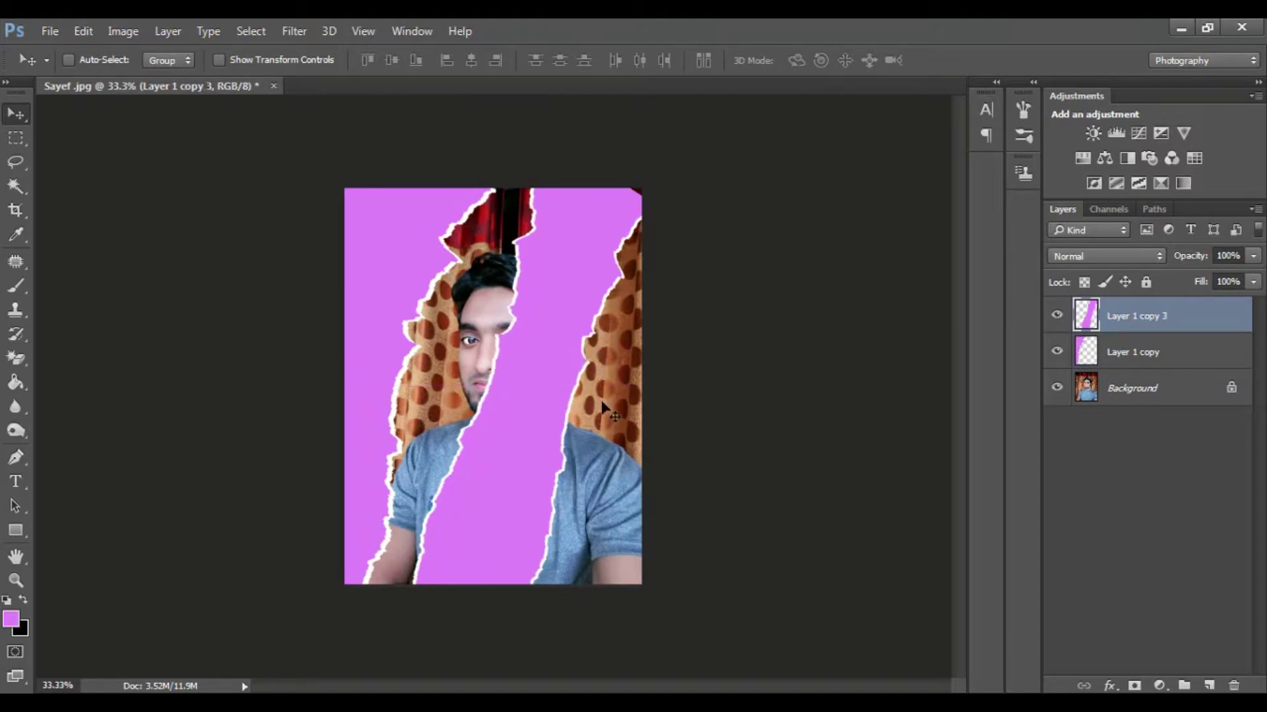
pyautogui.hotkey('ctrl', 't')
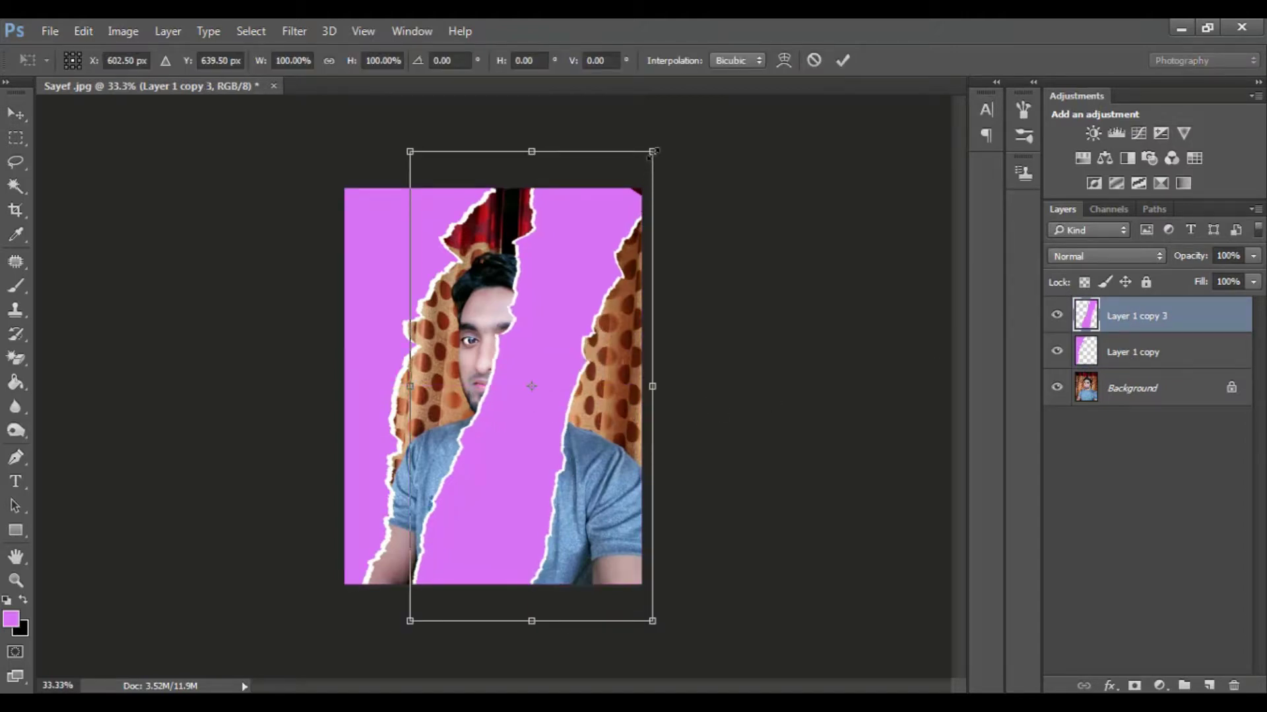
pyautogui.moveTo(653, 151); pyautogui.dragTo(655, 138)
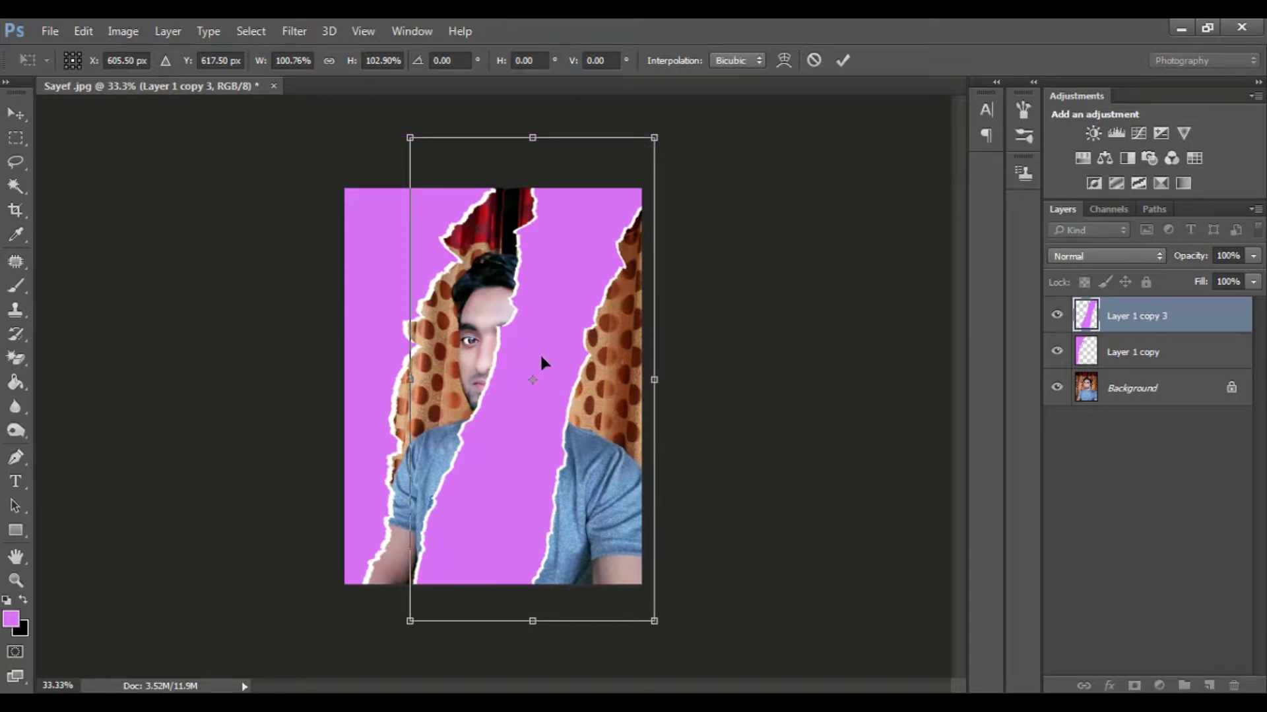
pyautogui.press('Left')
pyautogui.press('Left')
pyautogui.press('Left')
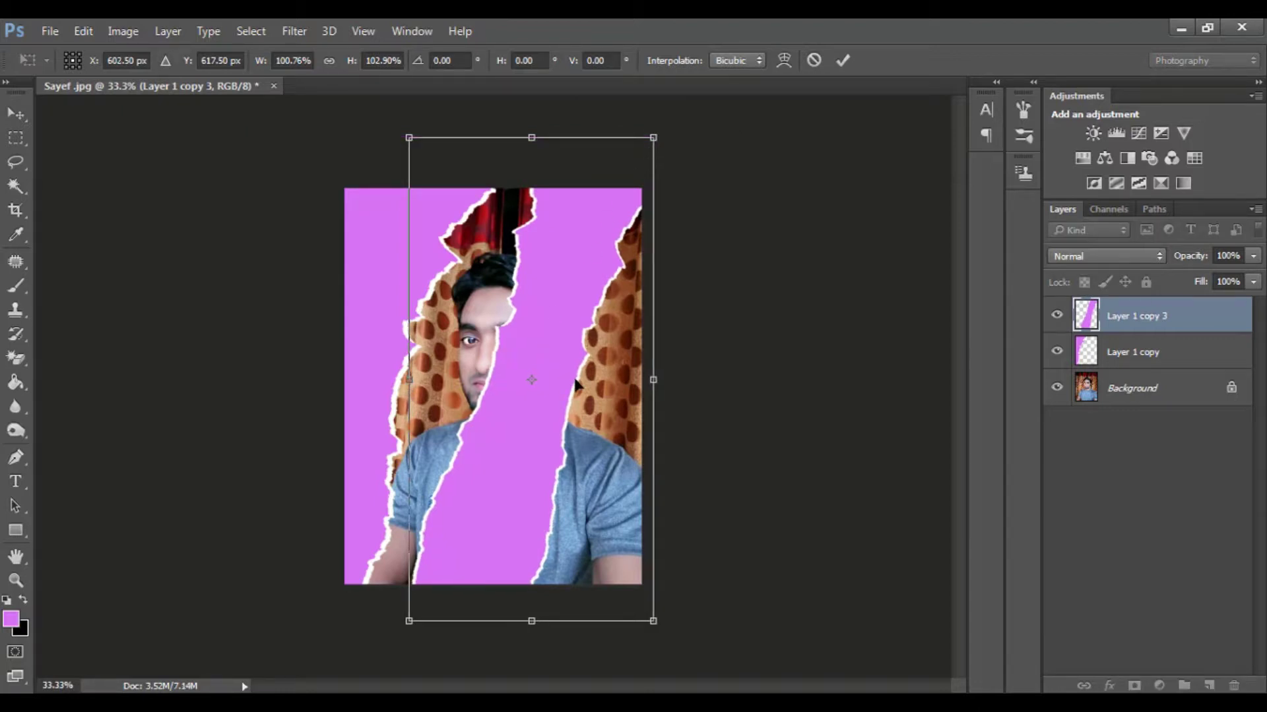
pyautogui.press('Right')
pyautogui.press('Right')
pyautogui.press('Right')
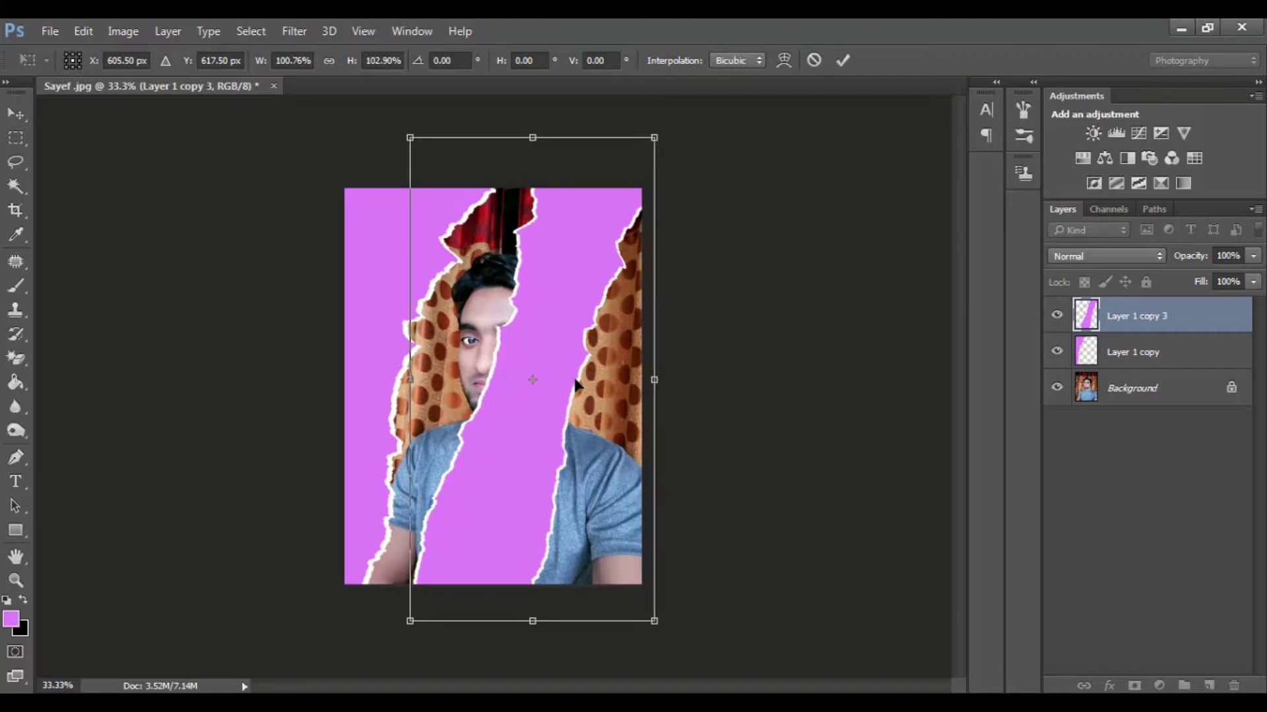
pyautogui.press('Return')
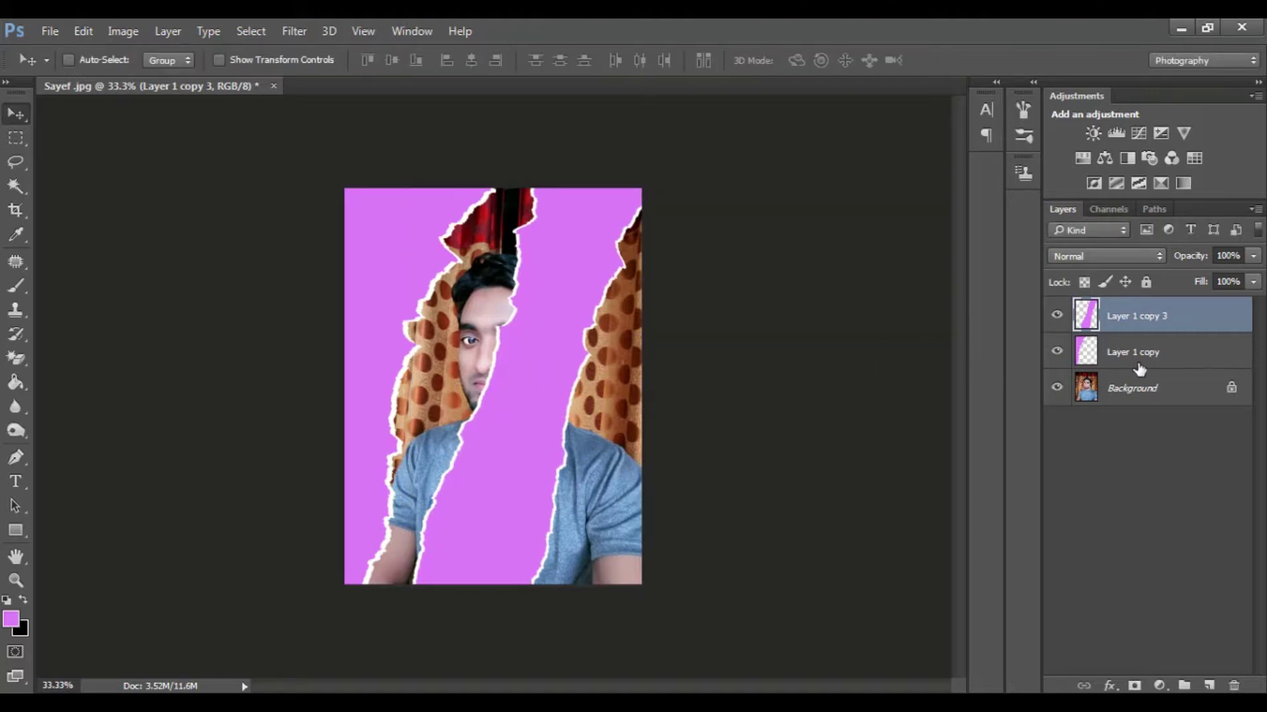
# - Magic-wand select the middle purple strip and the left pink area on Layer 1 copy
pyautogui.press('w')
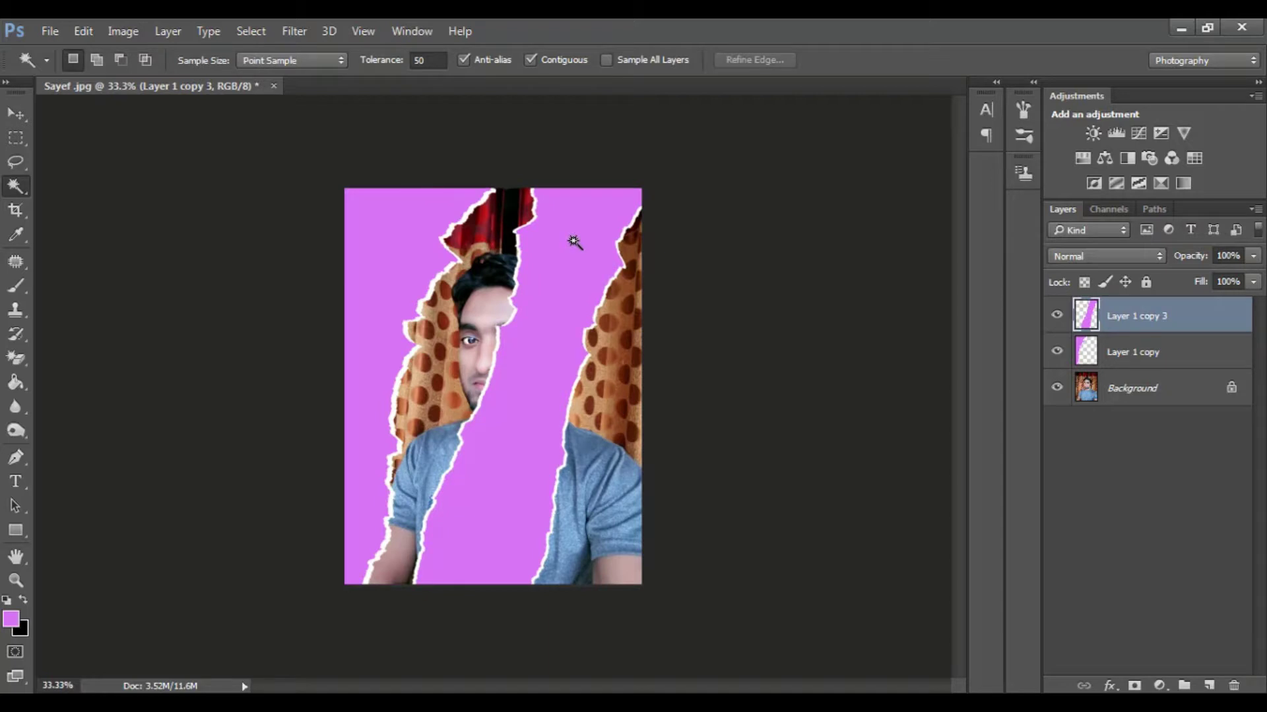
pyautogui.click(573, 240)
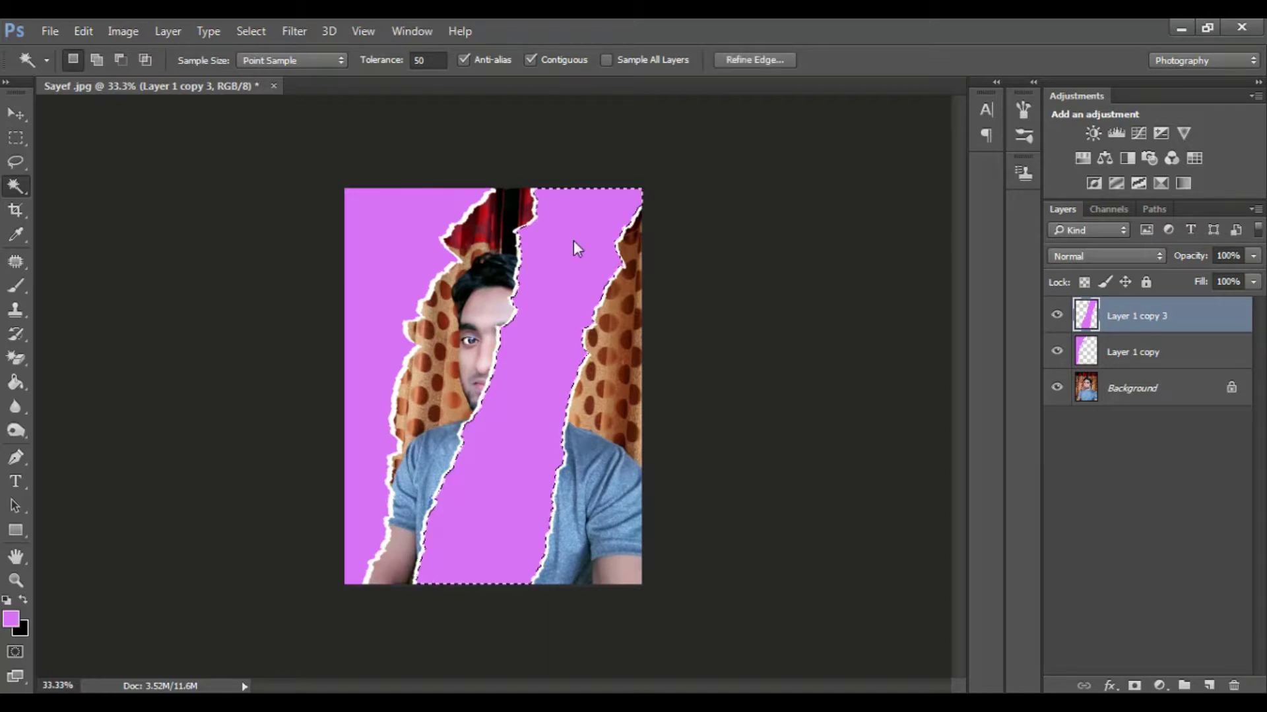
pyautogui.click(1148, 357)
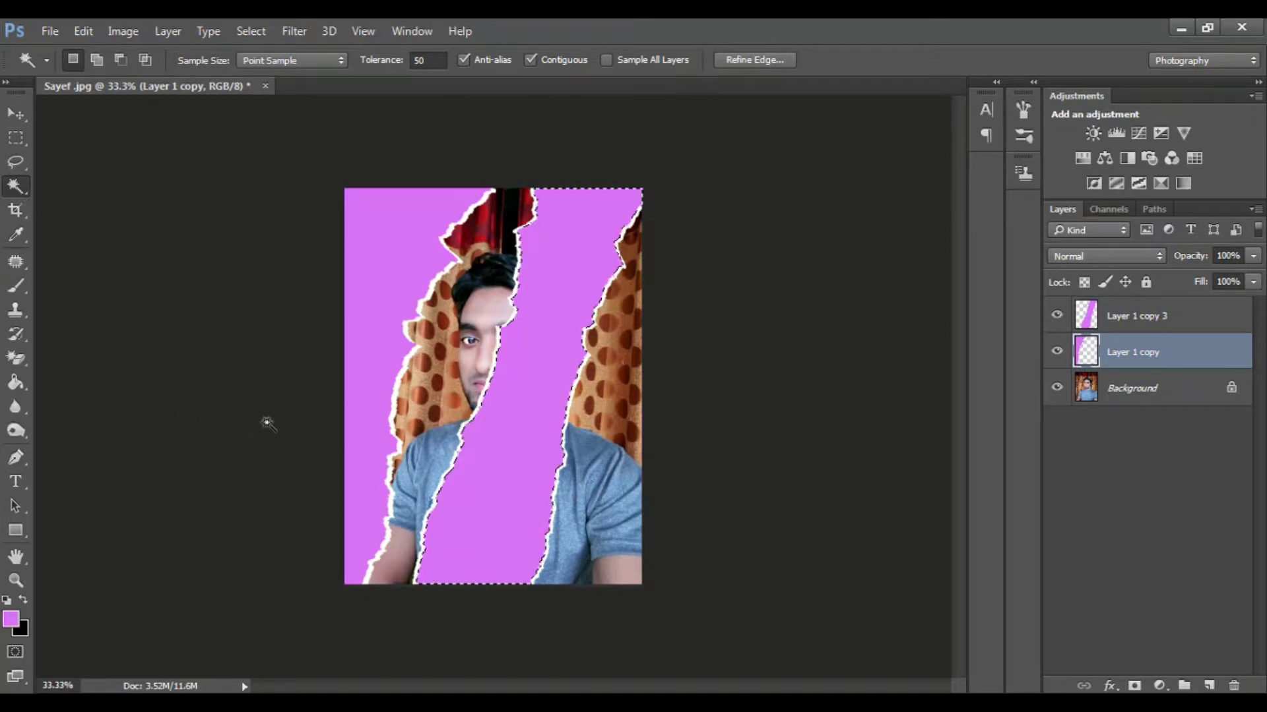
pyautogui.press('shift')
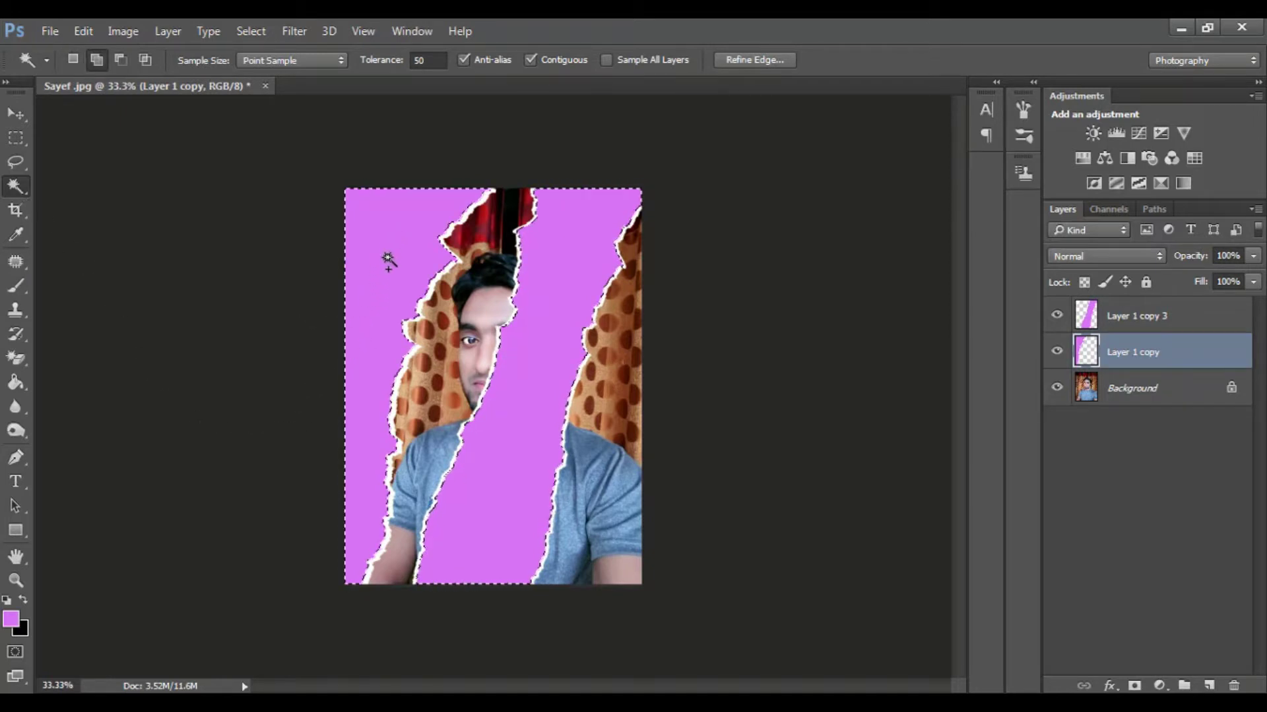
pyautogui.keyDown('shift'); pyautogui.click(385, 260); pyautogui.keyUp('shift')
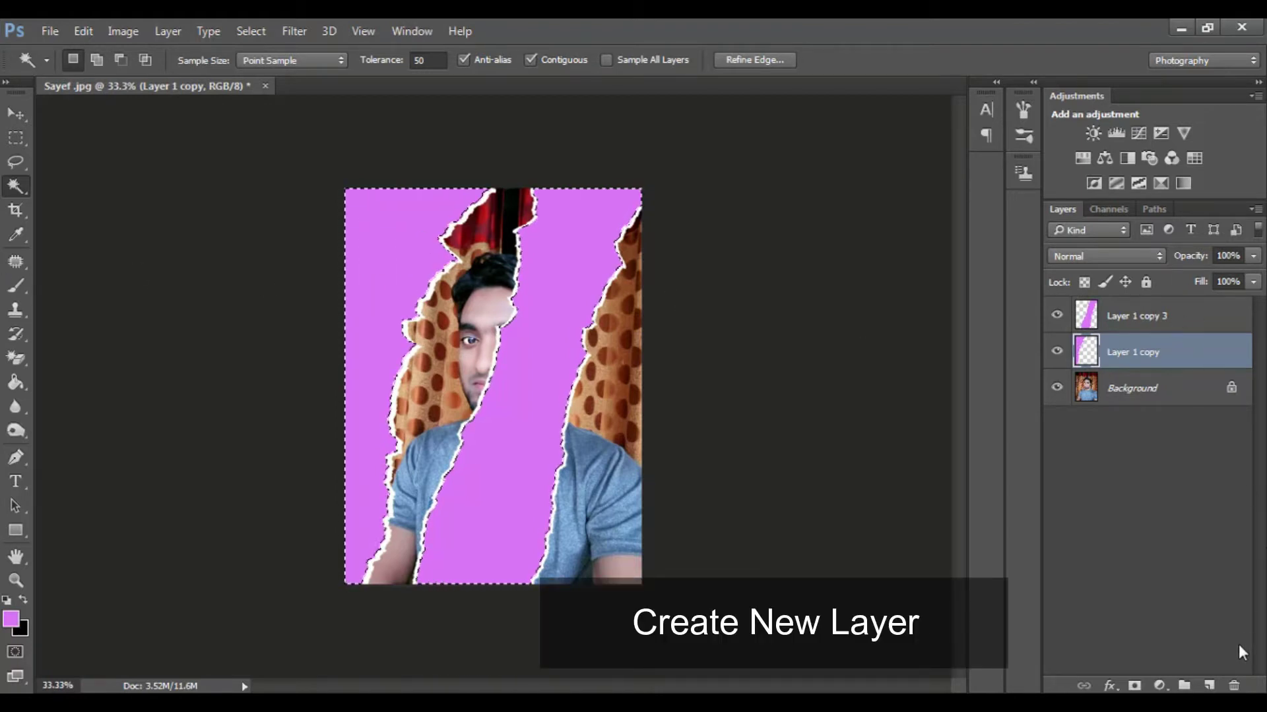
# - Add a new top Layer 1 and fill the selection with blue #235dee
pyautogui.click(1211, 686)
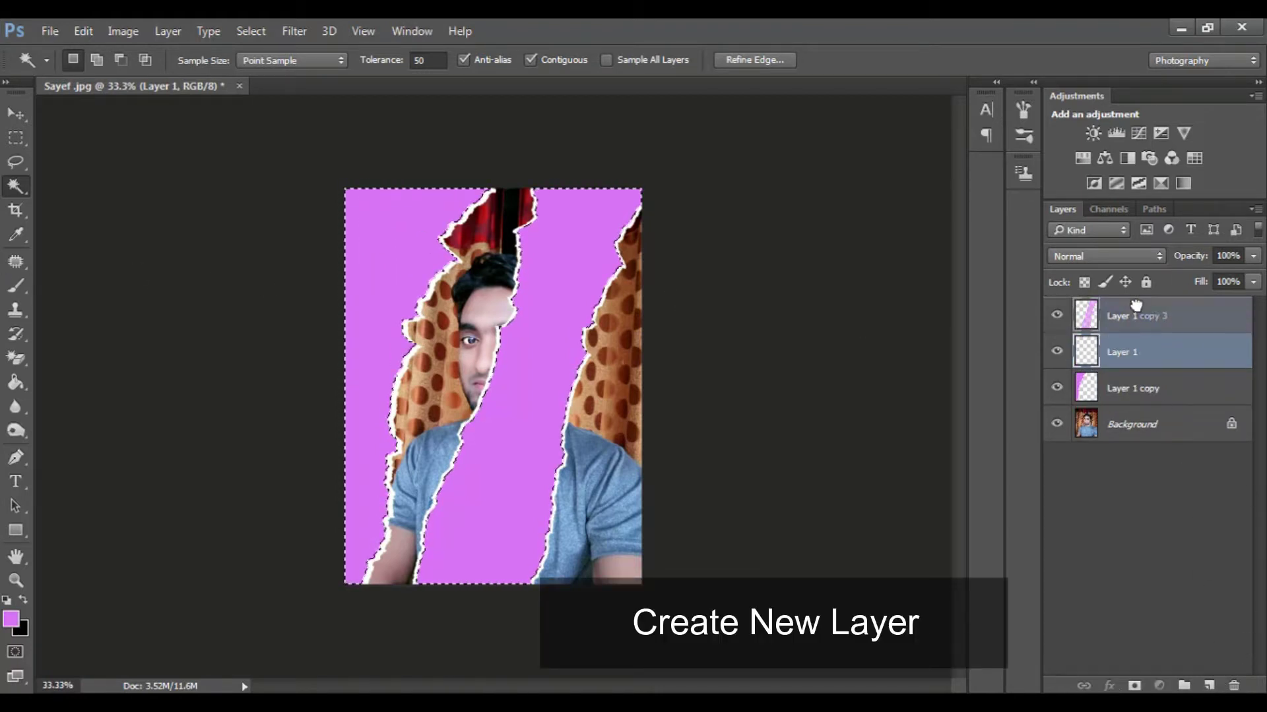
pyautogui.moveTo(1134, 298); pyautogui.dragTo(1135, 302)
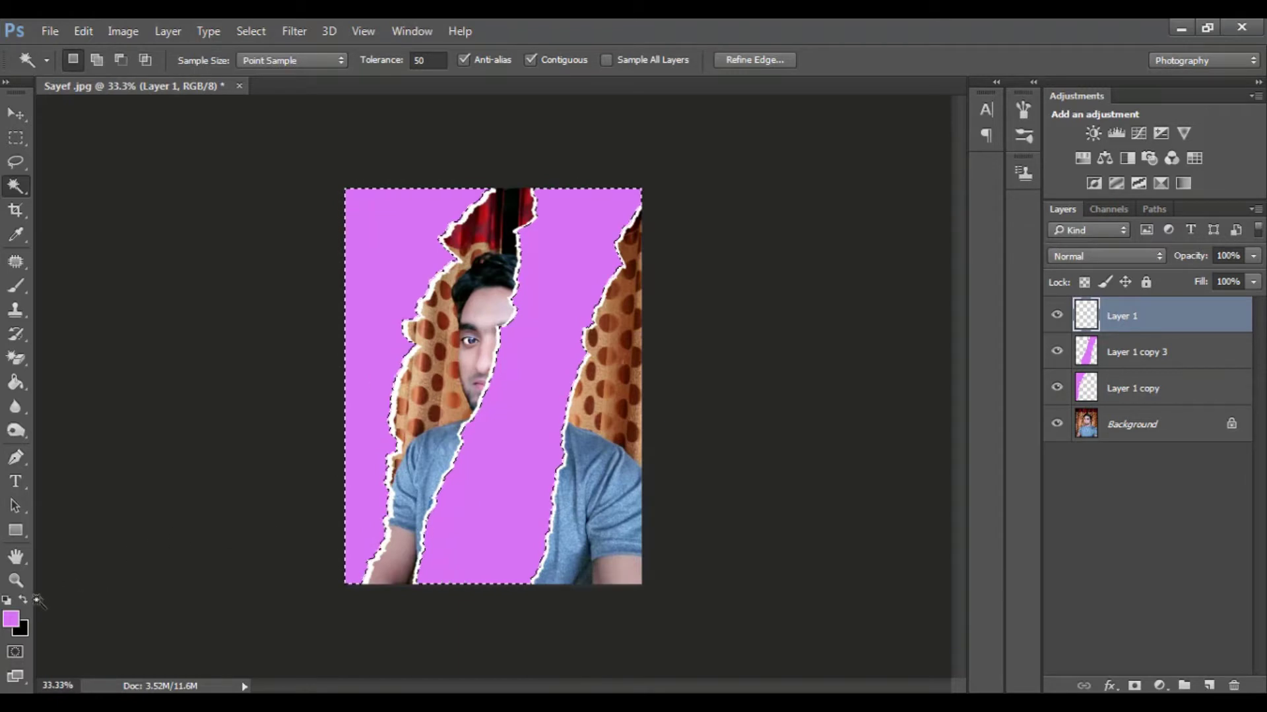
pyautogui.click(19, 384)
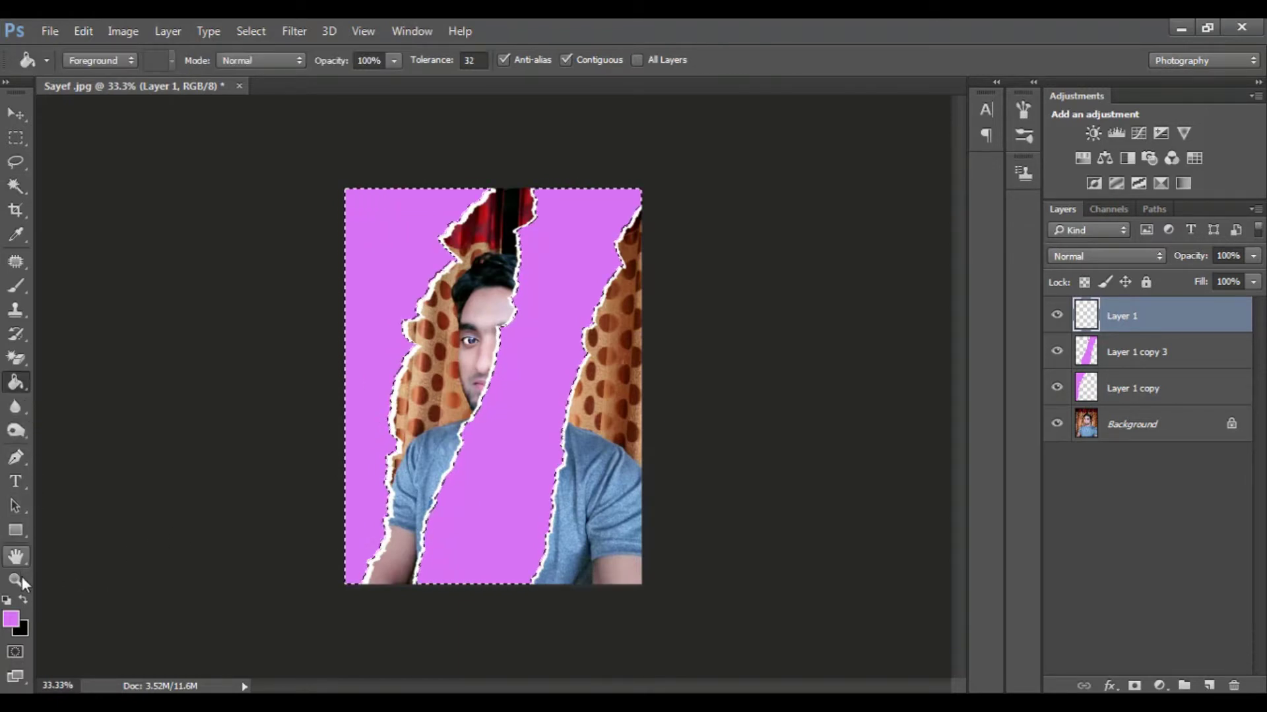
pyautogui.click(13, 620)
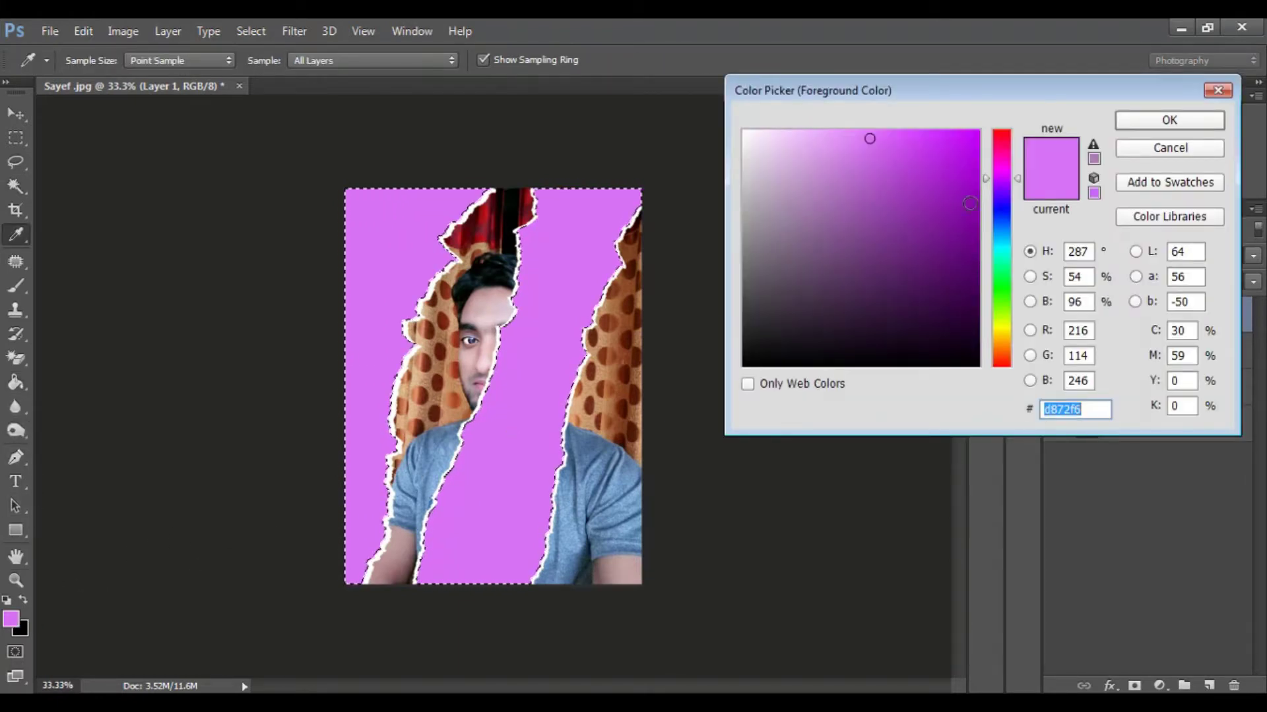
pyautogui.click(1000, 221)
pyautogui.click(944, 146)
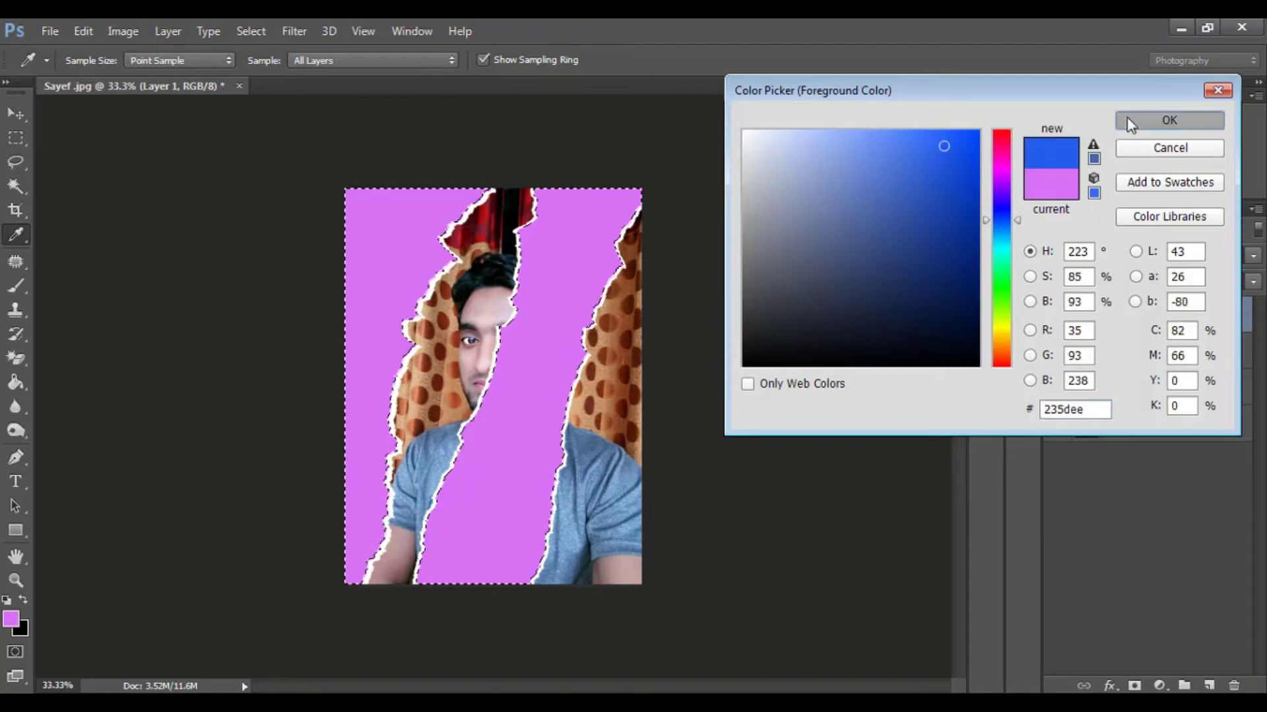
pyautogui.click(1130, 121)
pyautogui.click(521, 260)
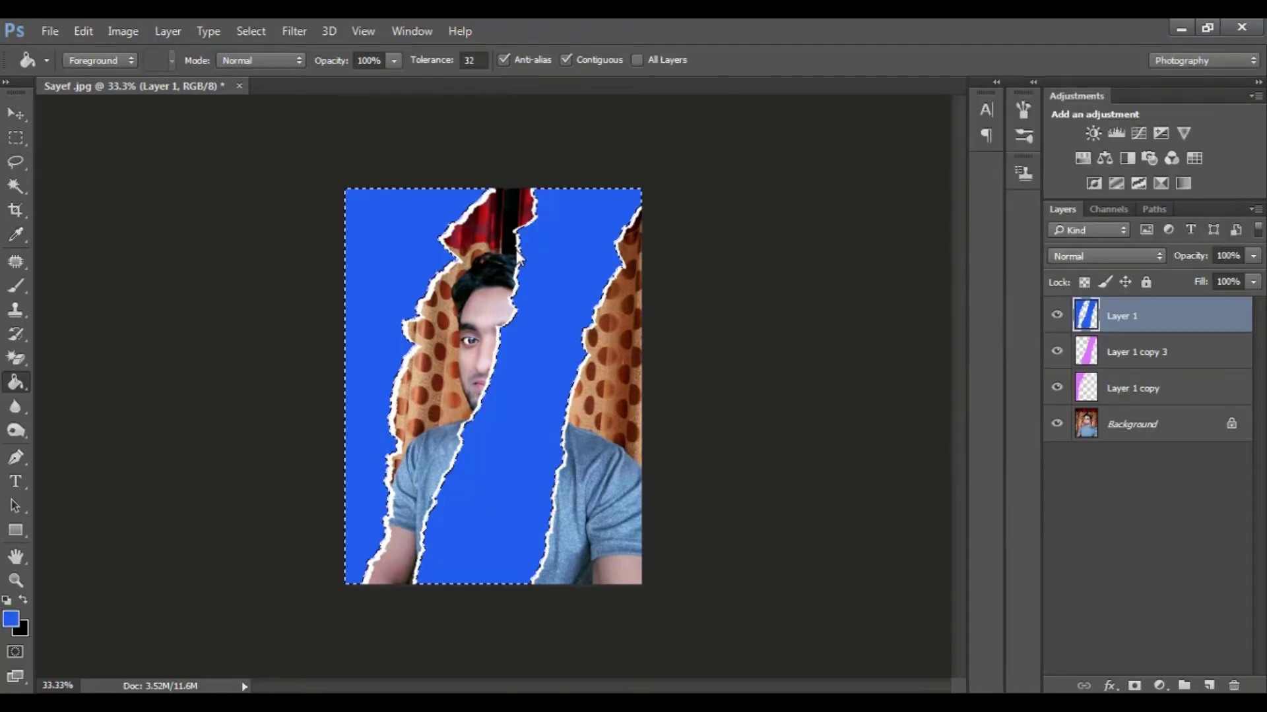
pyautogui.click(6, 116)
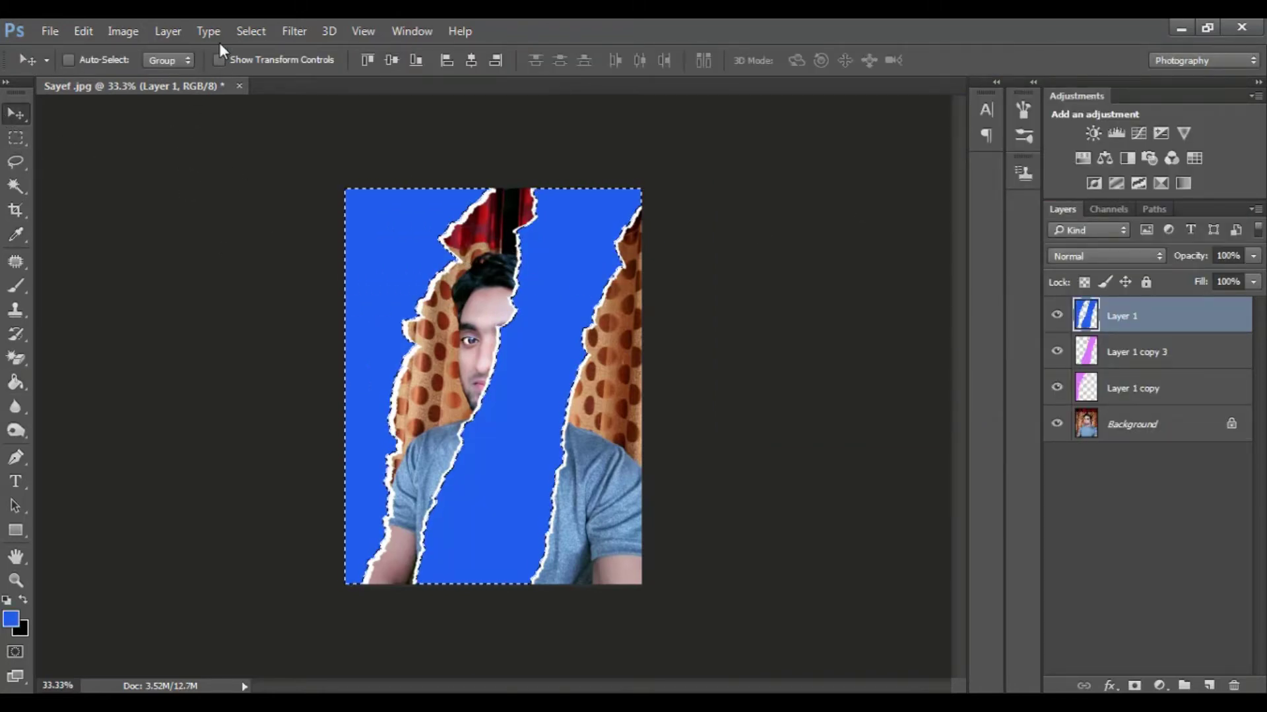
# - Deselect and unlock the Background photo as Layer 0
pyautogui.click(250, 31)
pyautogui.click(270, 71)
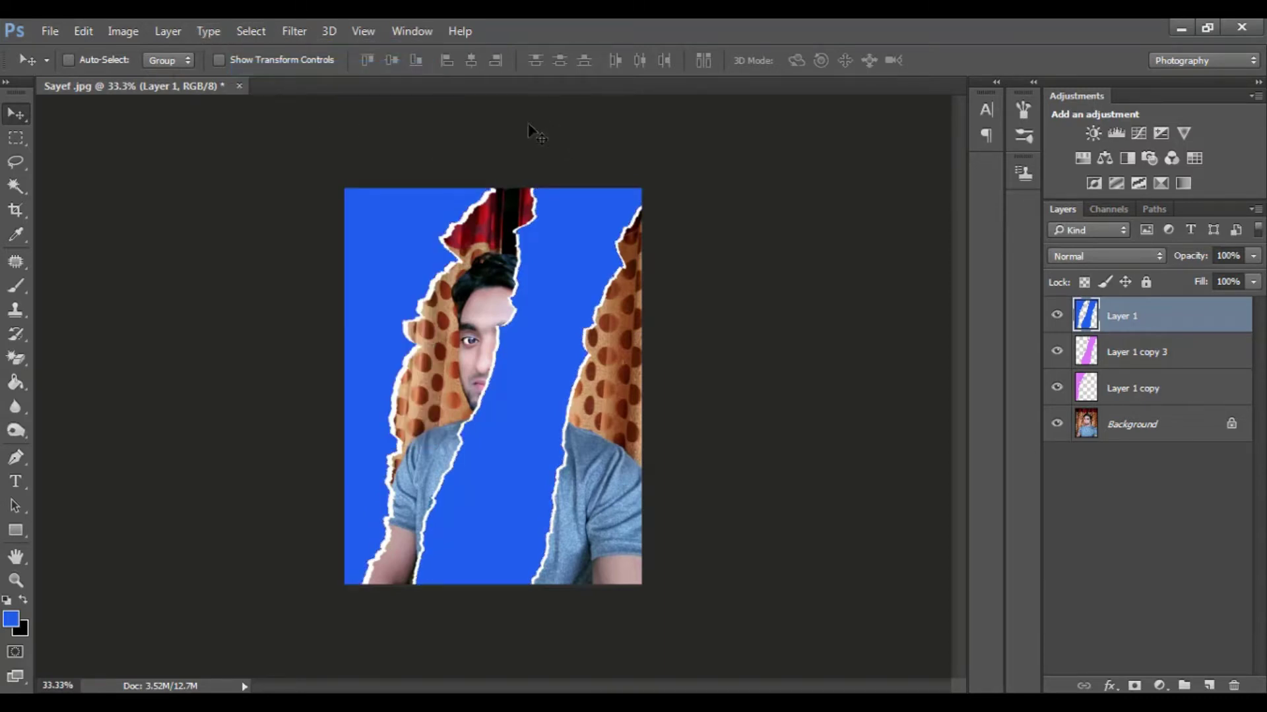
pyautogui.click(1231, 426)
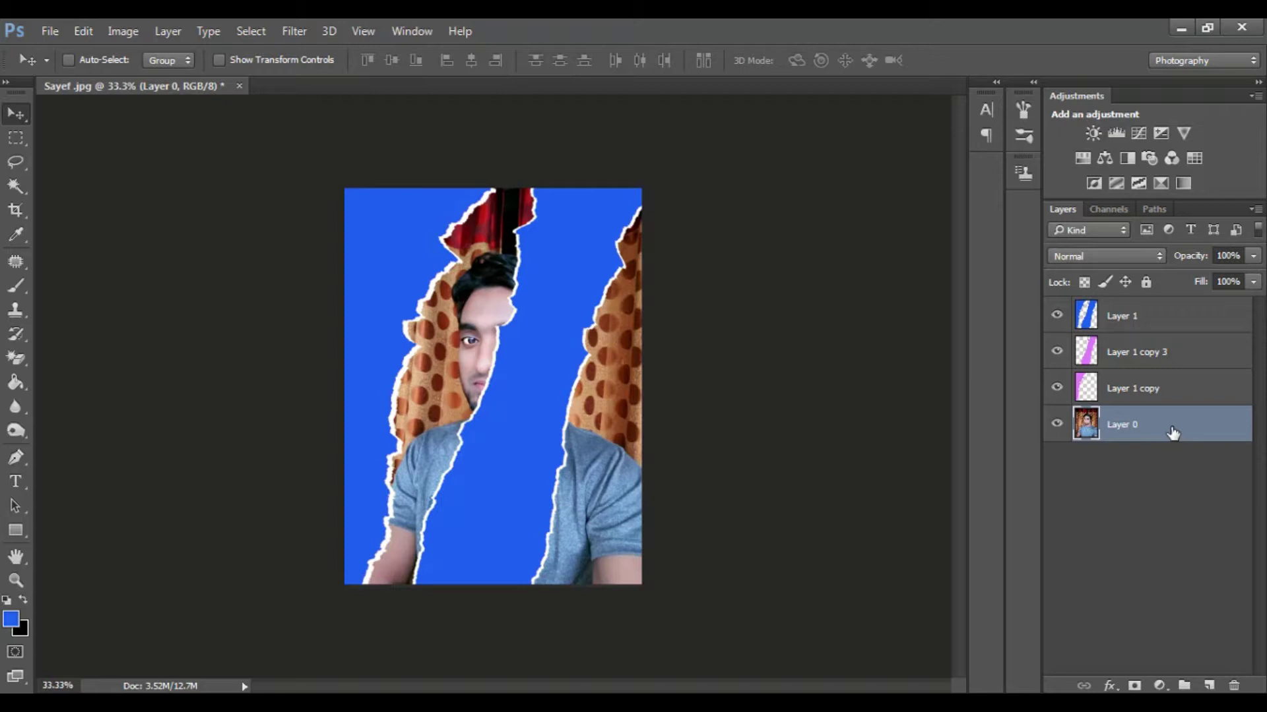
# - Duplicate Layer 0 as a hidden Layer 0 copy at the top of the stack, then reselect Layer 0
pyautogui.rightClick(1163, 428)
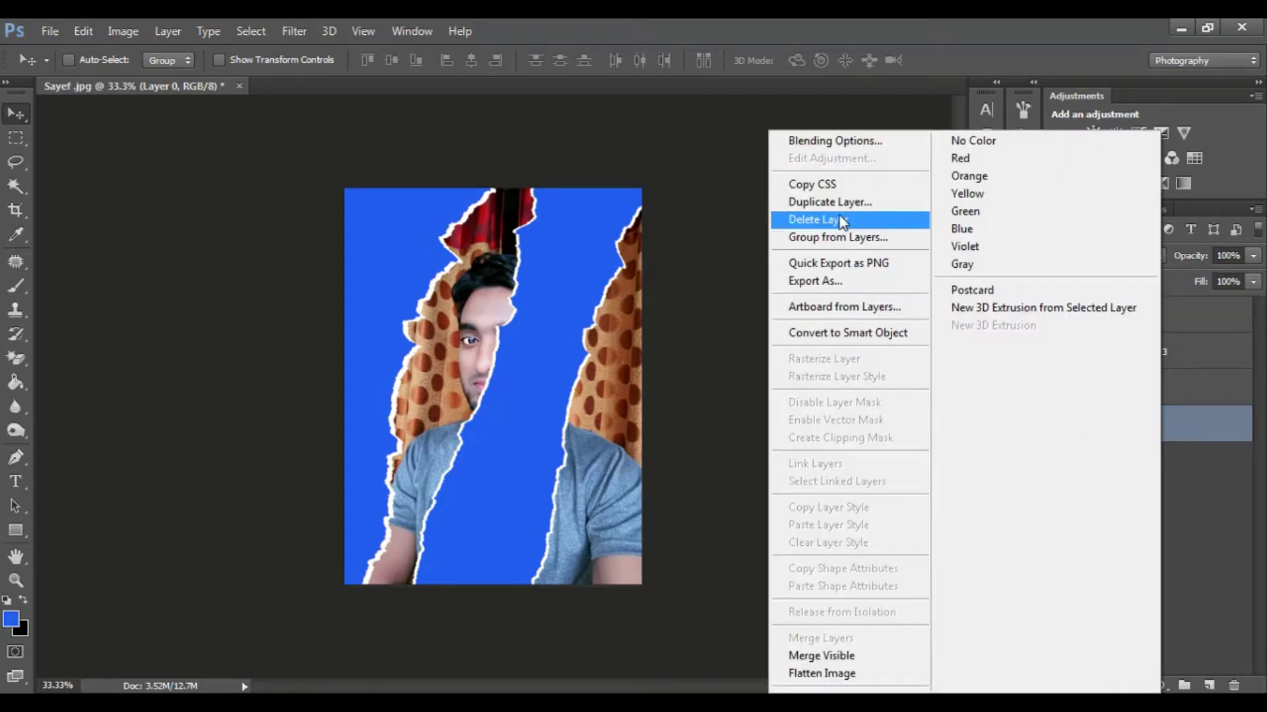
pyautogui.click(833, 202)
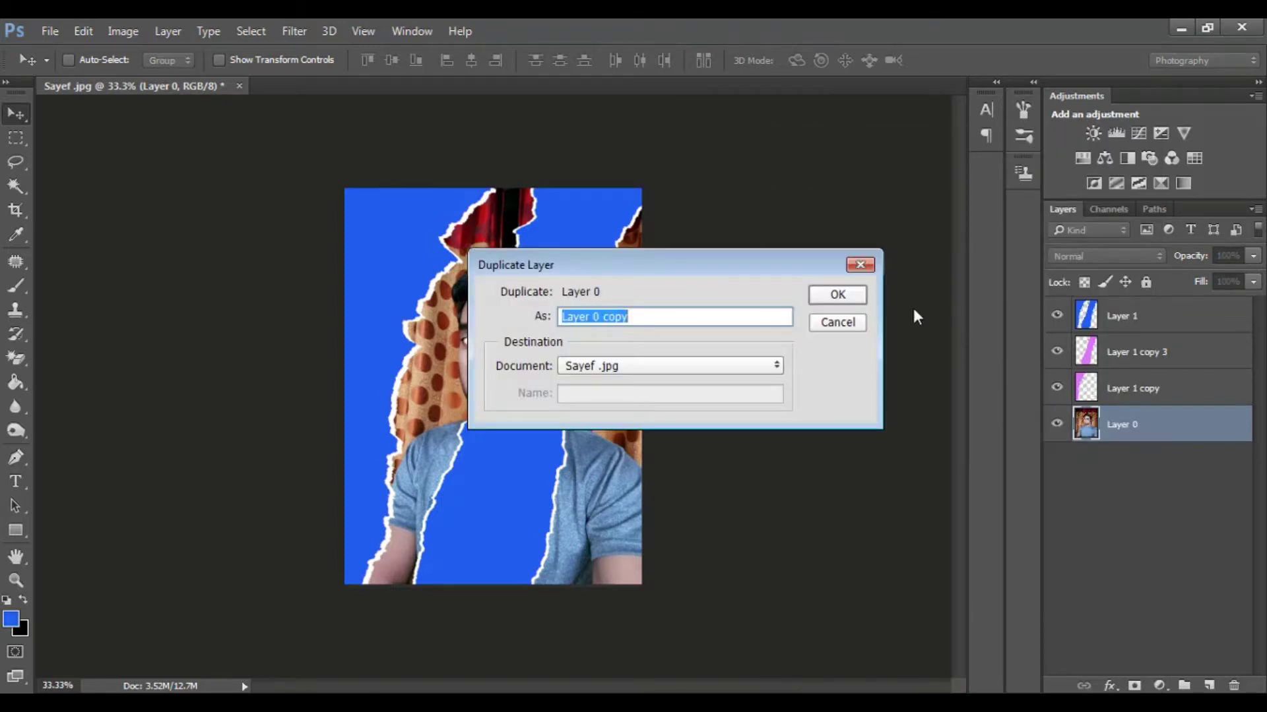
pyautogui.click(838, 295)
pyautogui.moveTo(1138, 426); pyautogui.dragTo(1125, 290)
pyautogui.moveTo(1168, 432); pyautogui.dragTo(1128, 315)
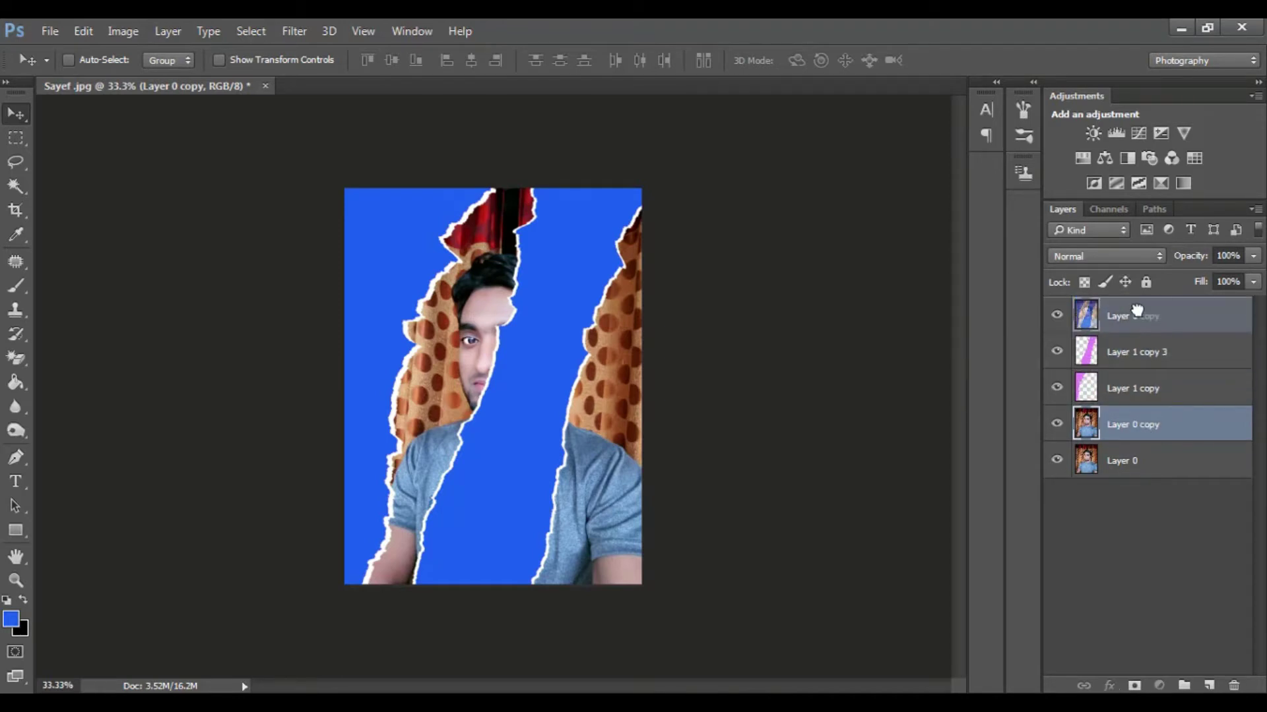
pyautogui.click(1057, 318)
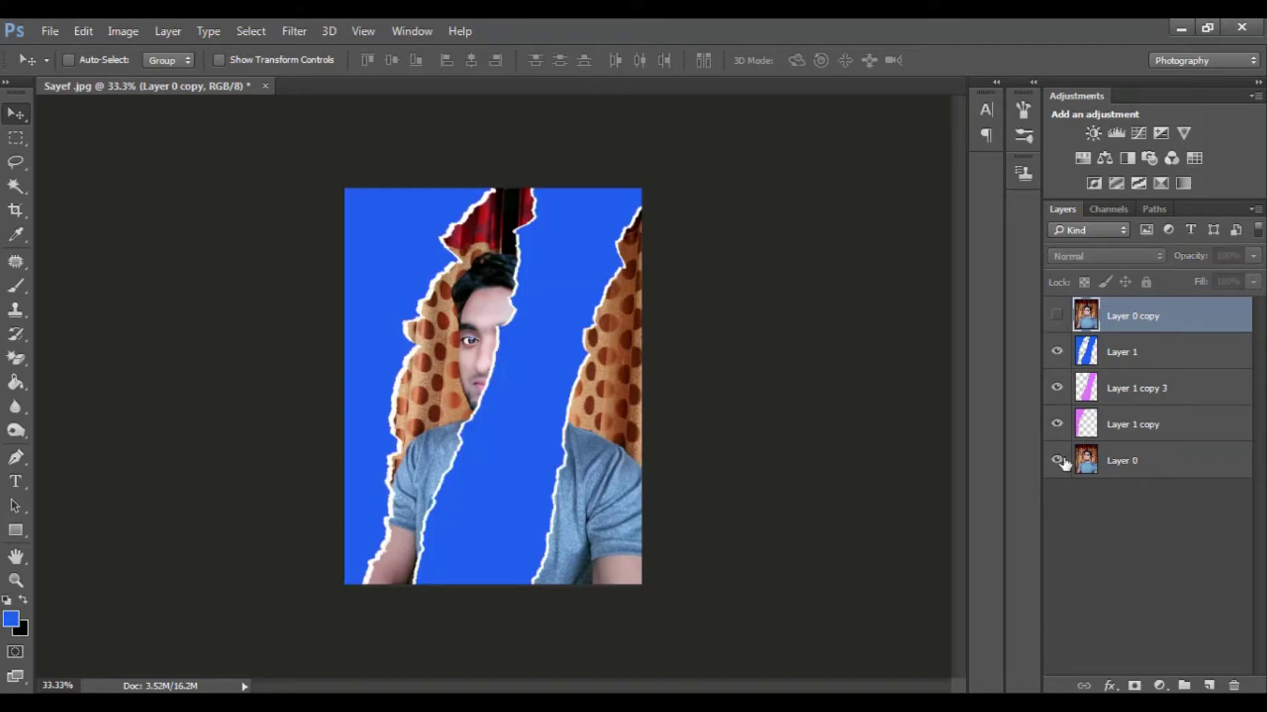
pyautogui.click(1125, 462)
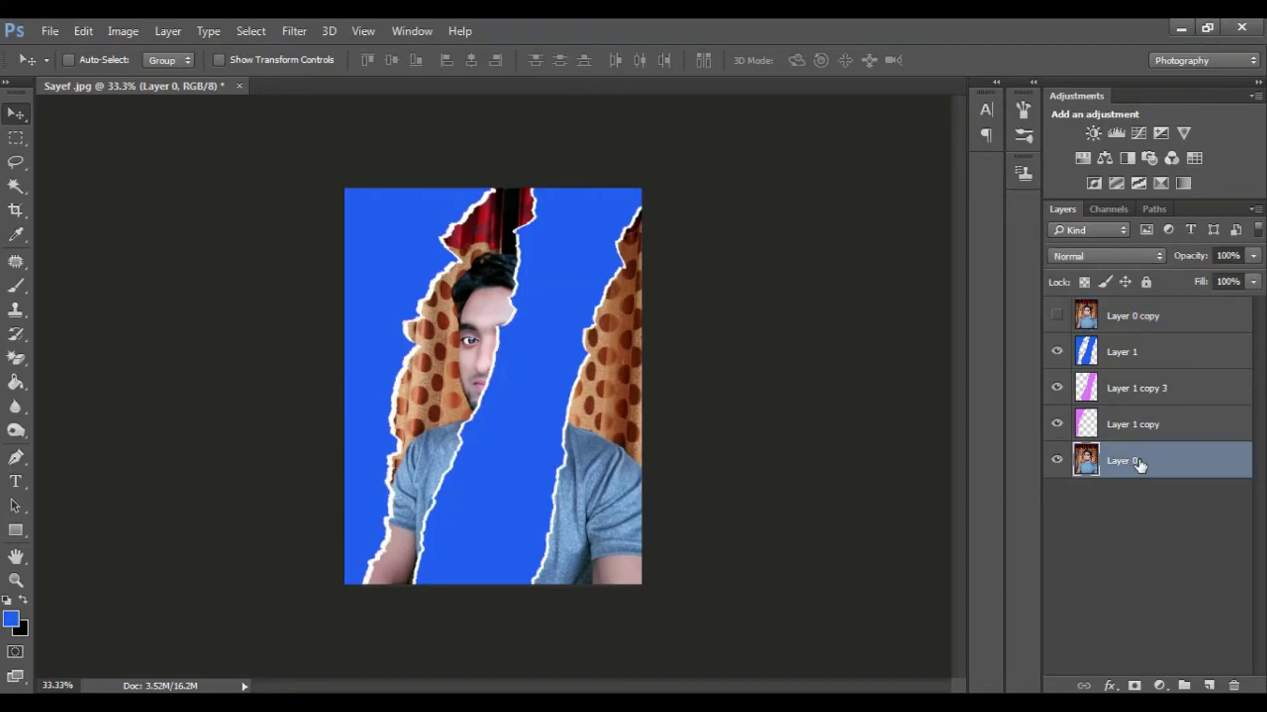
pyautogui.rightClick(1138, 463)
pyautogui.click(694, 347)
pyautogui.click(136, 32)
pyautogui.moveTo(151, 78)
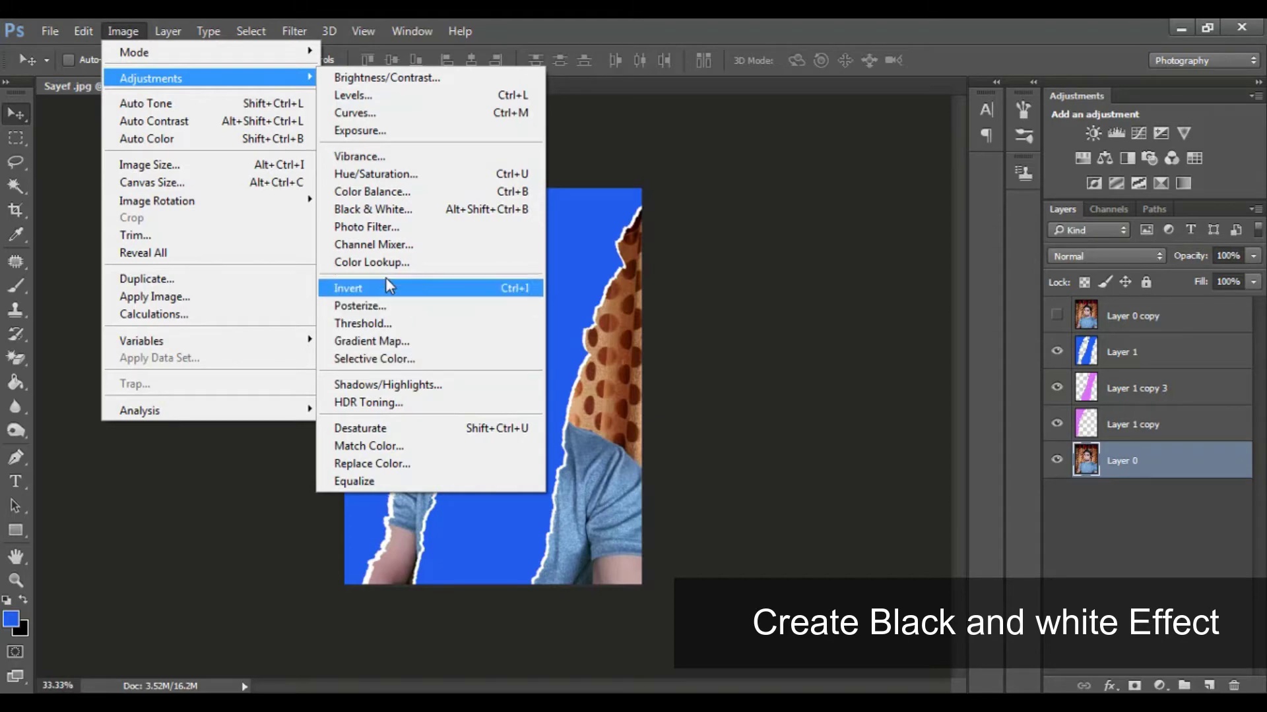
# - Convert Layer 0 to Black & White, brightening yellows and darkening reds
pyautogui.click(385, 211)
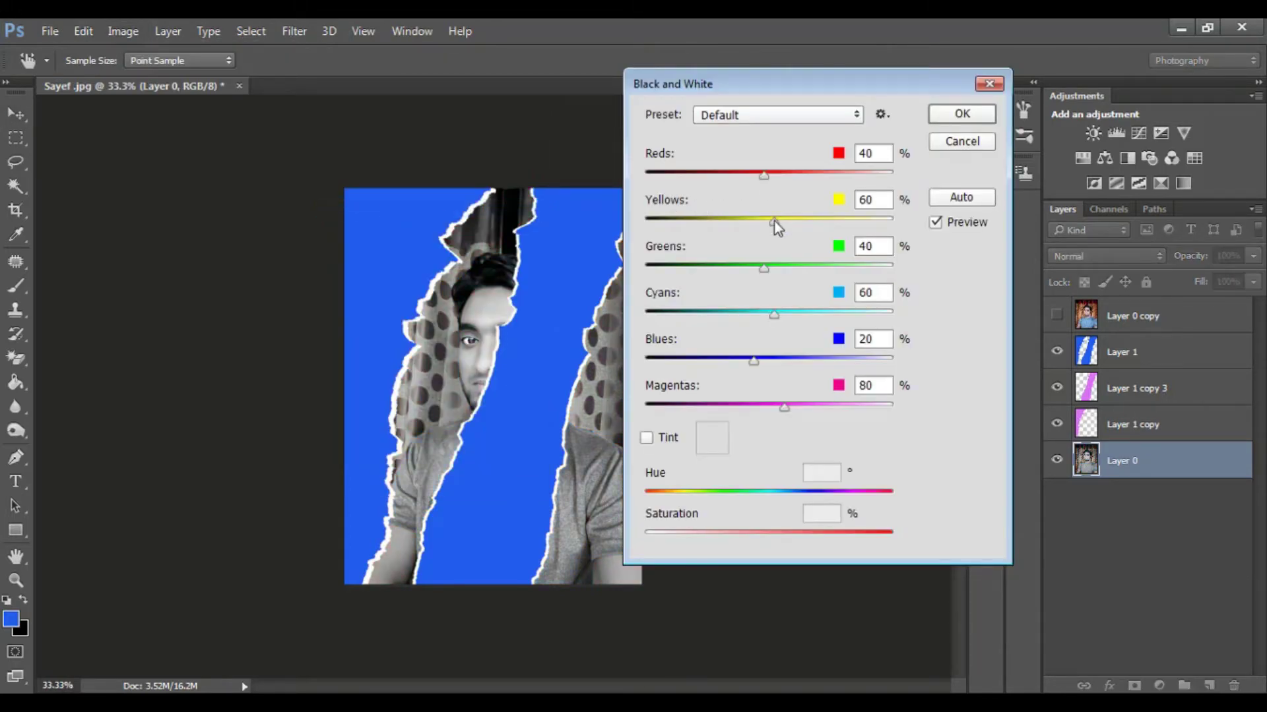
pyautogui.moveTo(774, 220)
pyautogui.mouseDown()
pyautogui.moveTo(793, 223)
pyautogui.moveTo(778, 223)
pyautogui.mouseUp()
pyautogui.moveTo(763, 173)
pyautogui.mouseDown()
pyautogui.moveTo(745, 173)
pyautogui.moveTo(756, 176)
pyautogui.mouseUp()
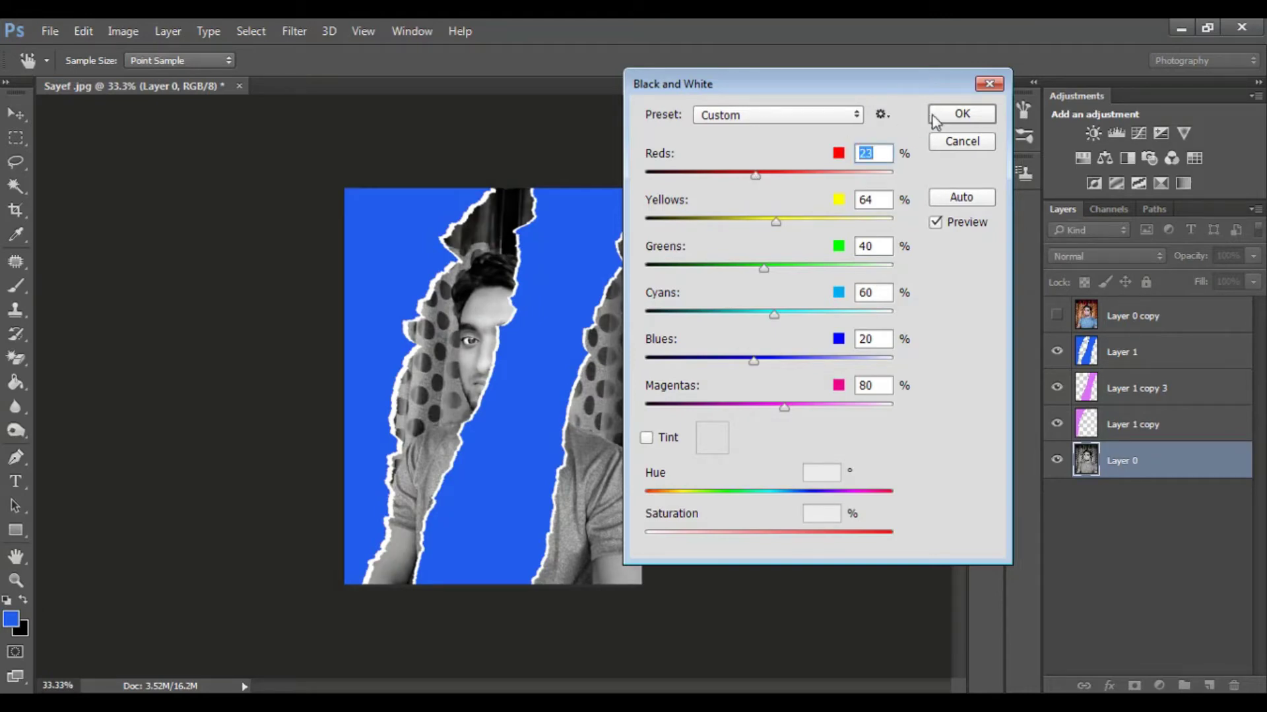
pyautogui.click(958, 114)
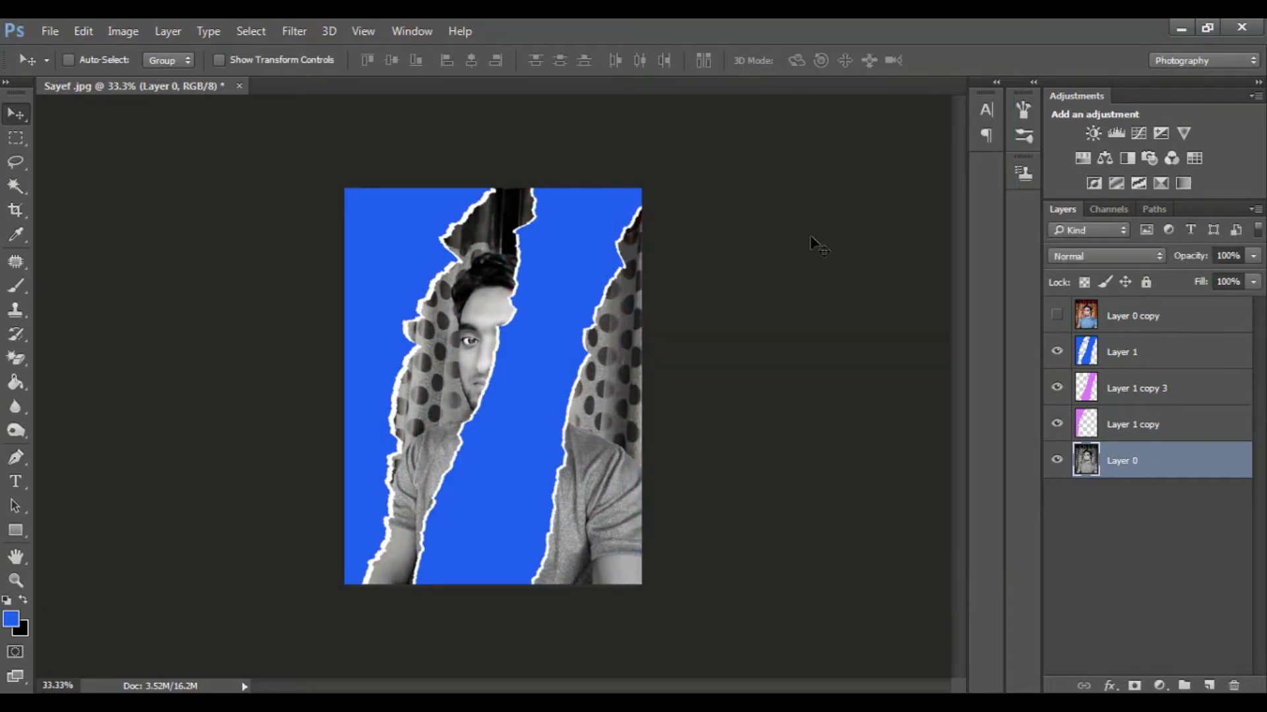
pyautogui.click(1145, 320)
# - Show Layer 0 copy, clip it to the torn strips, and fit the image on screen
pyautogui.click(1056, 316)
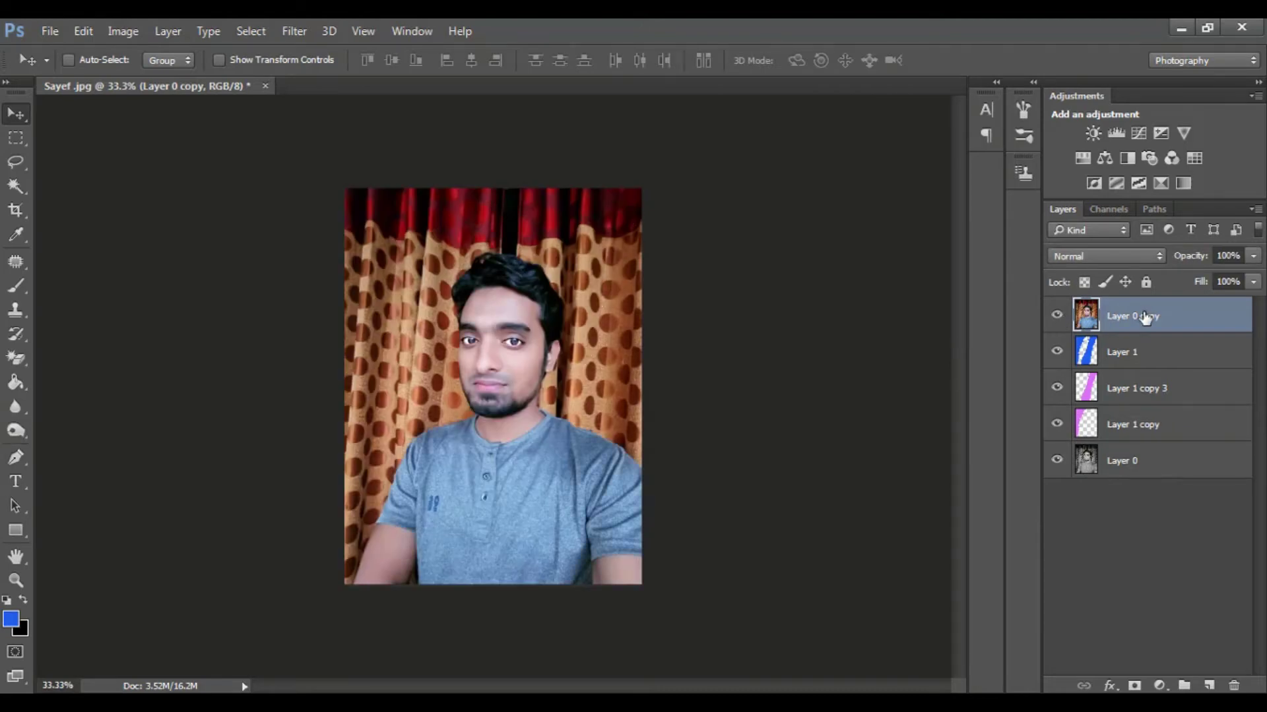
pyautogui.rightClick(1145, 317)
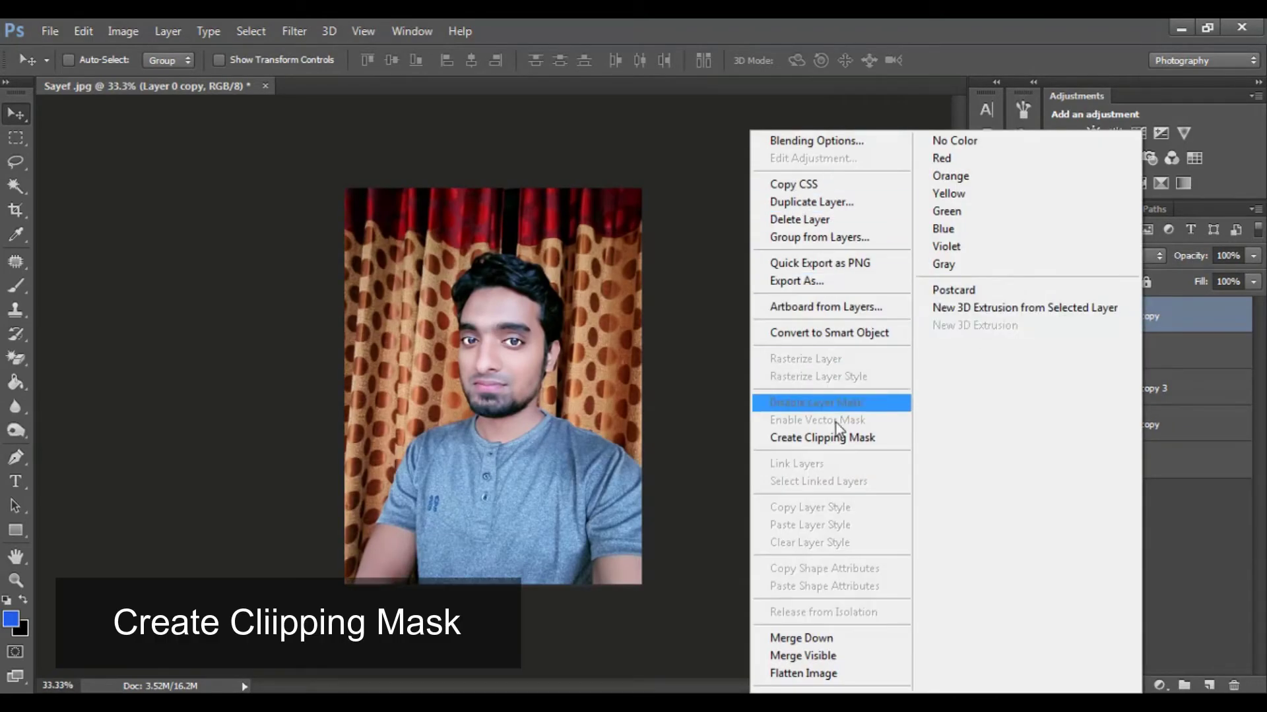
pyautogui.click(814, 440)
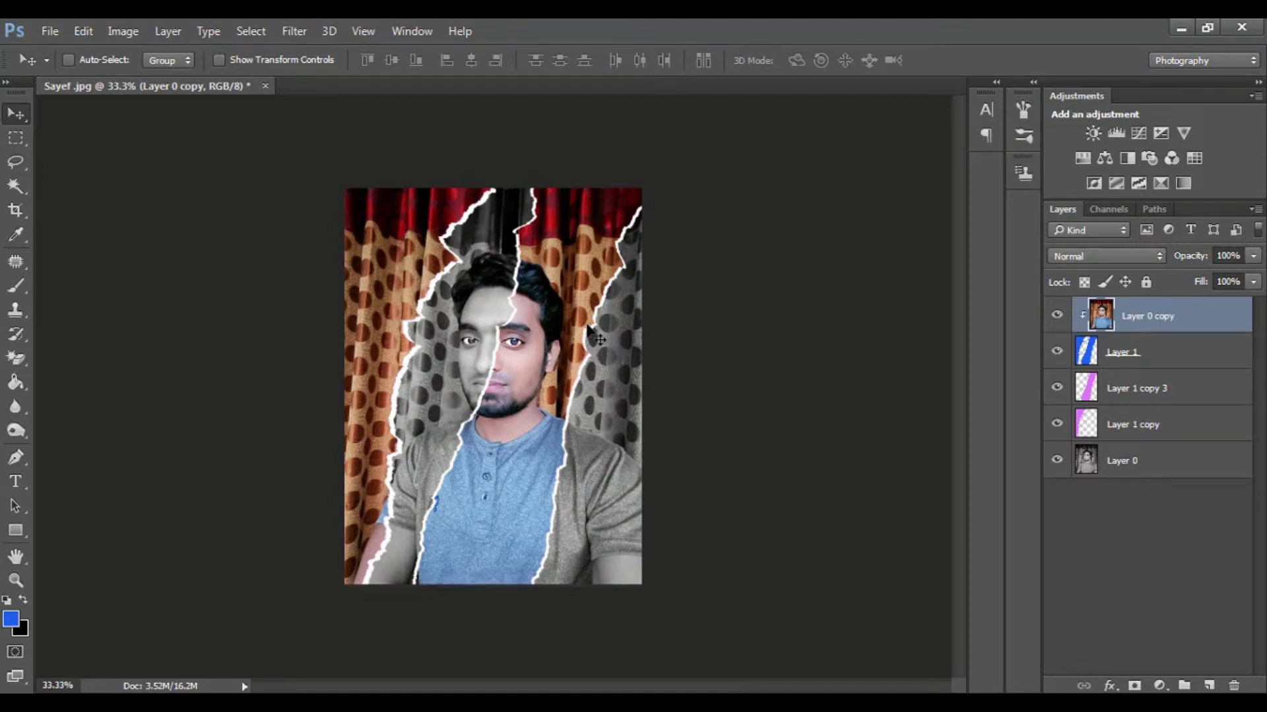
pyautogui.press('ctrl')
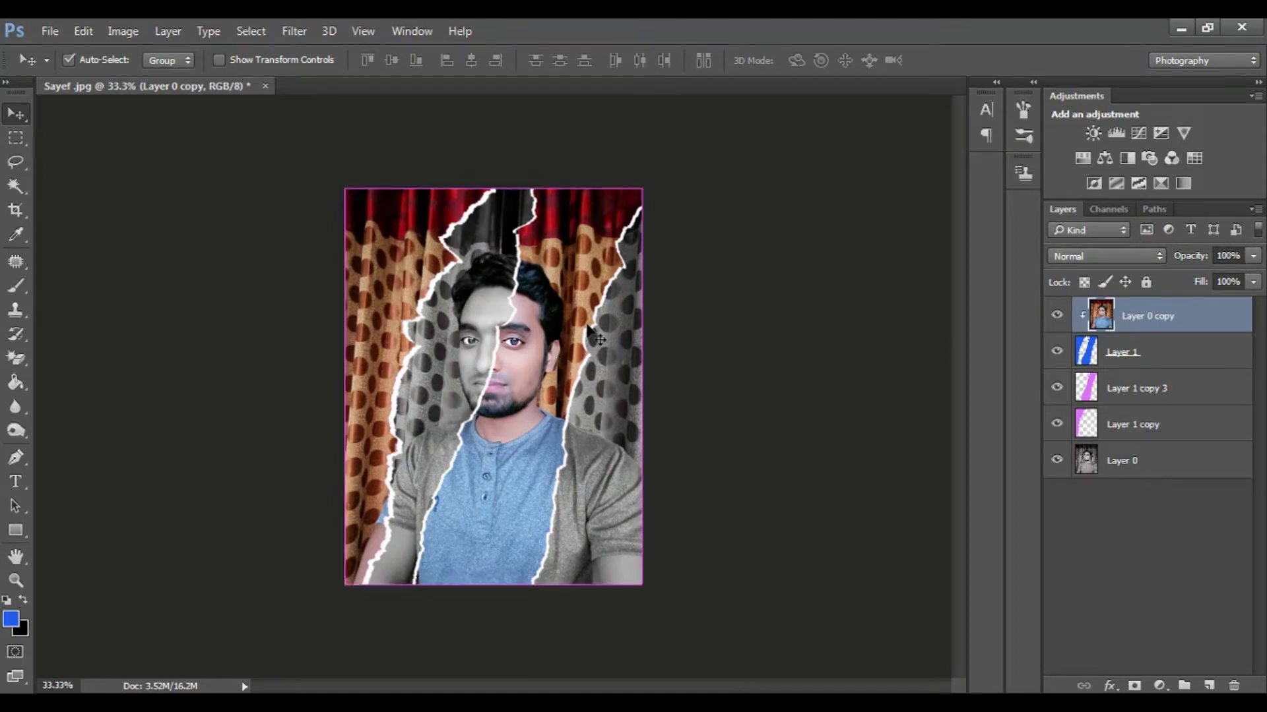
pyautogui.hotkey('ctrl', '0')
# - Merge Layer 1 copy into Layer 1 copy 3 and open its Blending Options
pyautogui.click(1137, 394)
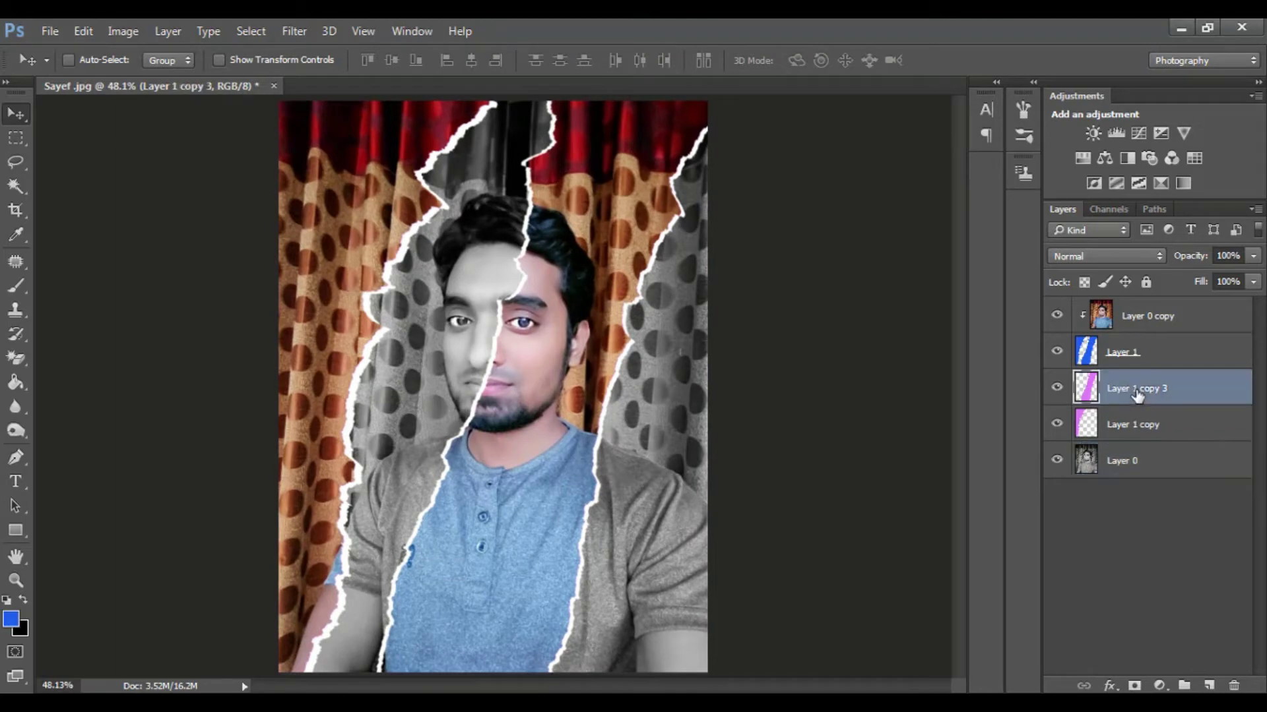
pyautogui.keyDown('ctrl'); pyautogui.click(1153, 417); pyautogui.keyUp('ctrl')
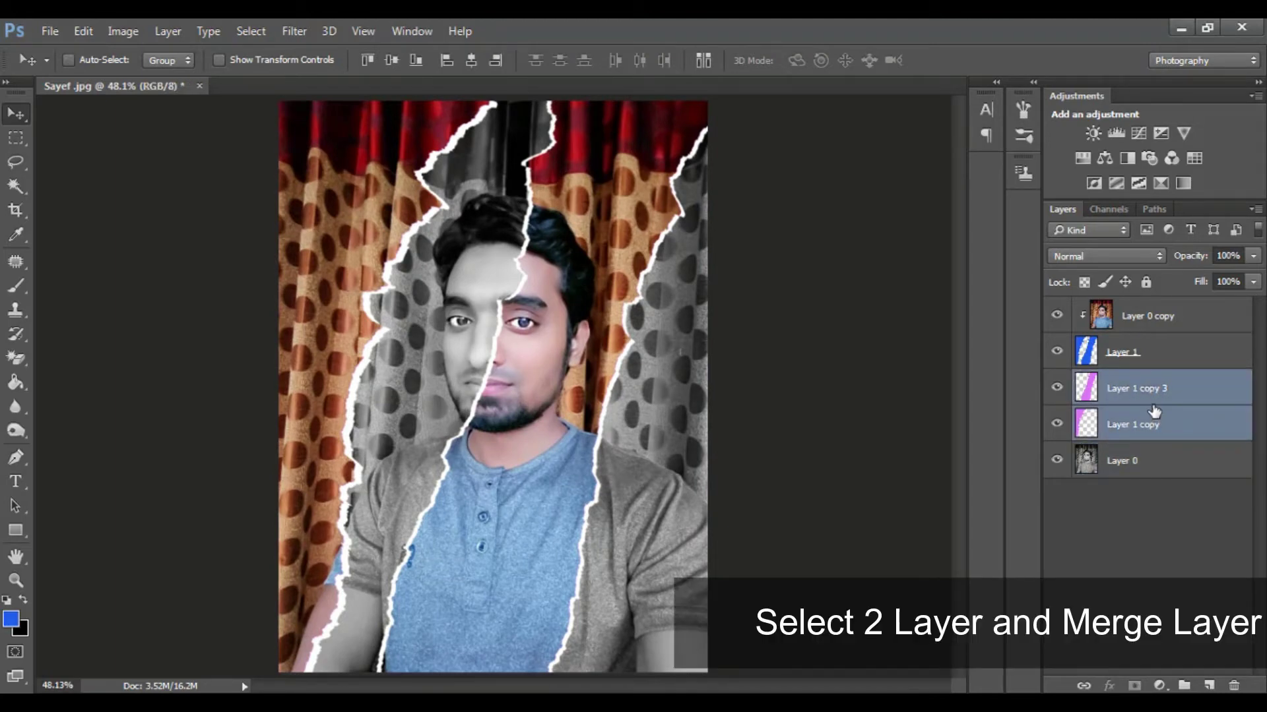
pyautogui.rightClick(1154, 411)
pyautogui.click(839, 638)
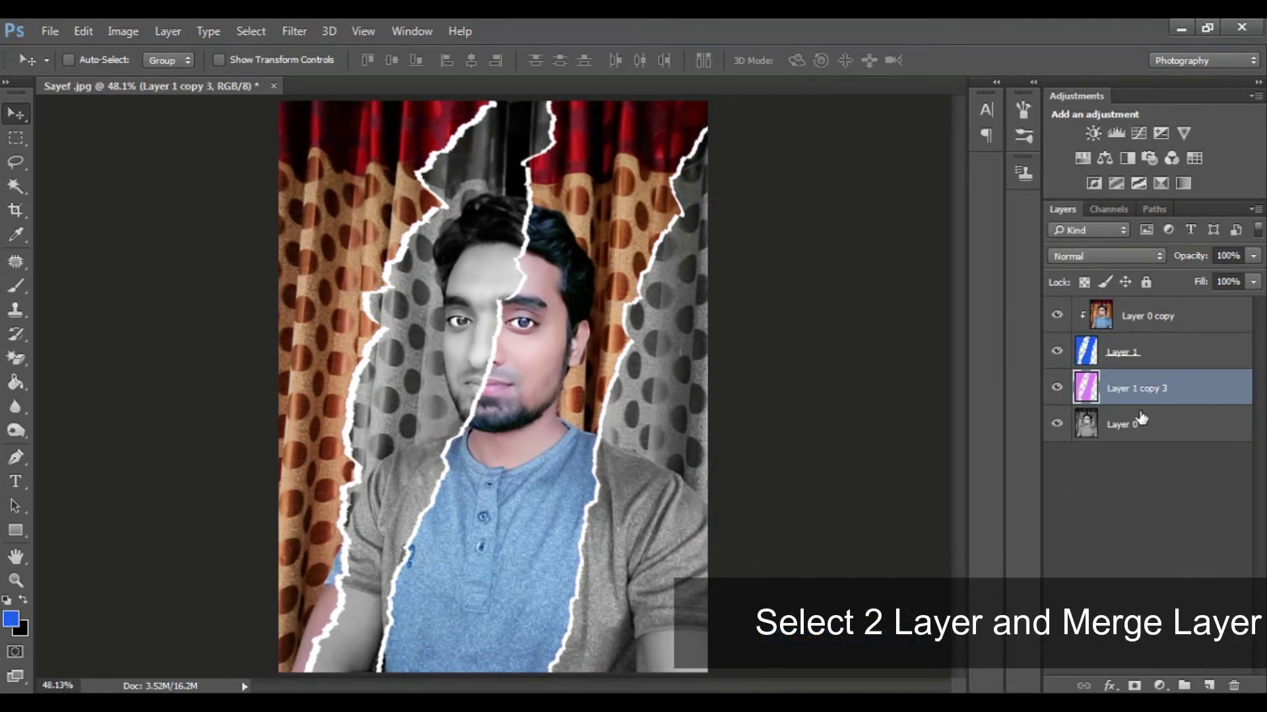
pyautogui.rightClick(1152, 391)
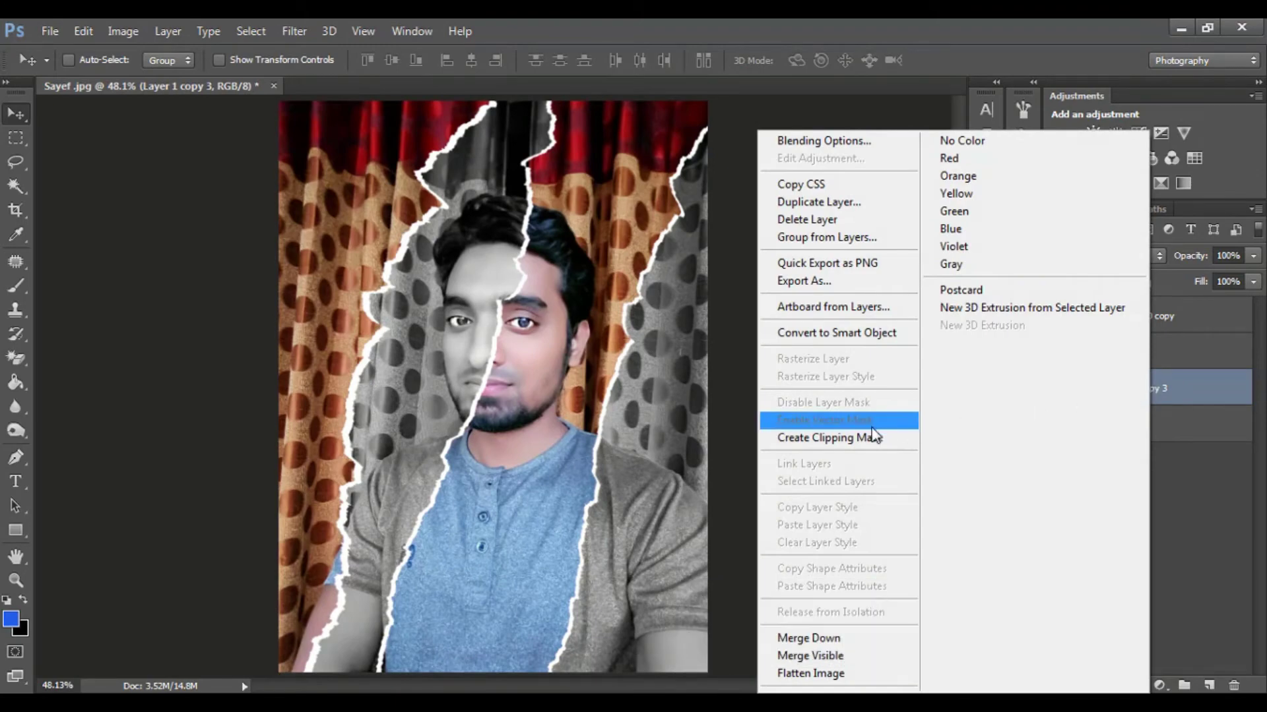
pyautogui.click(835, 141)
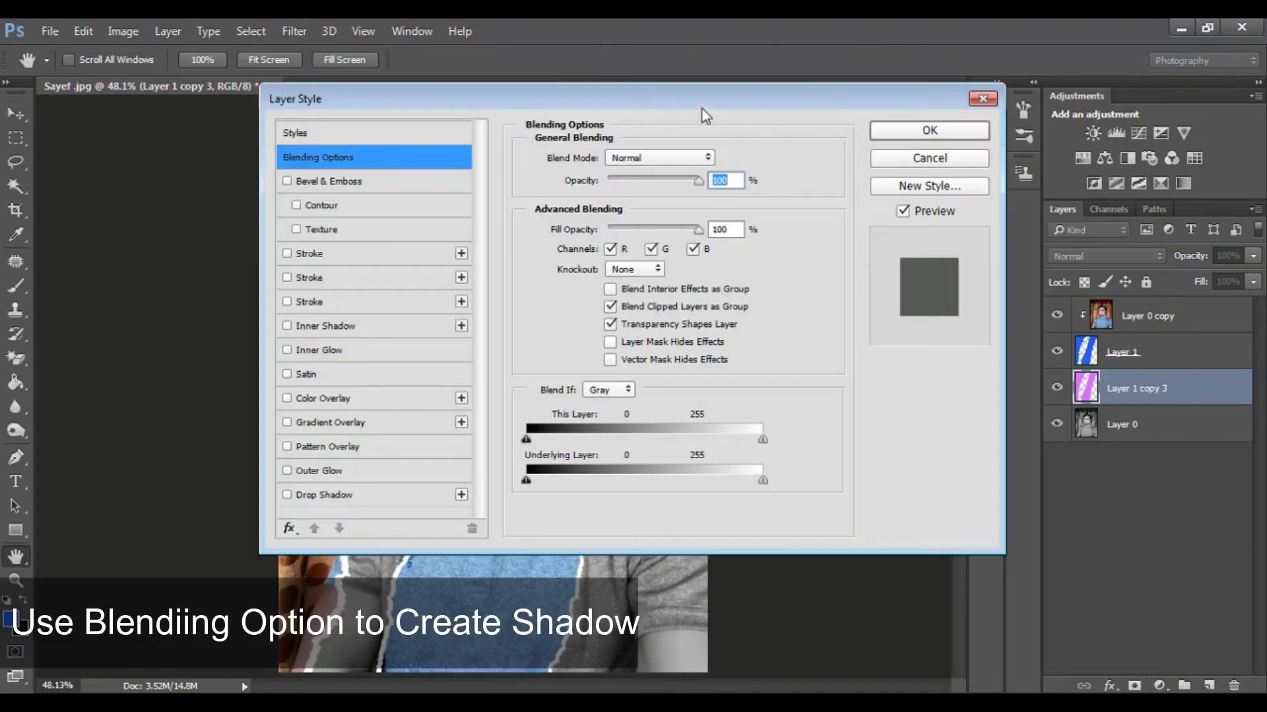
# - Add a Drop Shadow to Layer 1 copy 3 with a Linear contour and 15° angle
pyautogui.moveTo(703, 113)
pyautogui.mouseDown()
pyautogui.moveTo(981, 111)
pyautogui.moveTo(1155, 50)
pyautogui.mouseUp()
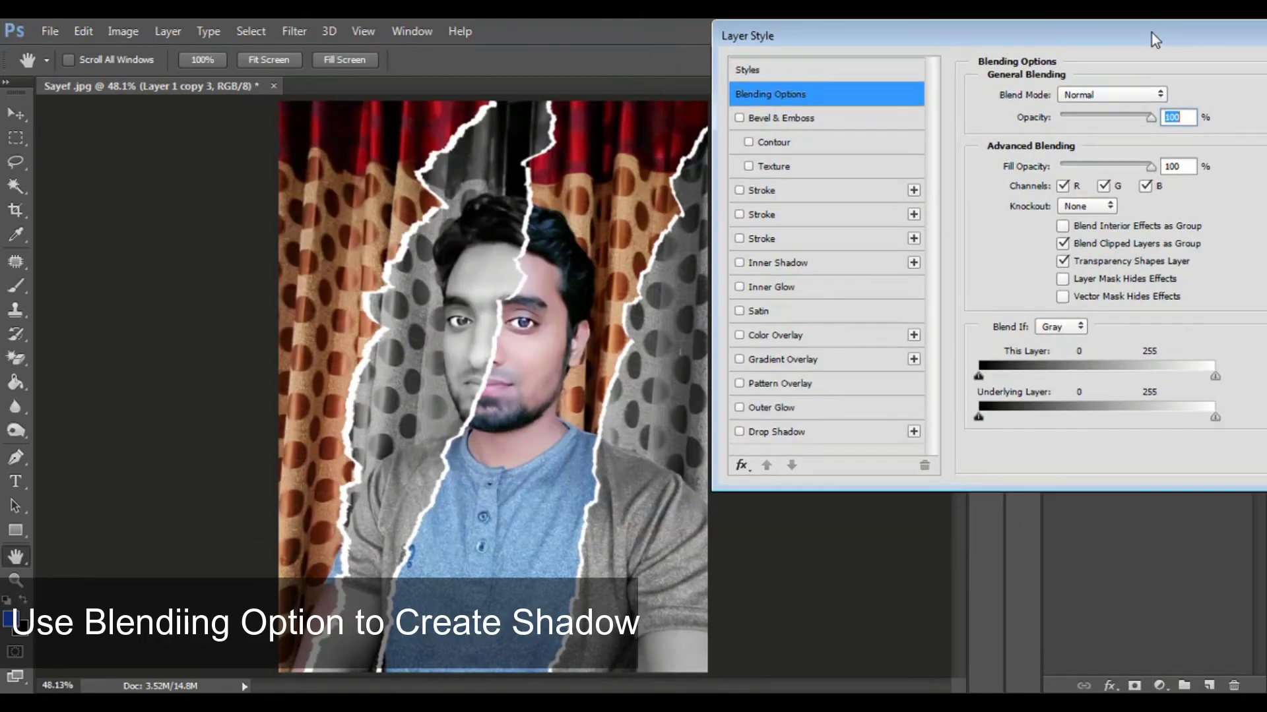
pyautogui.click(798, 432)
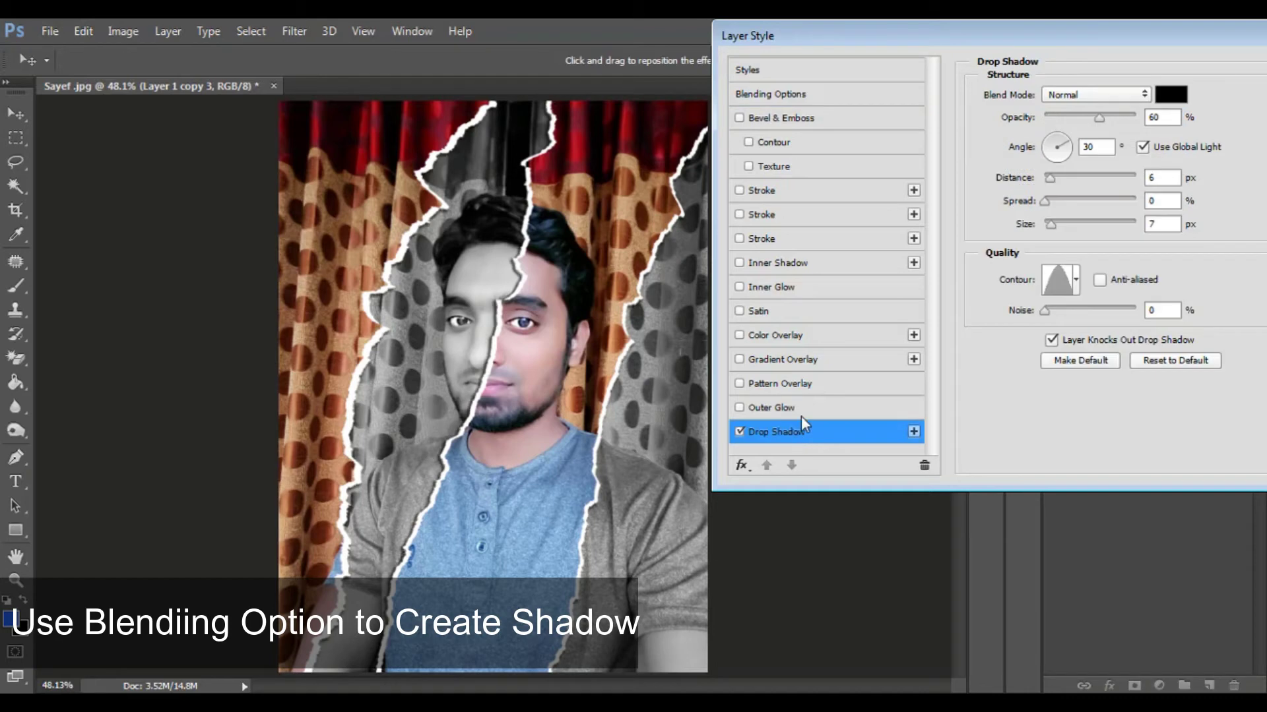
pyautogui.click(1075, 284)
pyautogui.click(971, 323)
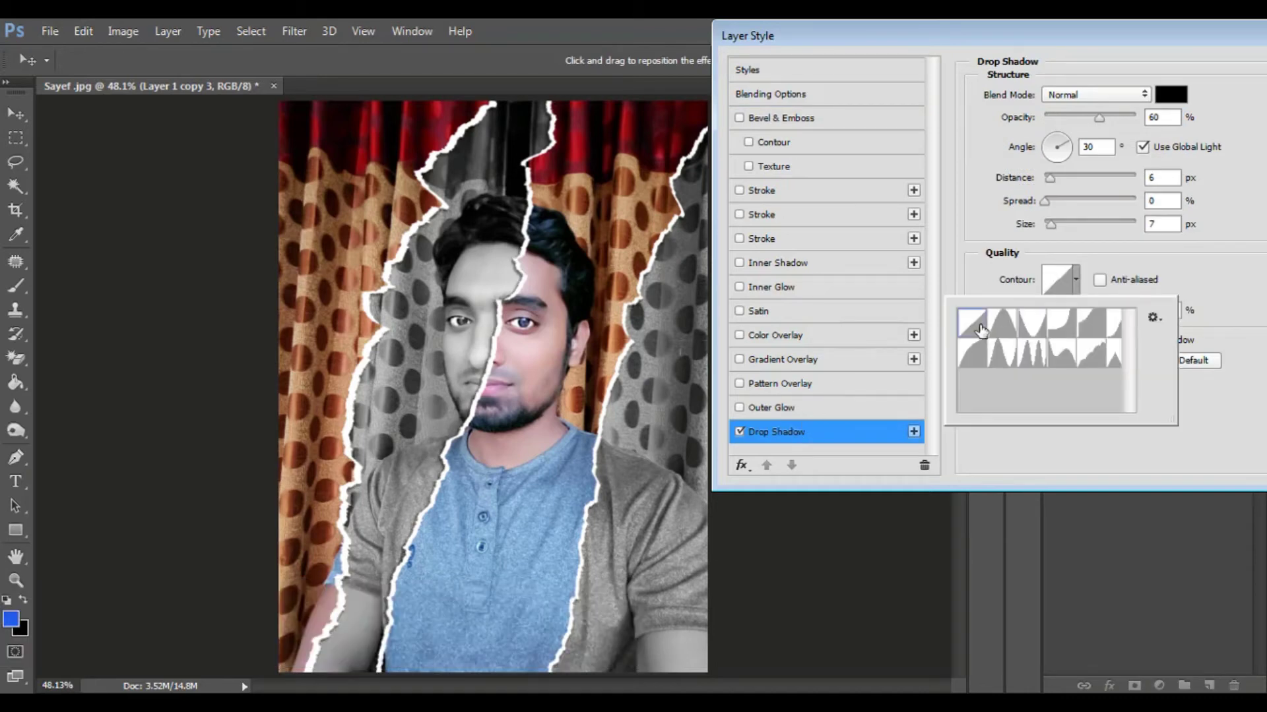
pyautogui.click(1103, 144)
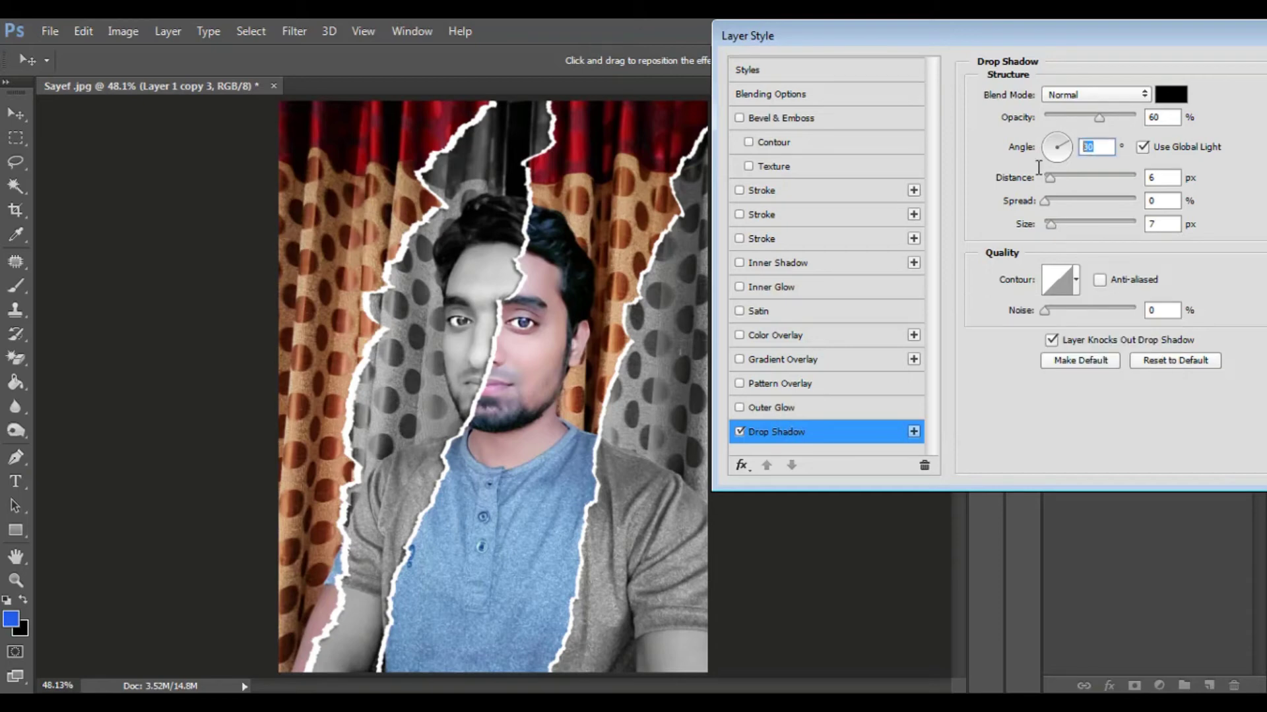
pyautogui.write('120')
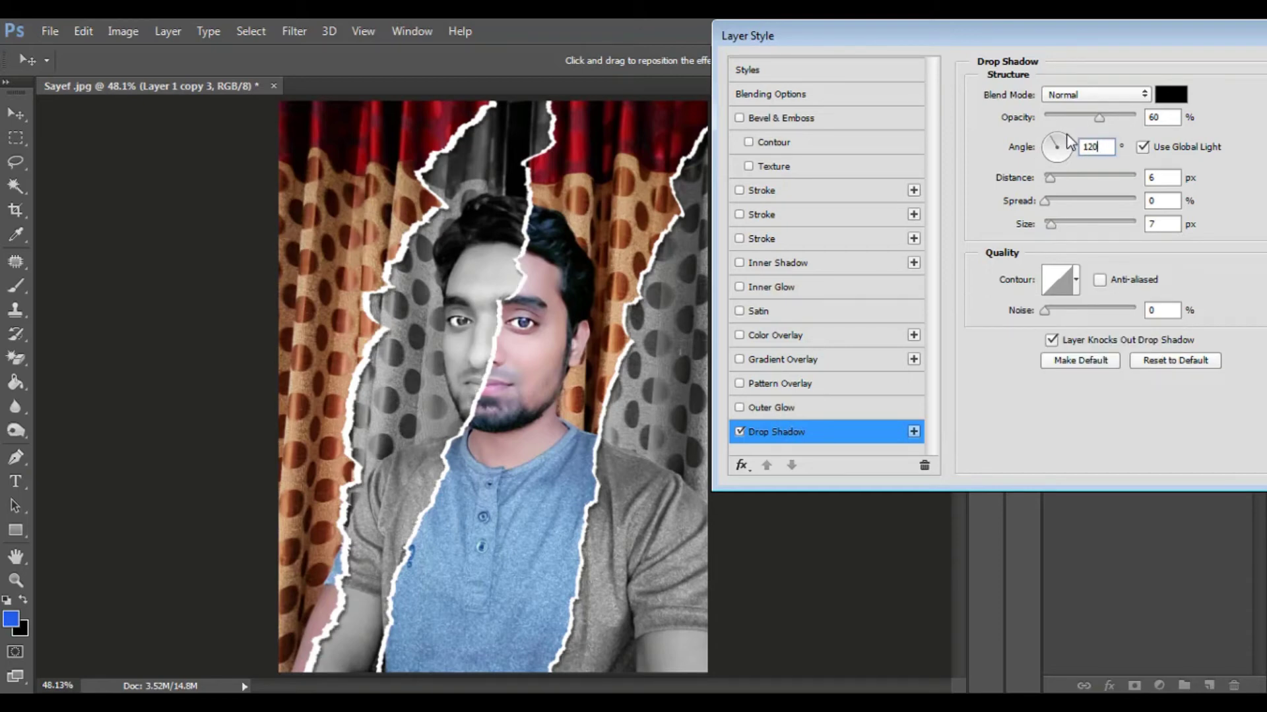
pyautogui.moveTo(1066, 144); pyautogui.dragTo(1062, 148)
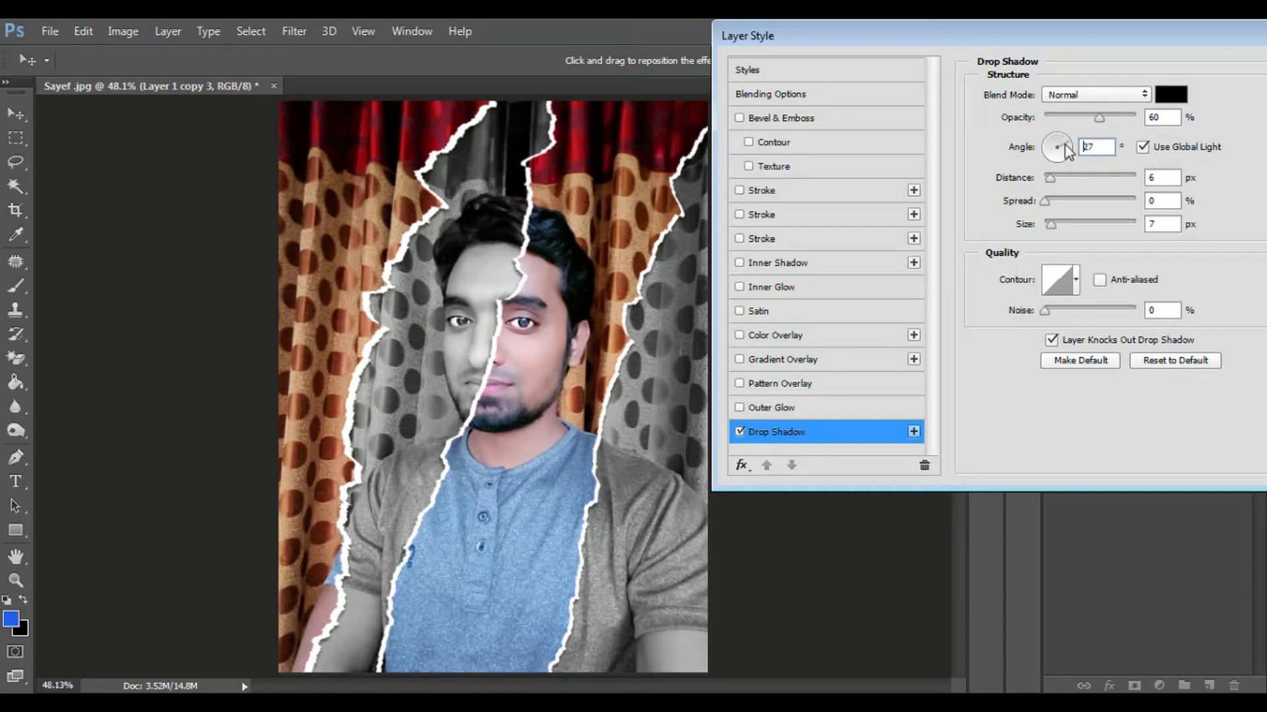
pyautogui.click(1065, 146)
pyautogui.moveTo(1069, 151); pyautogui.dragTo(1109, 119)
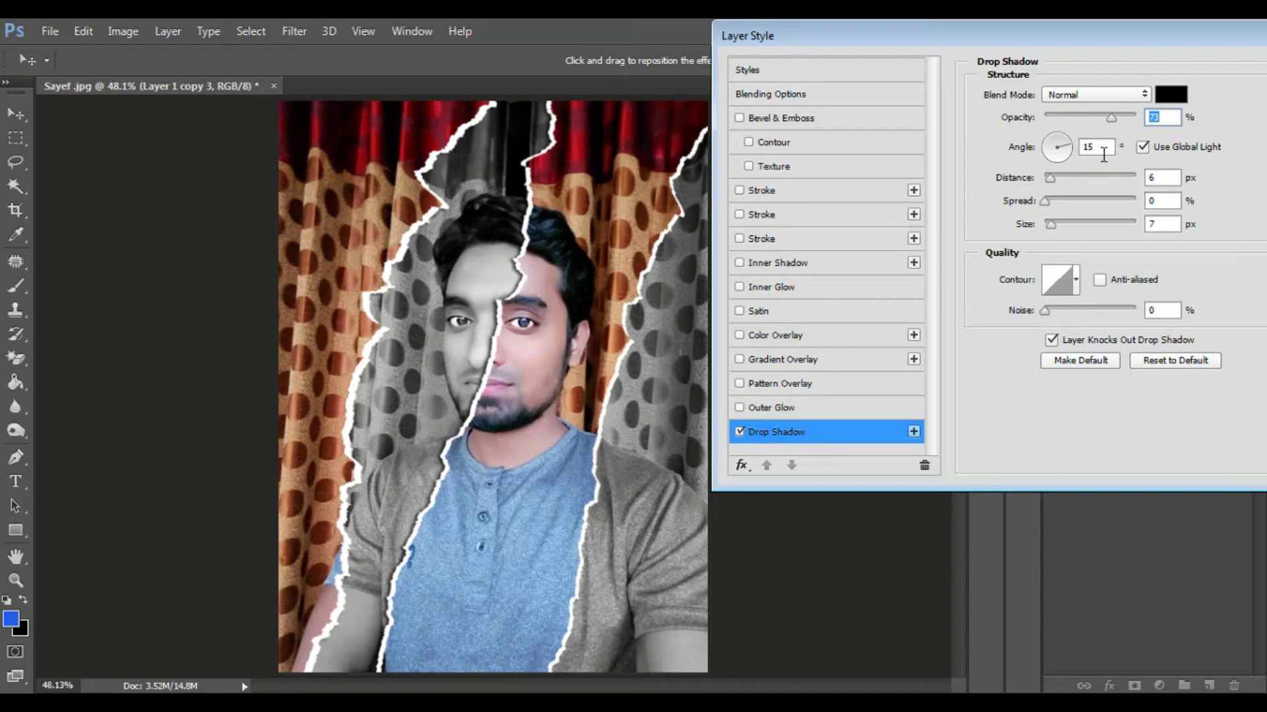
# - Give the shadow 73% opacity, 5 px distance and 7 px size, and apply it
pyautogui.moveTo(1142, 36); pyautogui.dragTo(1002, 53)
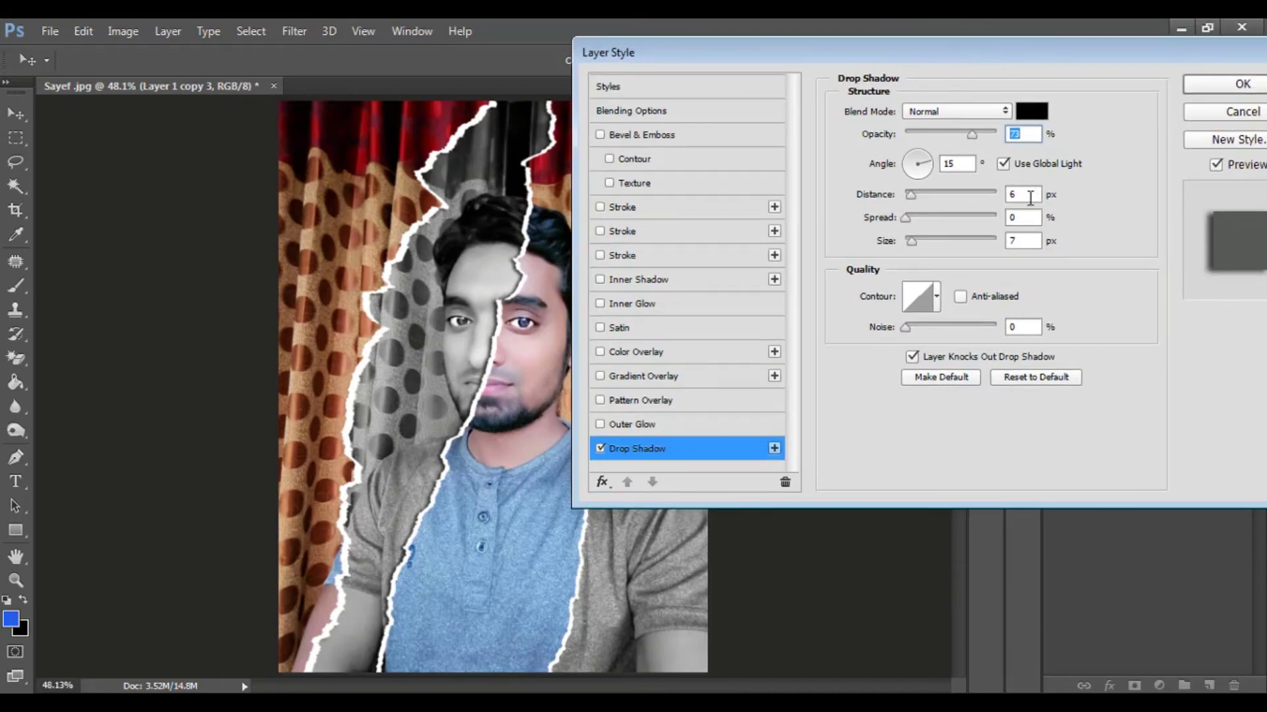
pyautogui.click(912, 195)
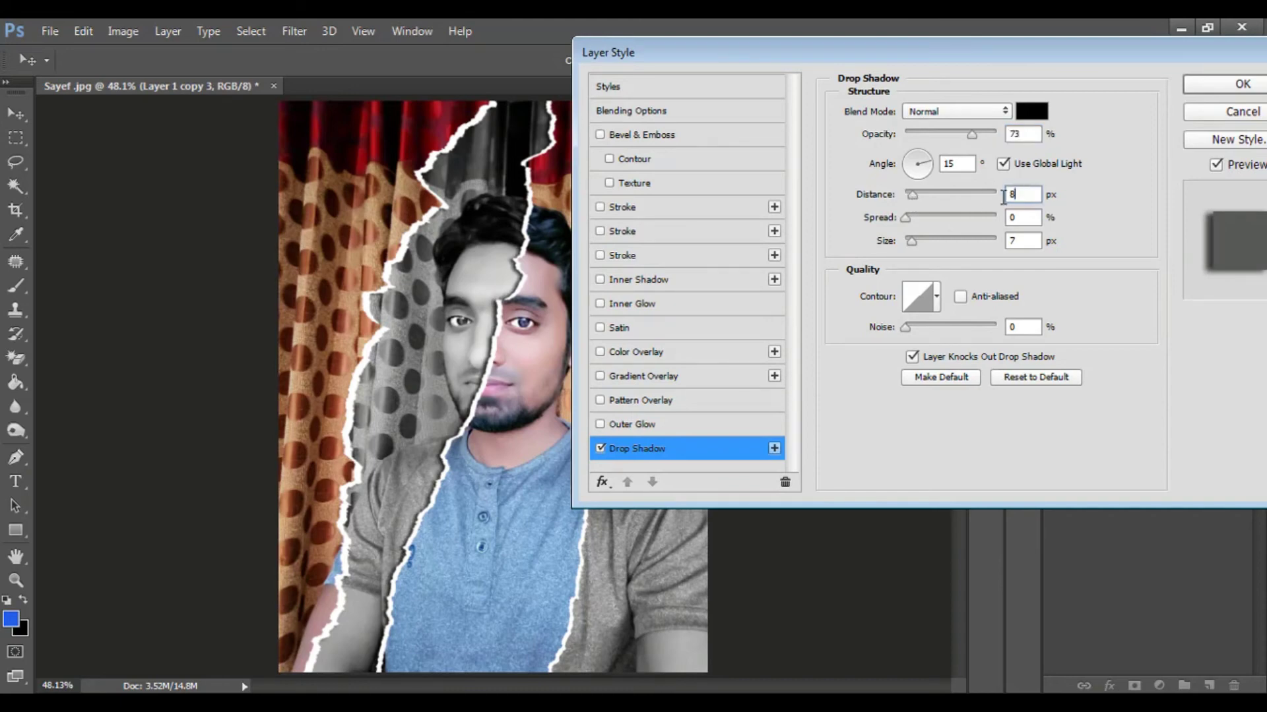
pyautogui.doubleClick(1003, 197)
pyautogui.write('5')
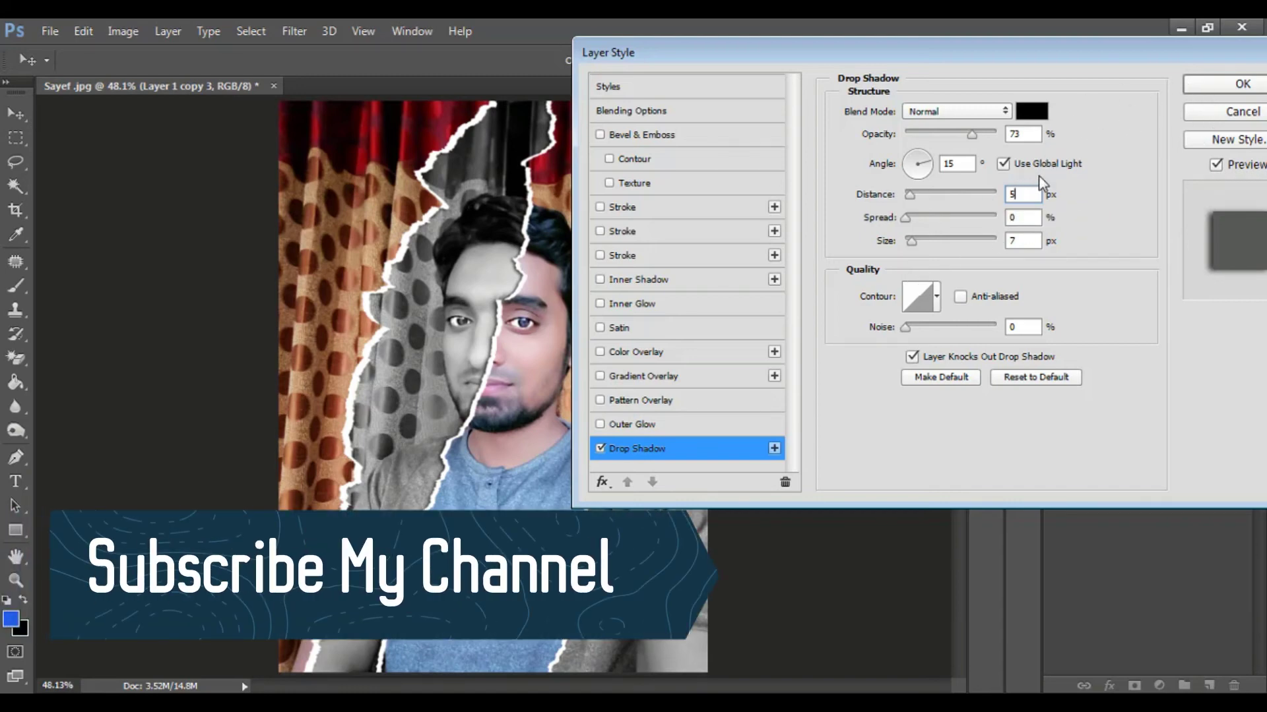
pyautogui.doubleClick(1030, 241)
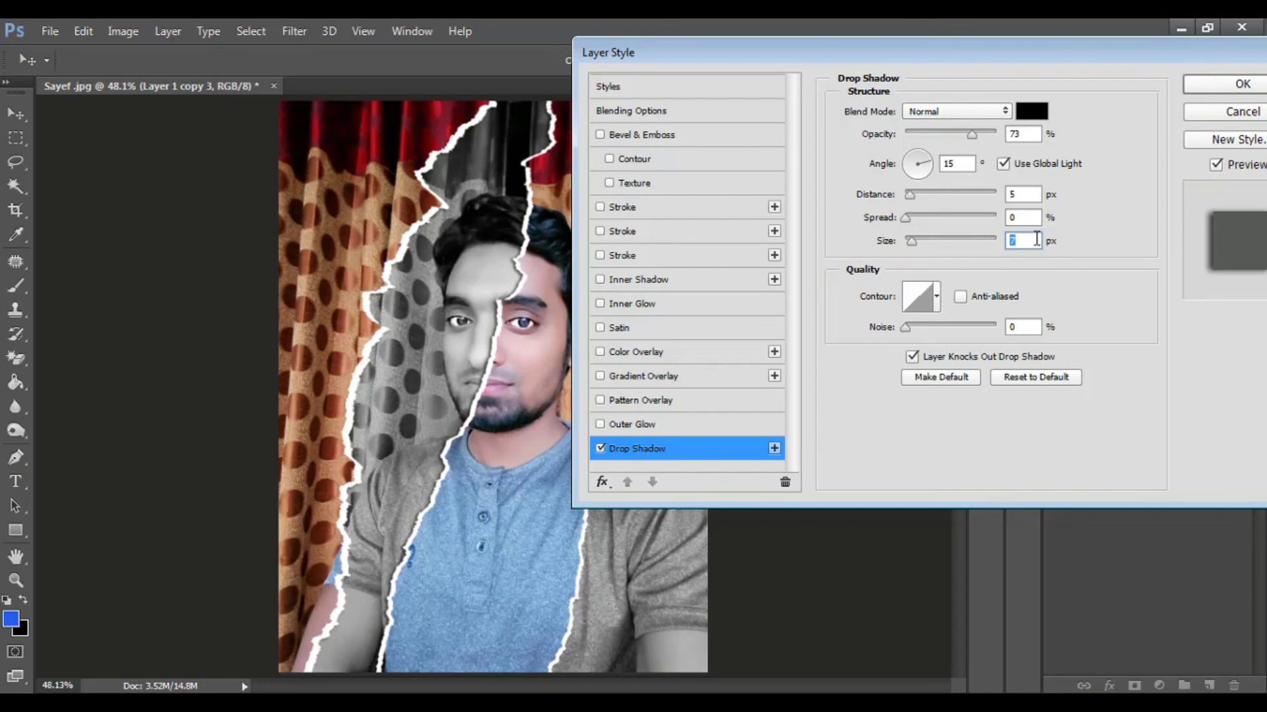
pyautogui.click(1228, 85)
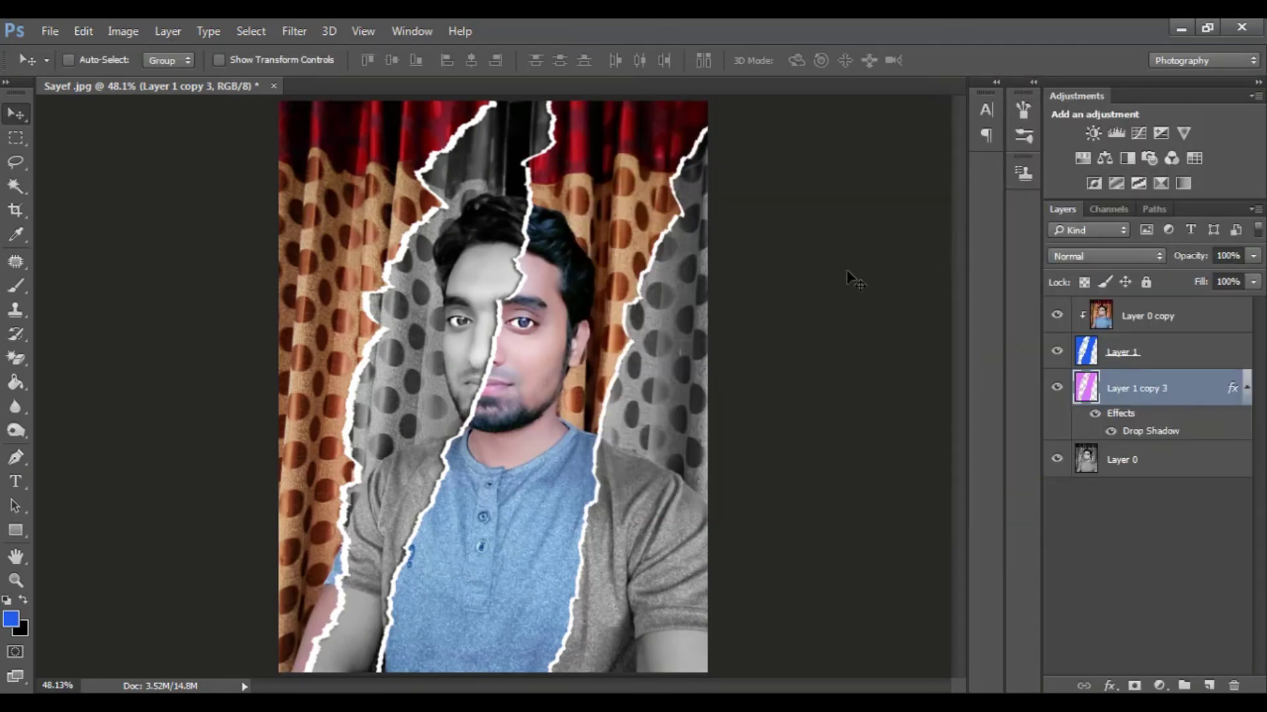
pyautogui.hotkey('ctrl', '-')
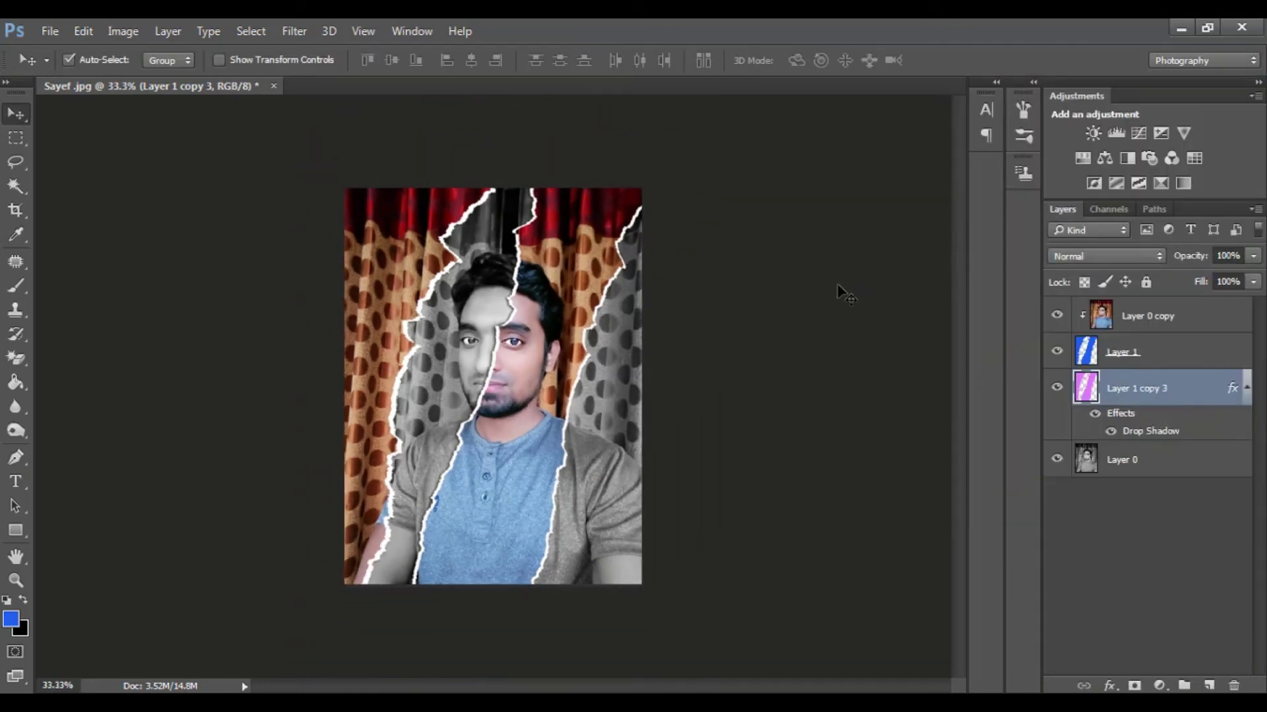
pyautogui.hotkey('ctrl', '-')
pyautogui.hotkey('ctrl', '+')
pyautogui.hotkey('ctrl', '+')
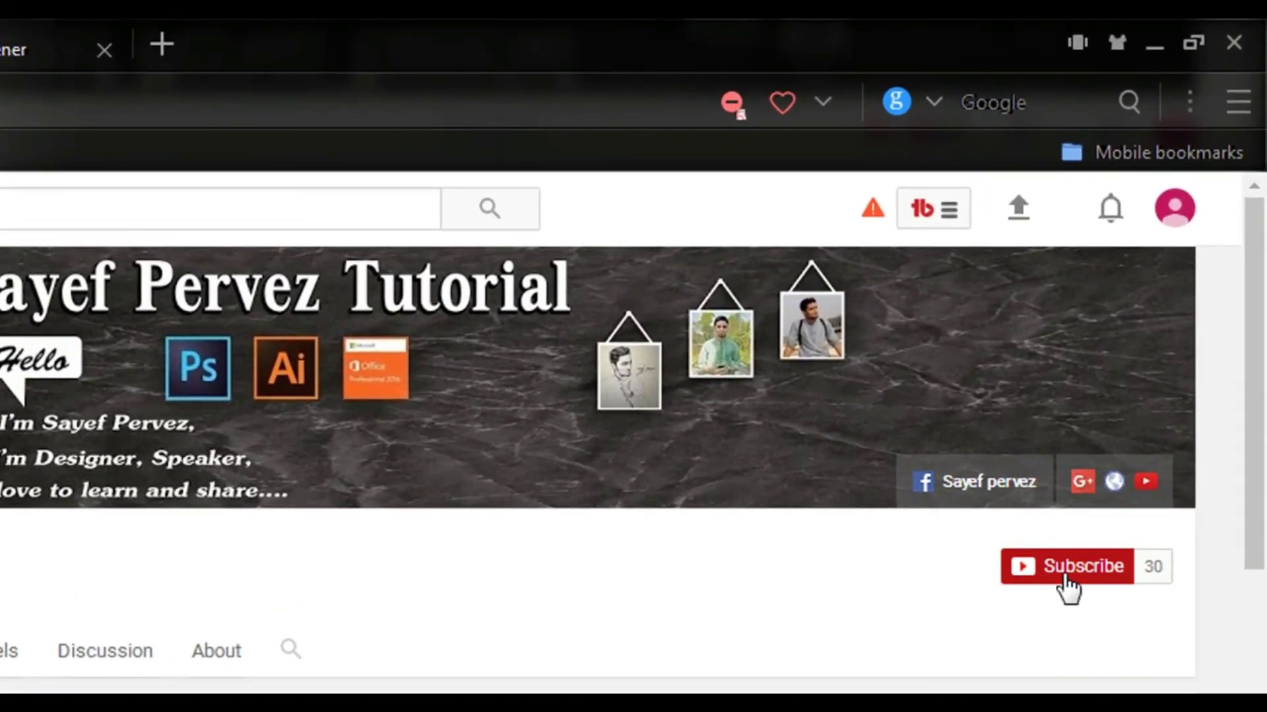
# - Subscribe to the YouTube channel and save 'Send me all notifications' for it
pyautogui.click(1068, 559)
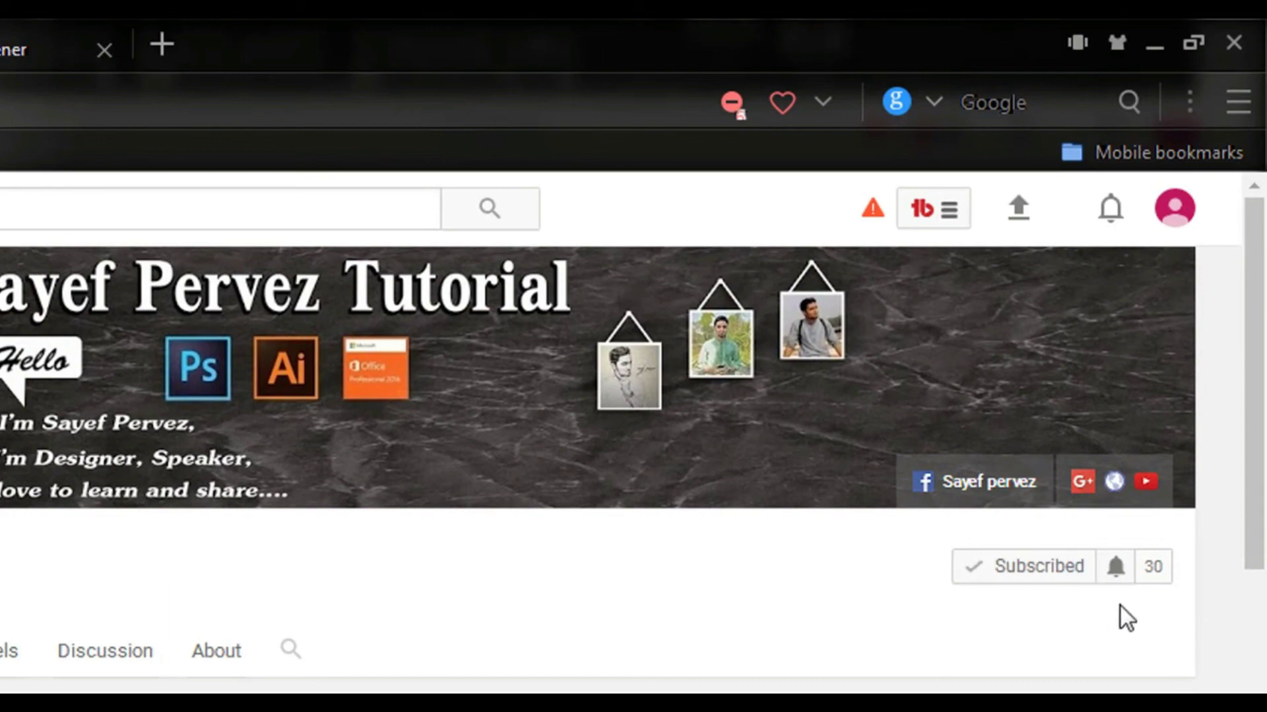
pyautogui.click(1116, 567)
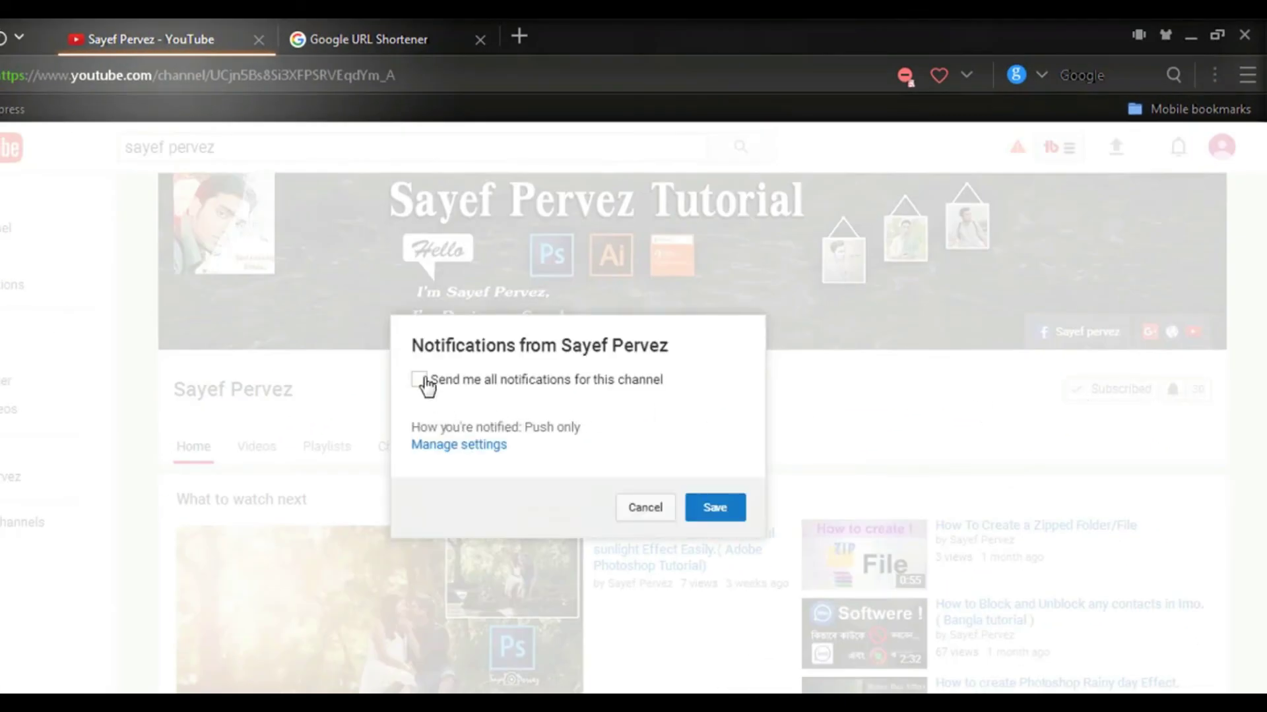
pyautogui.click(422, 382)
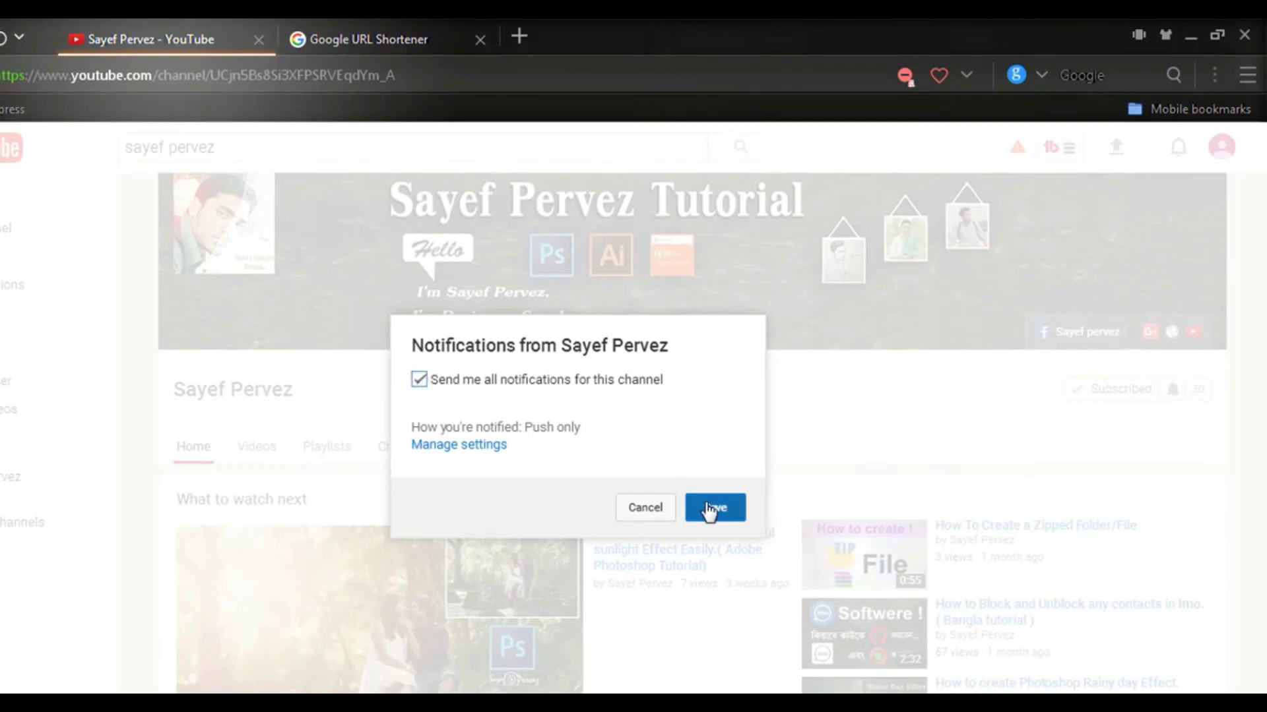
pyautogui.click(710, 509)
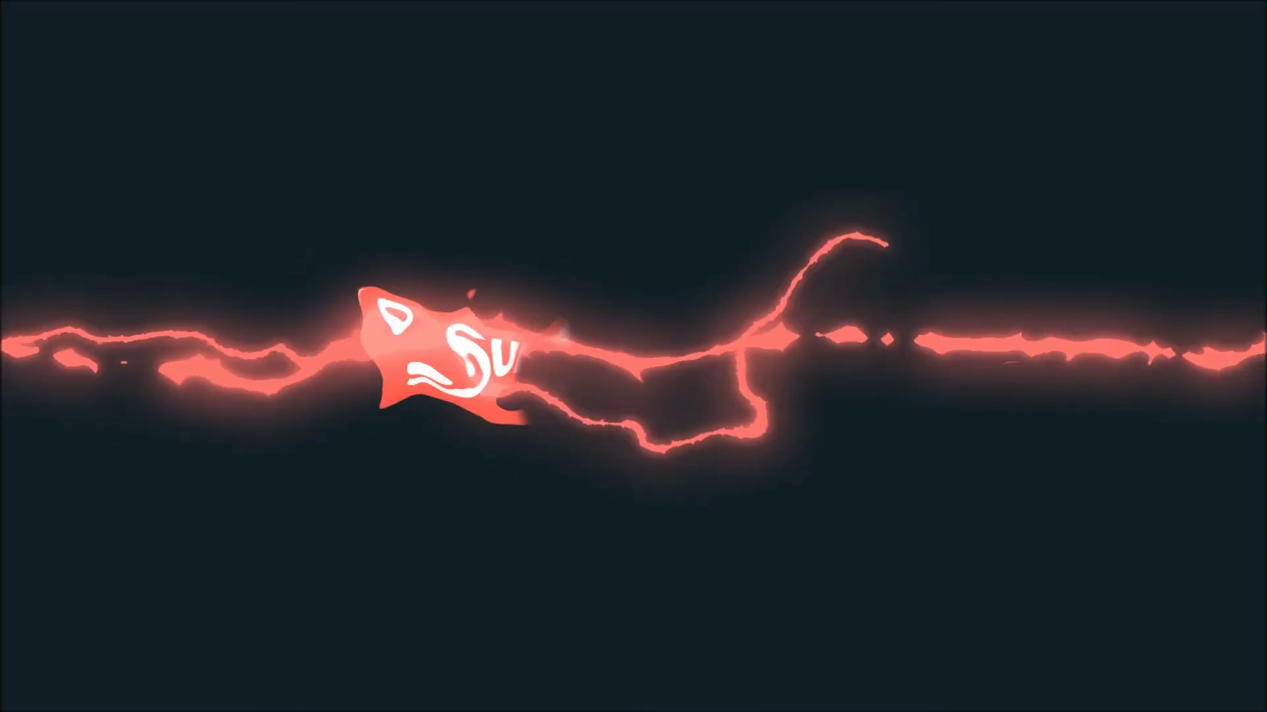